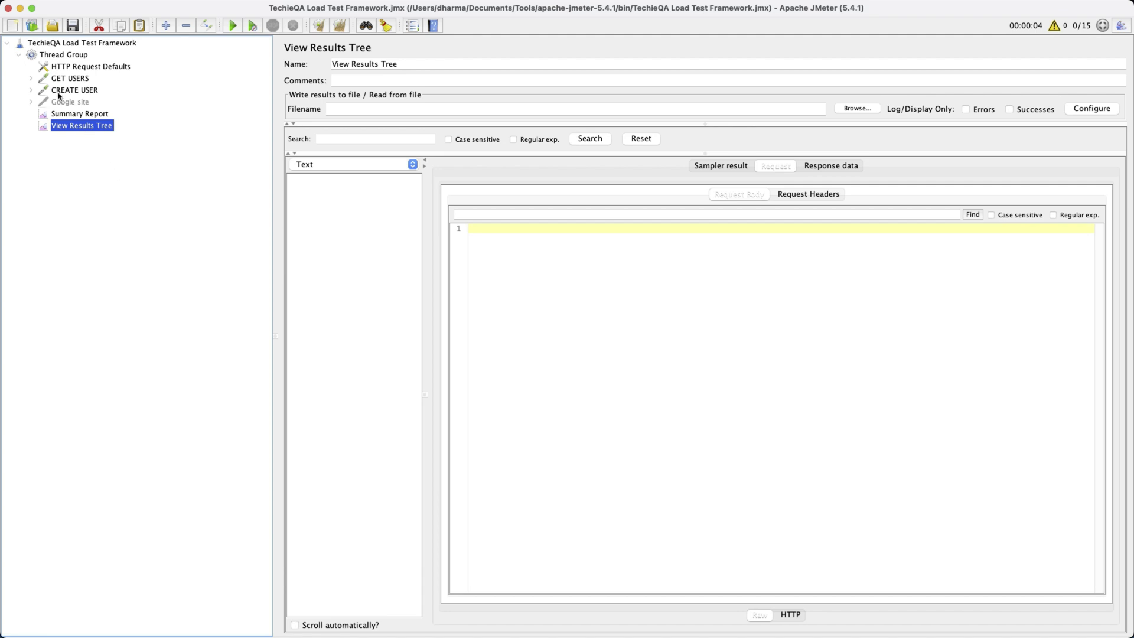
Review the GET USERS and CREATE USER requests with their validation and CSV data elements in the test plan.
{"action": "left_click", "coordinate": [63, 79]}
{"action": "left_click", "coordinate": [59, 91]}
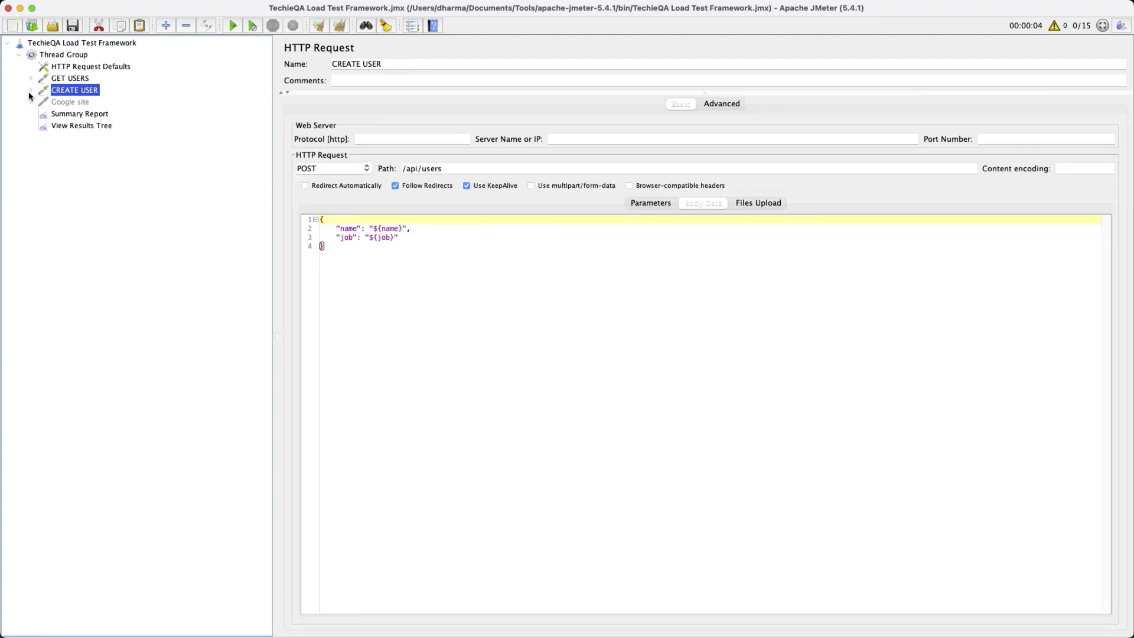
{"action": "left_click", "coordinate": [32, 90]}
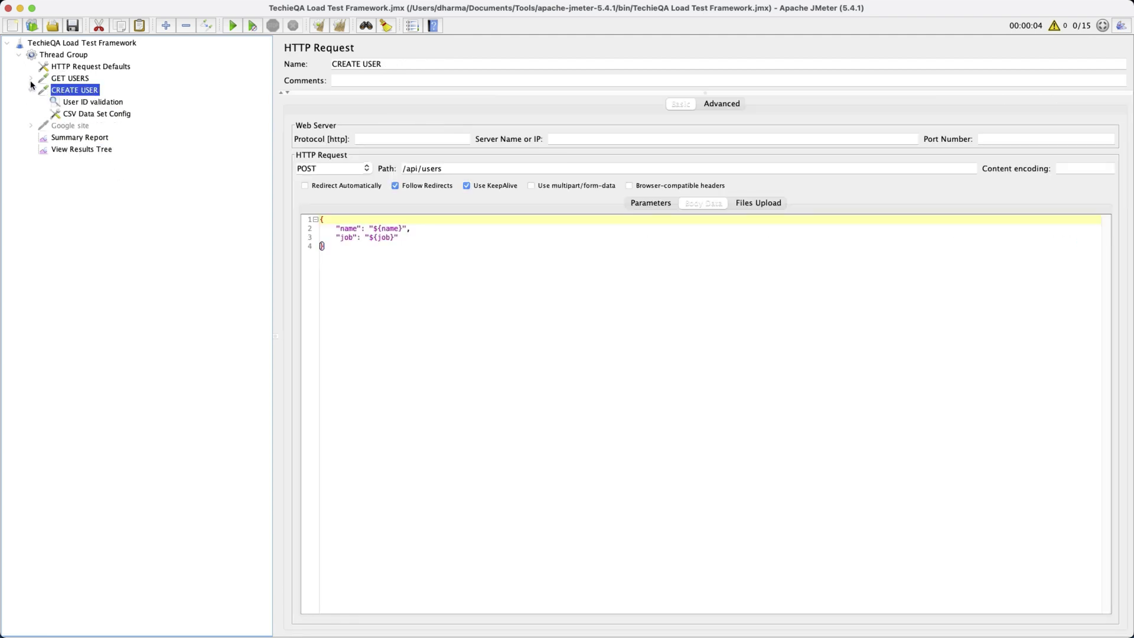
{"action": "left_click", "coordinate": [31, 80]}
{"action": "left_click", "coordinate": [78, 126]}
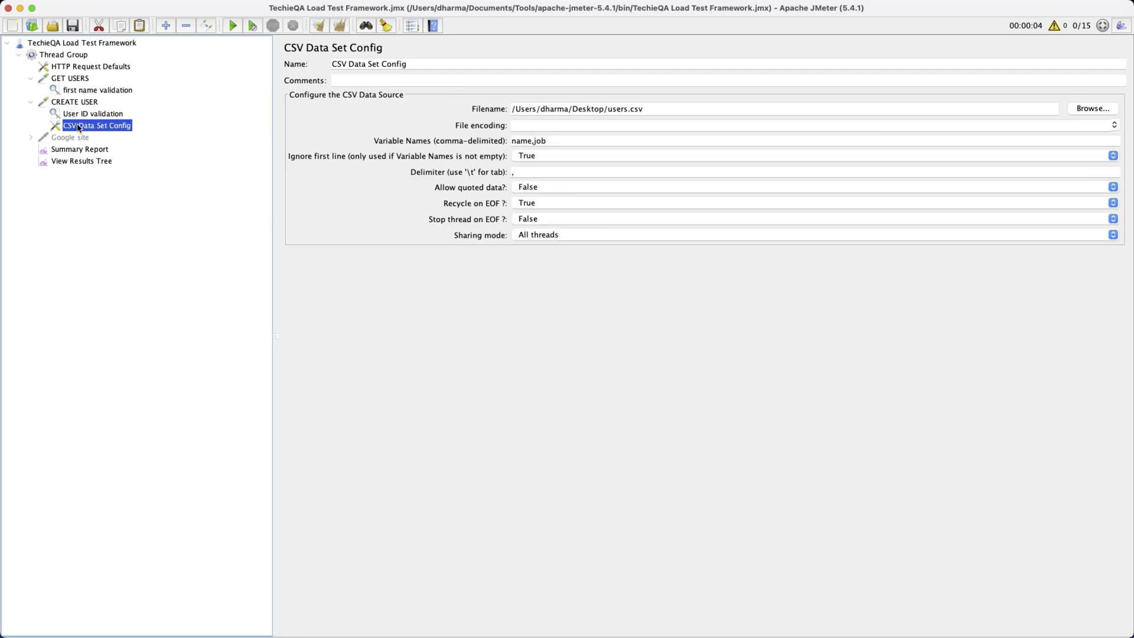
{"action": "left_click", "coordinate": [74, 104]}
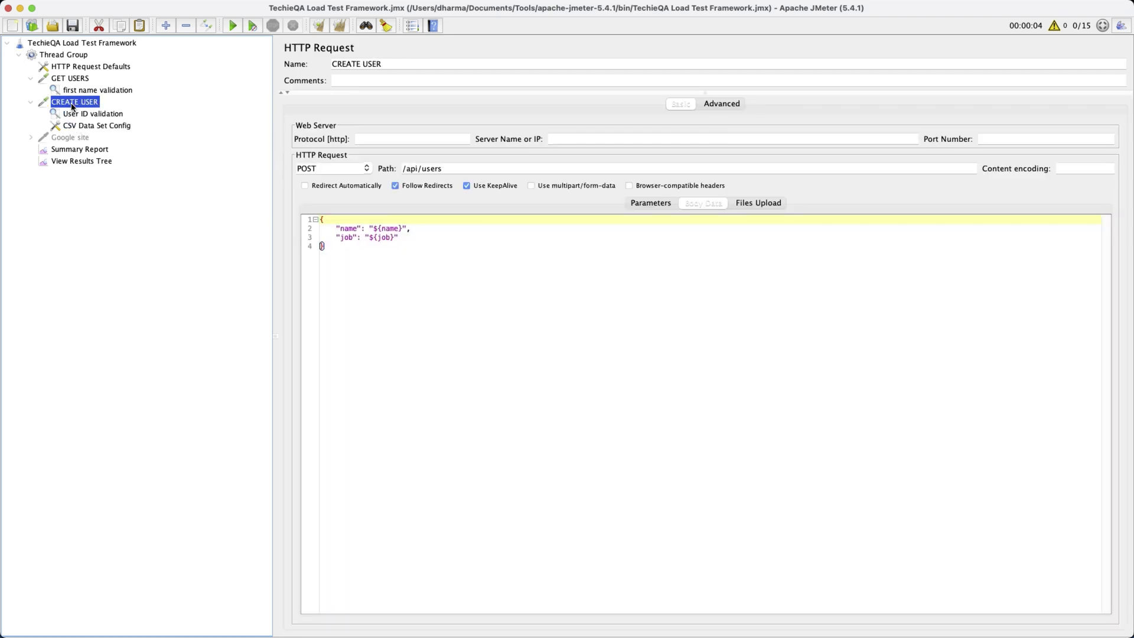
{"action": "left_click", "coordinate": [81, 90]}
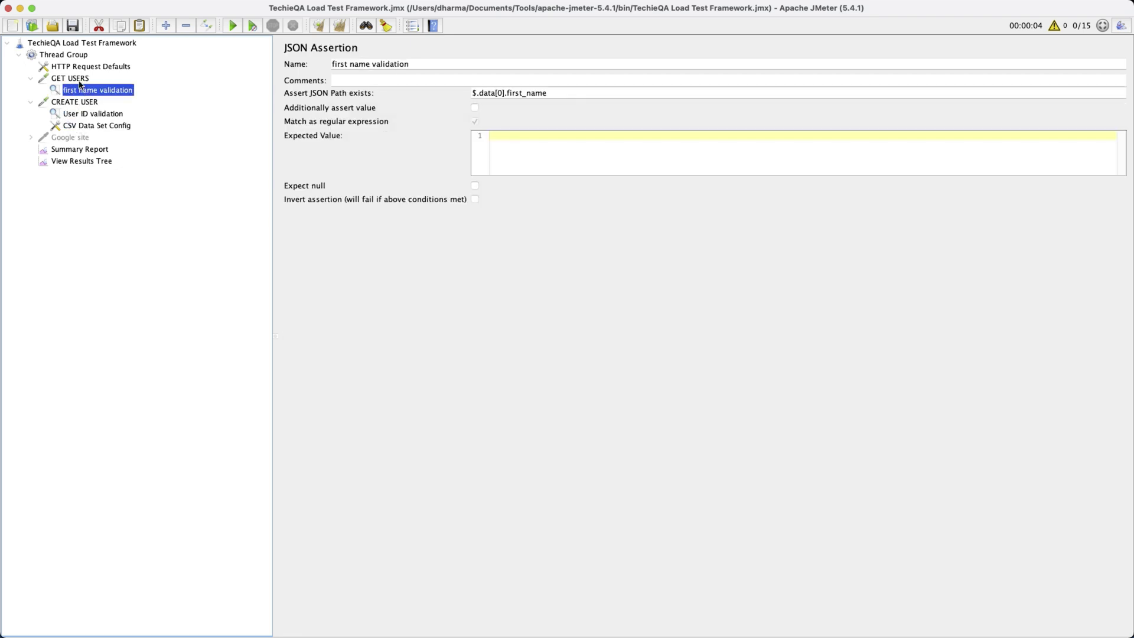
{"action": "left_click", "coordinate": [79, 80]}
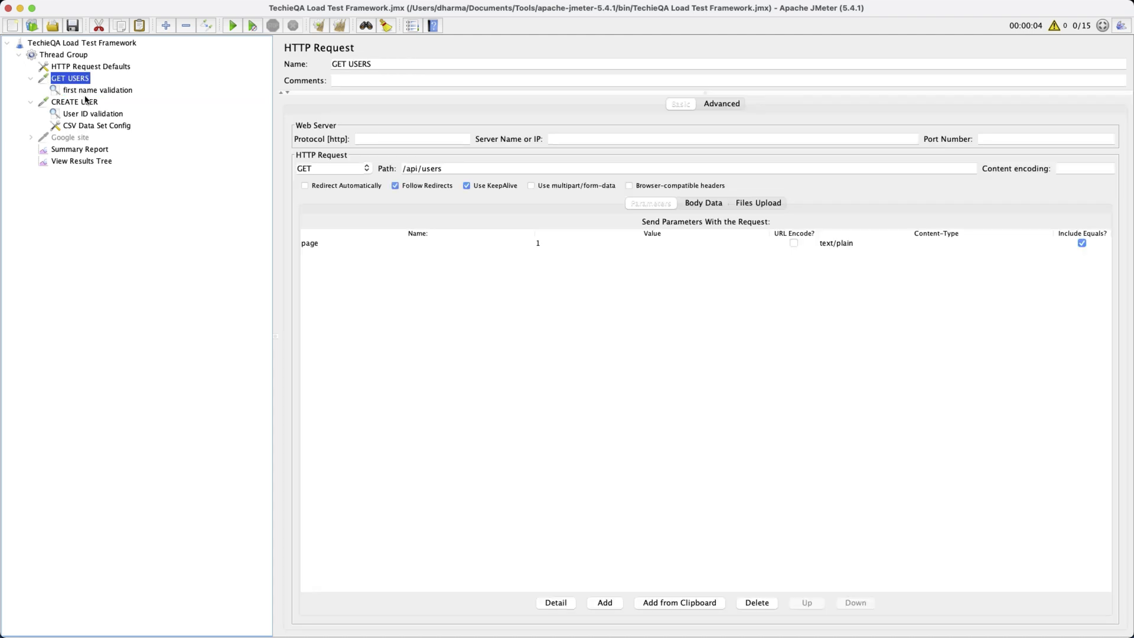
{"action": "left_click", "coordinate": [89, 102]}
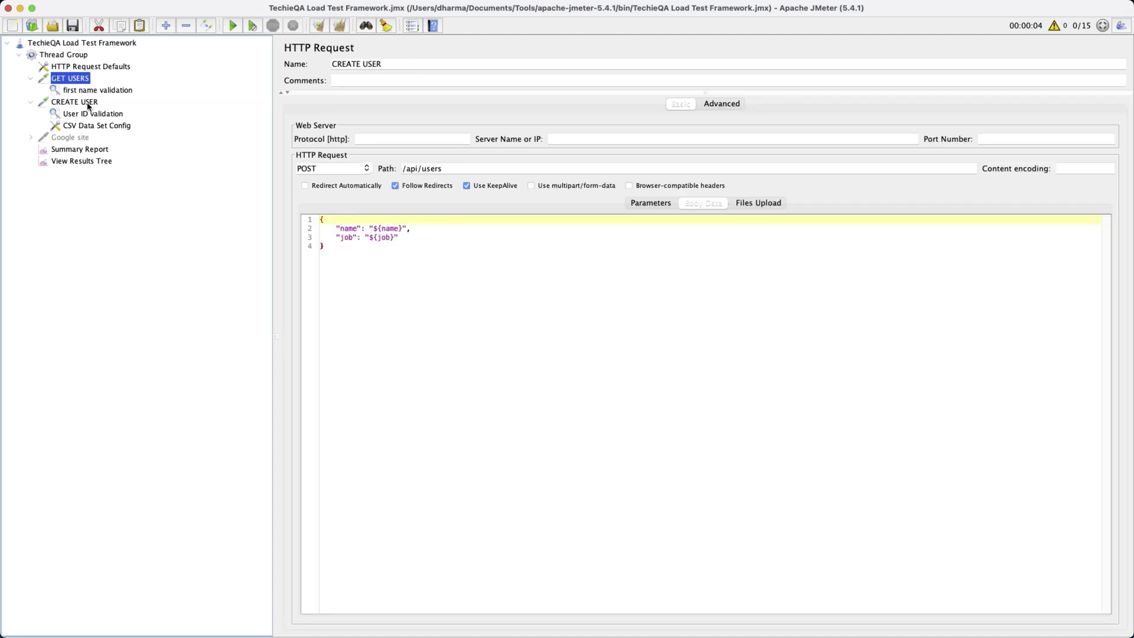
{"action": "left_click", "coordinate": [29, 104]}
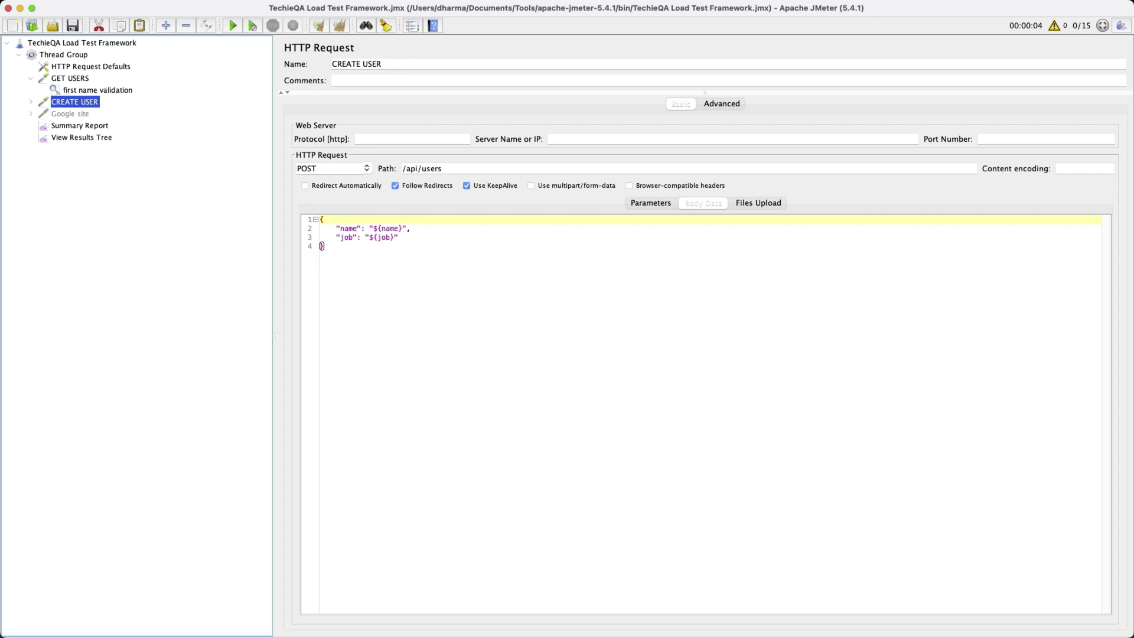
Switch to the Reqres page in the browser and examine the LIST USERS, PUT UPDATE, SINGLE USER and CREATE samples.
{"action": "key", "text": "super+Tab"}
{"action": "left_click", "coordinate": [265, 13]}
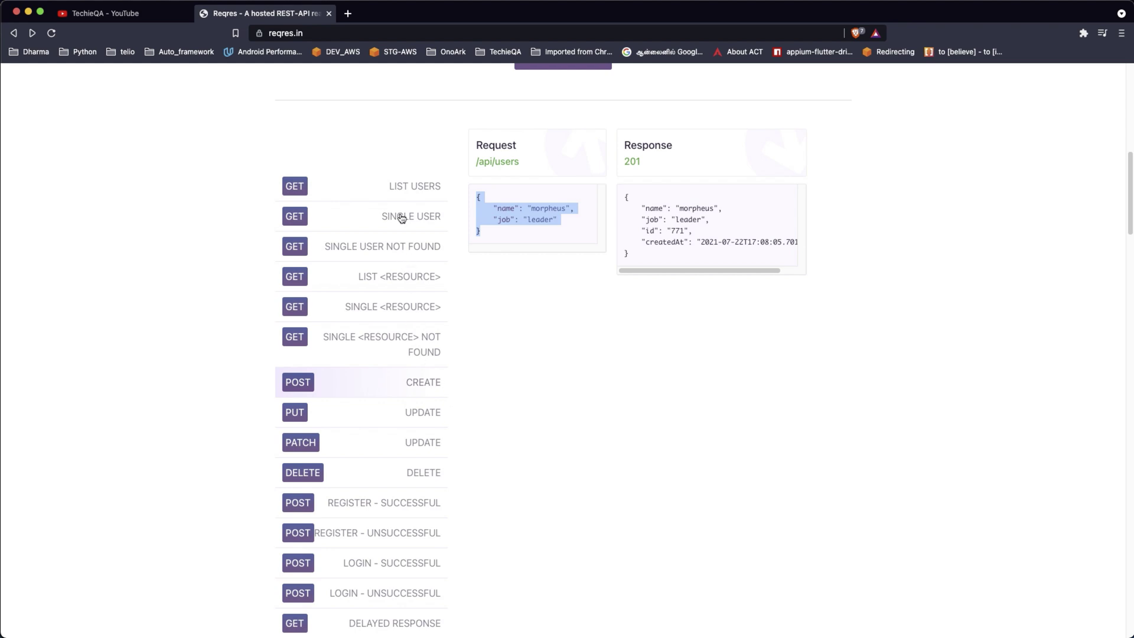
{"action": "left_click", "coordinate": [401, 187]}
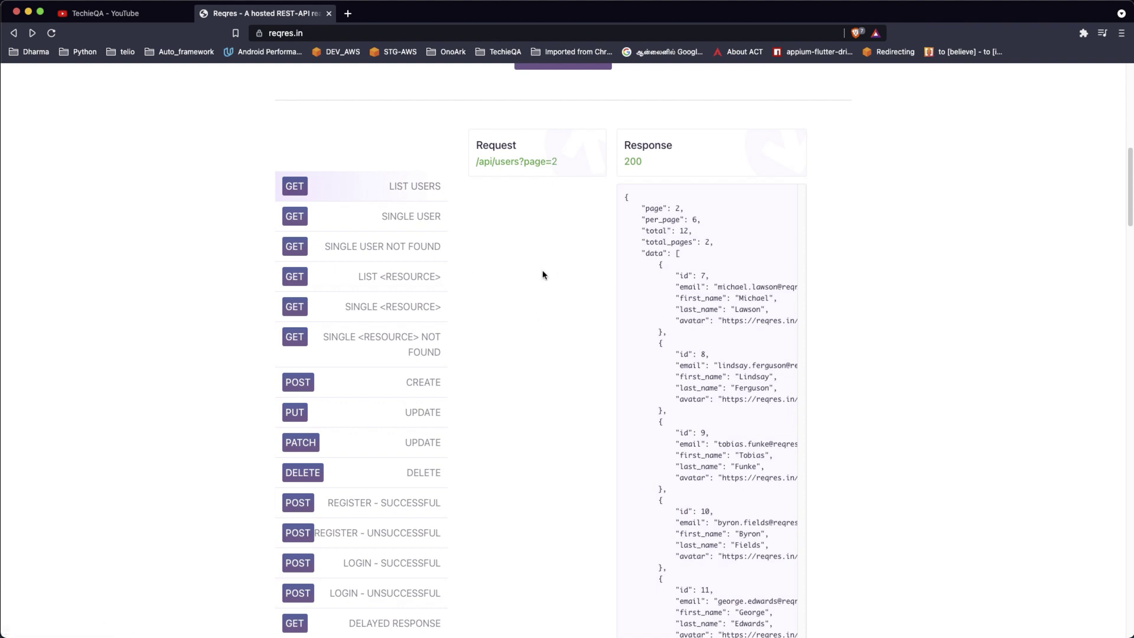
{"action": "left_click", "coordinate": [415, 411]}
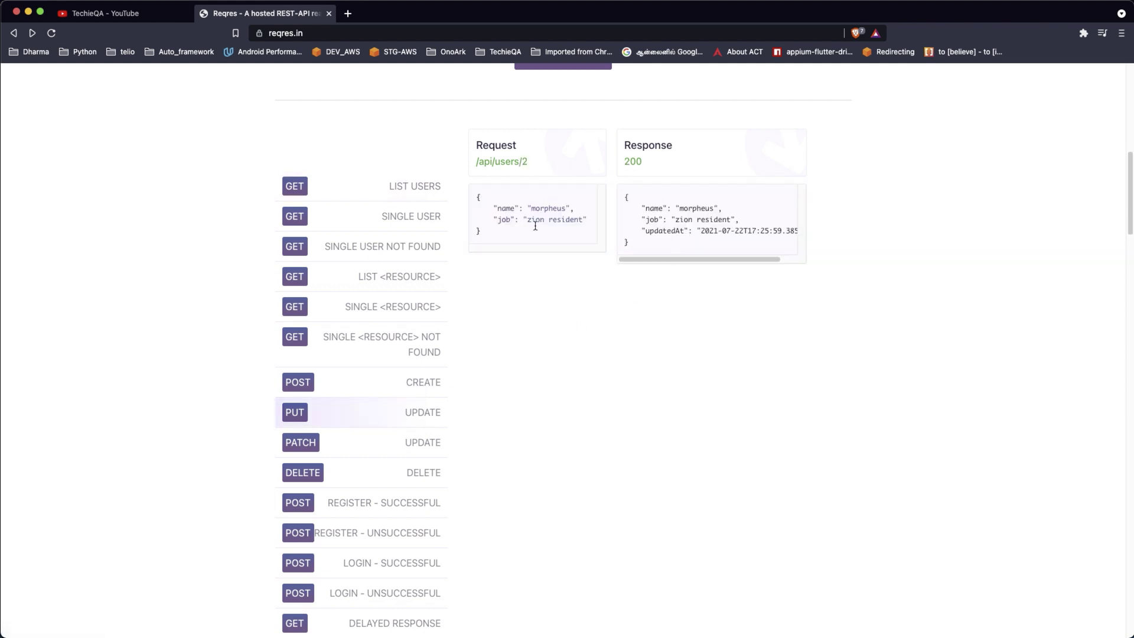
{"action": "left_click", "coordinate": [413, 217]}
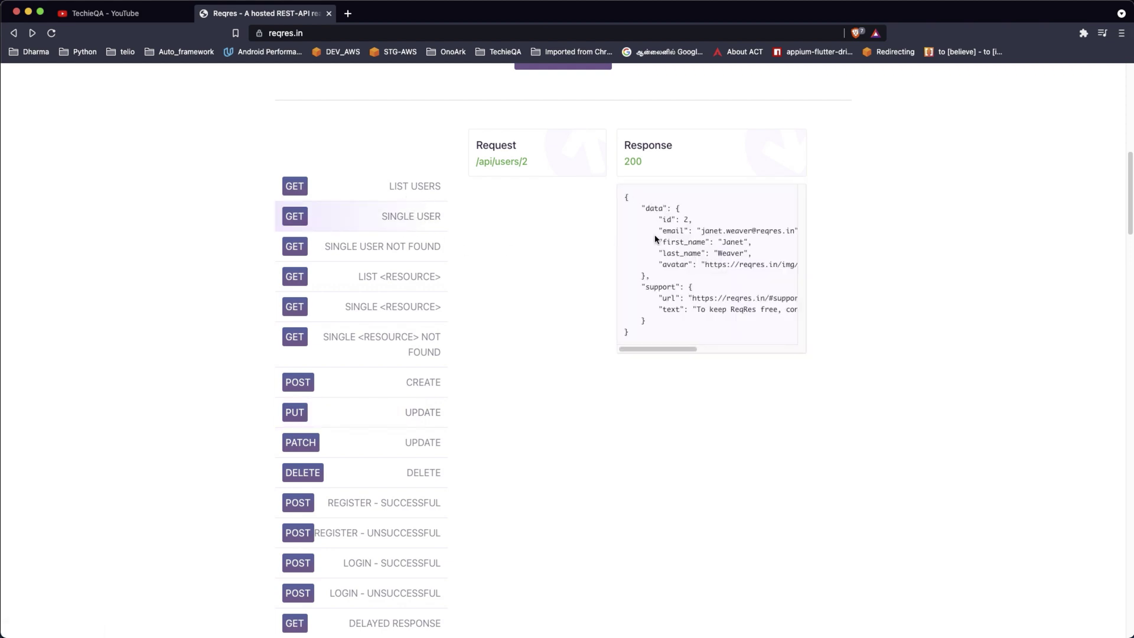
{"action": "left_click_drag", "start_coordinate": [654, 238], "coordinate": [712, 271]}
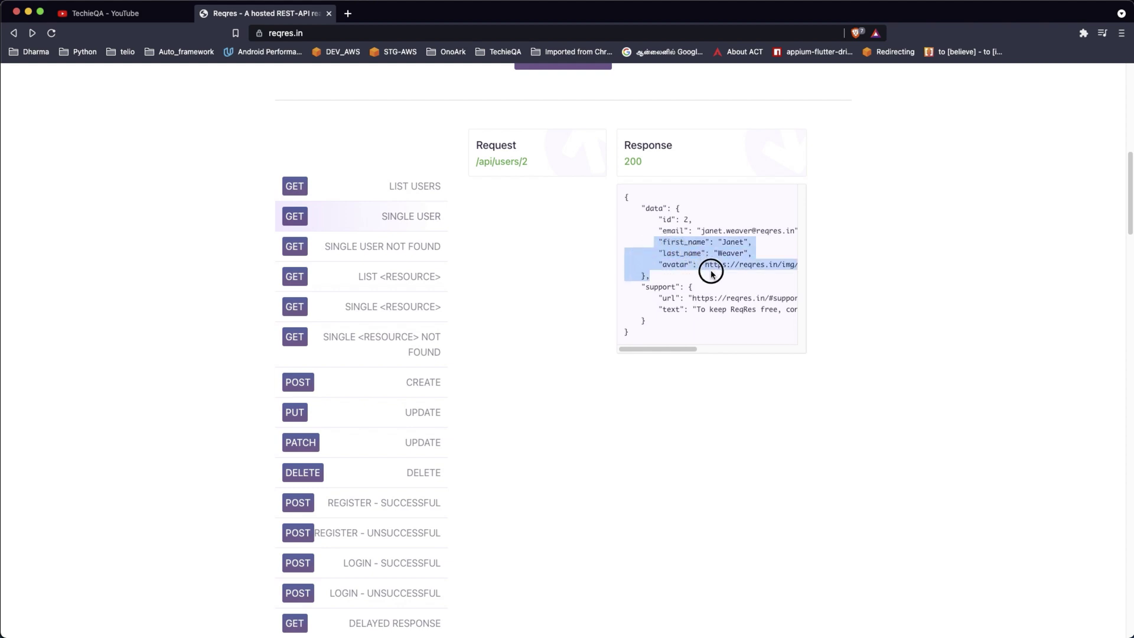
{"action": "left_click", "coordinate": [679, 283]}
{"action": "left_click", "coordinate": [424, 383]}
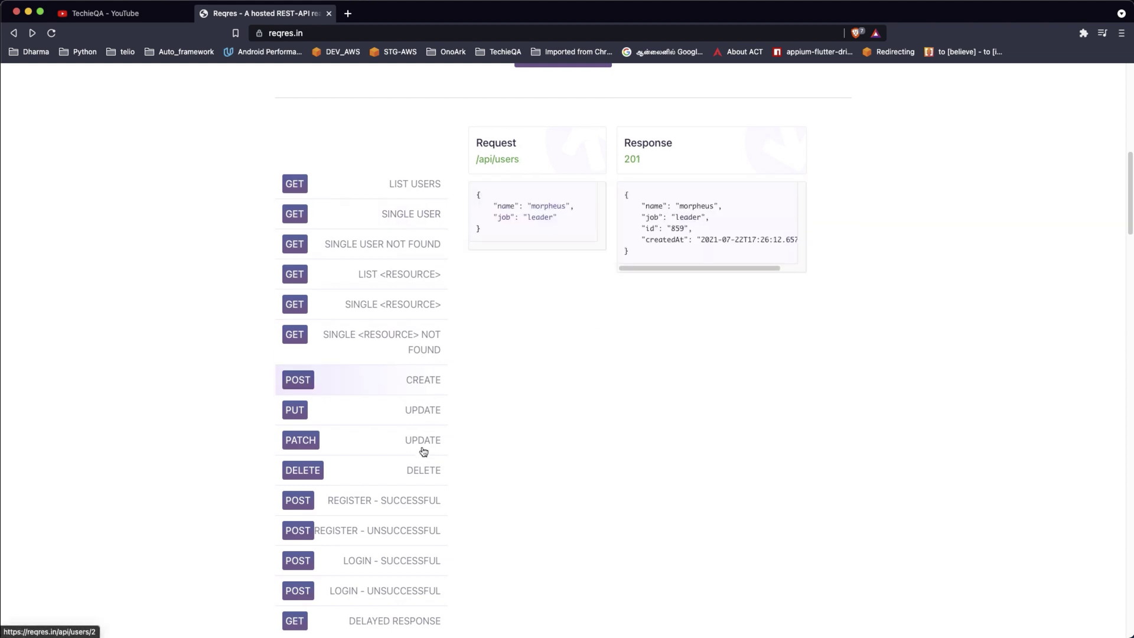
Examine the first user record and its first_name field in the LIST USERS response.
{"action": "scroll", "coordinate": [424, 452], "scroll_direction": "down", "scroll_amount": 2}
{"action": "scroll", "coordinate": [423, 449], "scroll_direction": "up", "scroll_amount": 3}
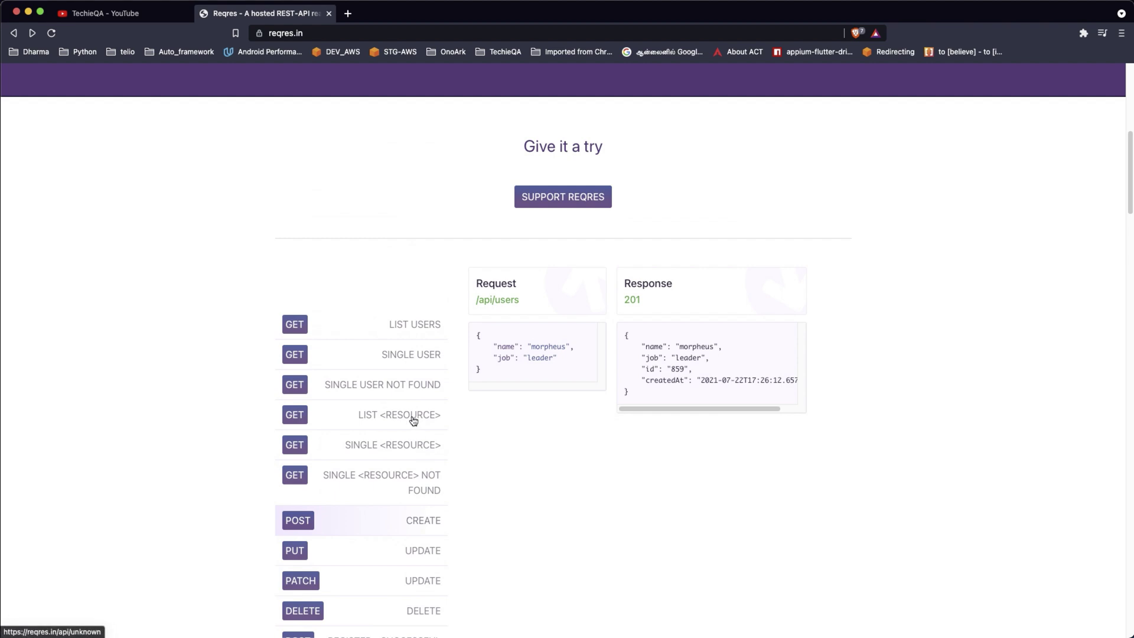
{"action": "scroll", "coordinate": [414, 421], "scroll_direction": "down", "scroll_amount": 1}
{"action": "left_click", "coordinate": [405, 260]}
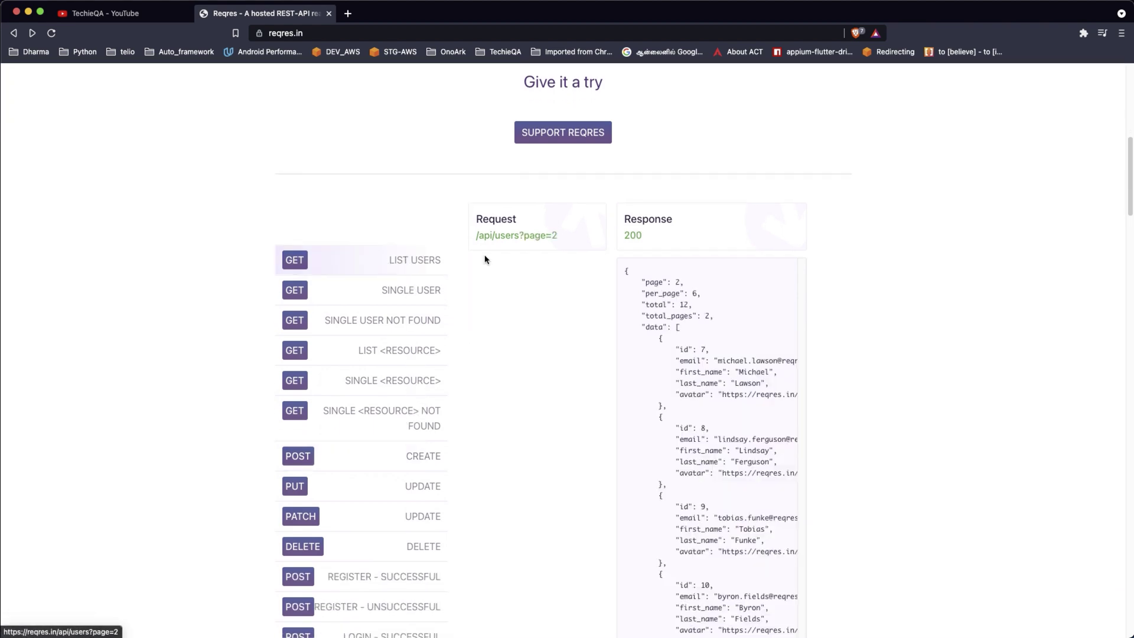
{"action": "left_click_drag", "start_coordinate": [655, 341], "coordinate": [709, 411]}
{"action": "left_click", "coordinate": [709, 411]}
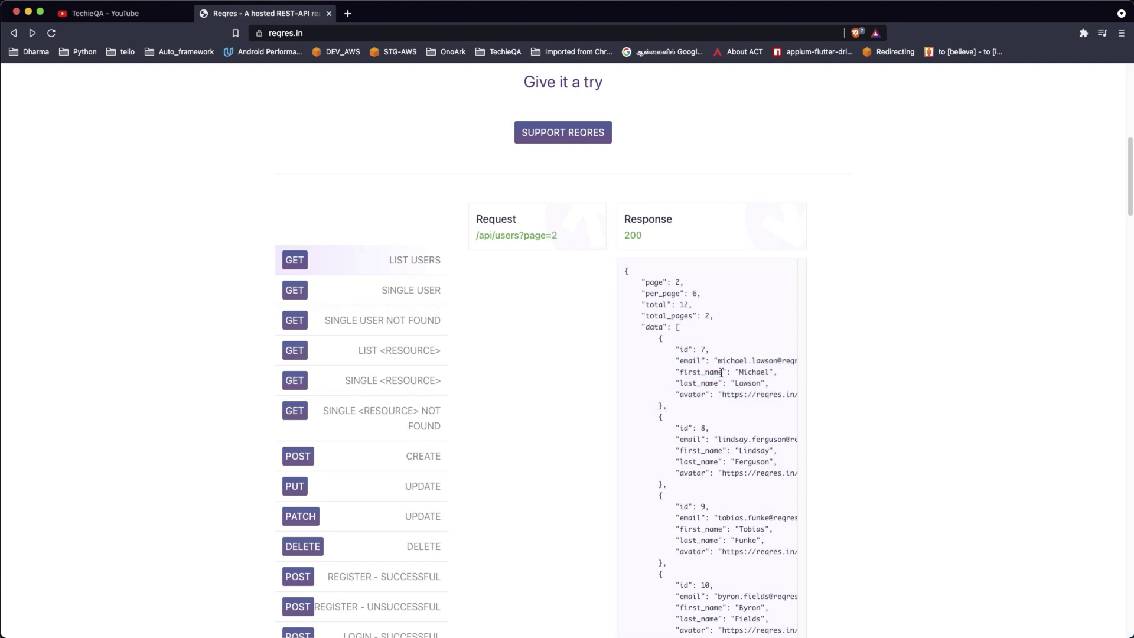
{"action": "double_click", "coordinate": [750, 372]}
Examine the request path and JSON body of the PUT UPDATE sample.
{"action": "left_click", "coordinate": [422, 482]}
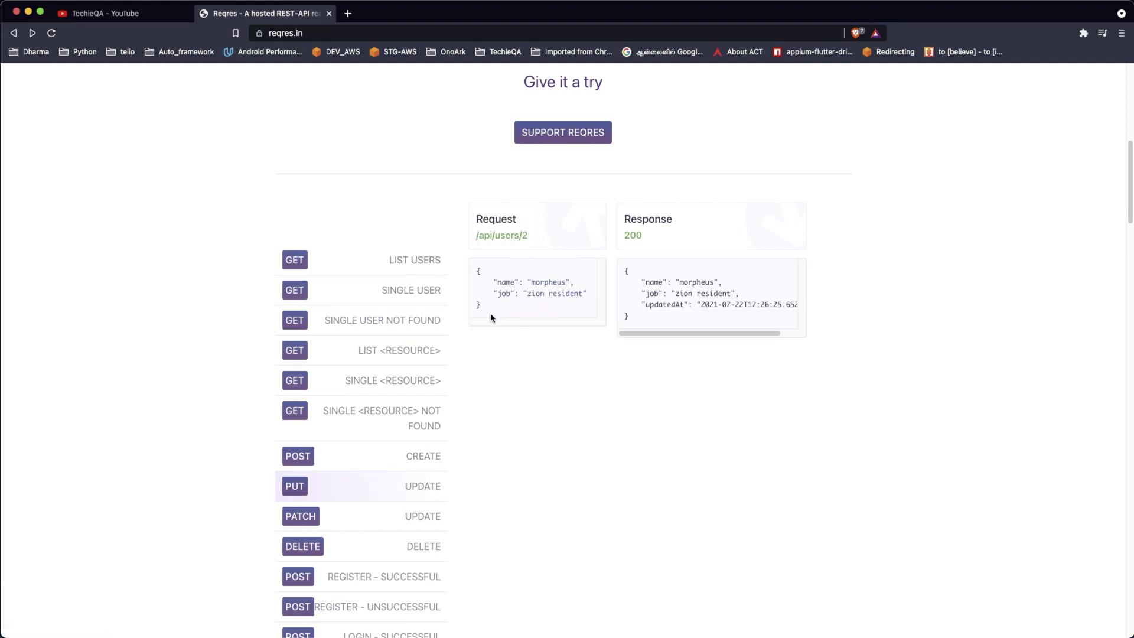
{"action": "left_click_drag", "start_coordinate": [490, 317], "coordinate": [471, 268]}
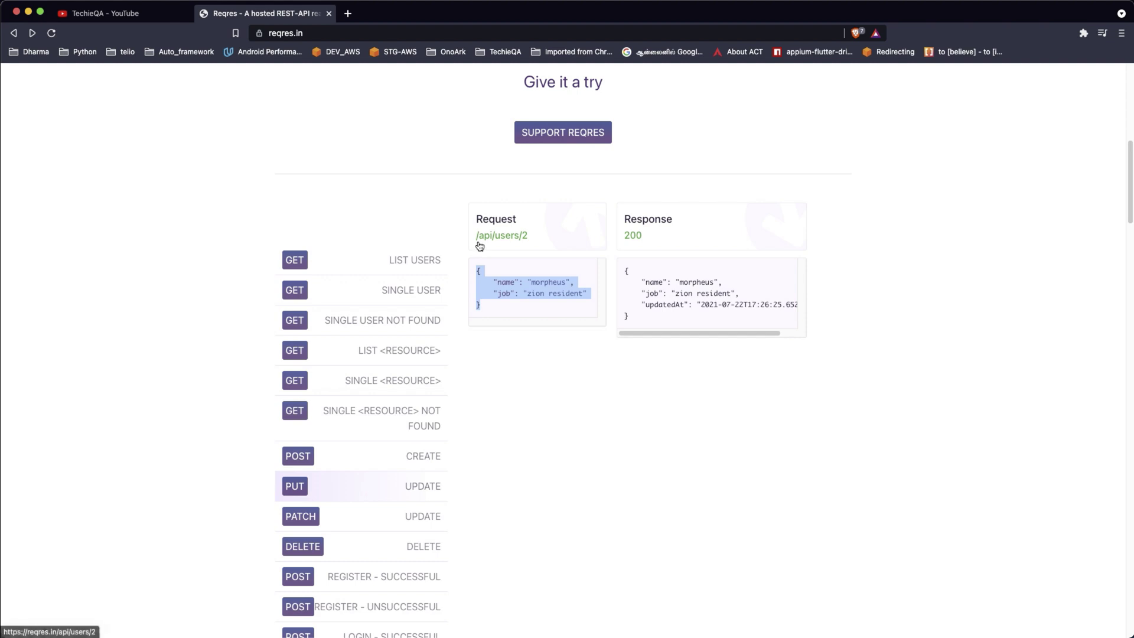
{"action": "left_click_drag", "start_coordinate": [534, 237], "coordinate": [476, 489]}
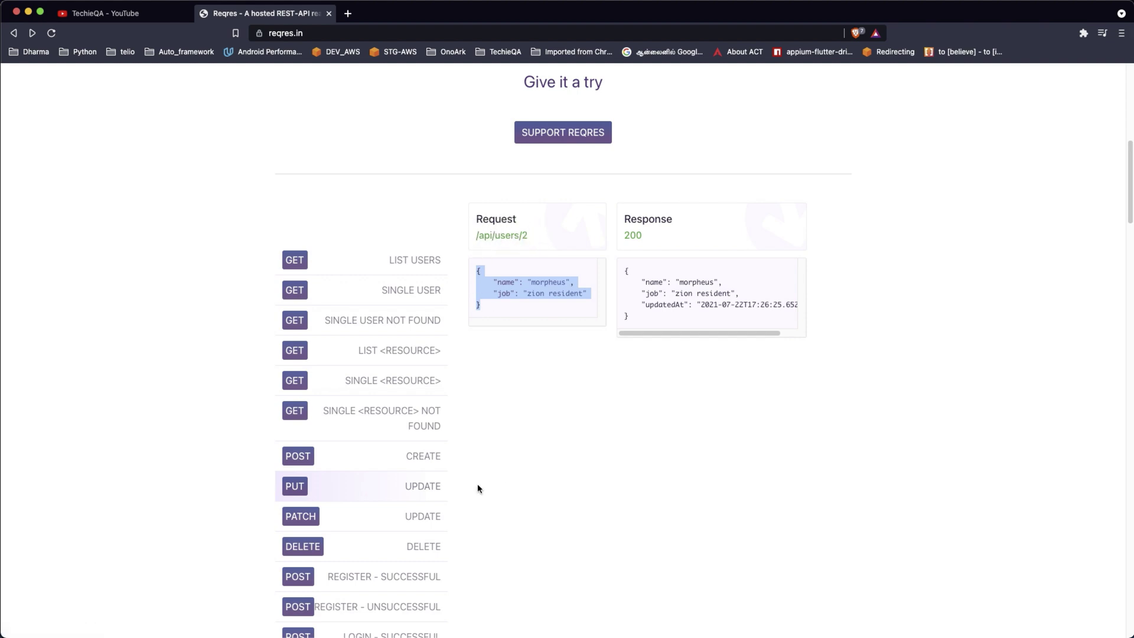
{"action": "left_click", "coordinate": [290, 489]}
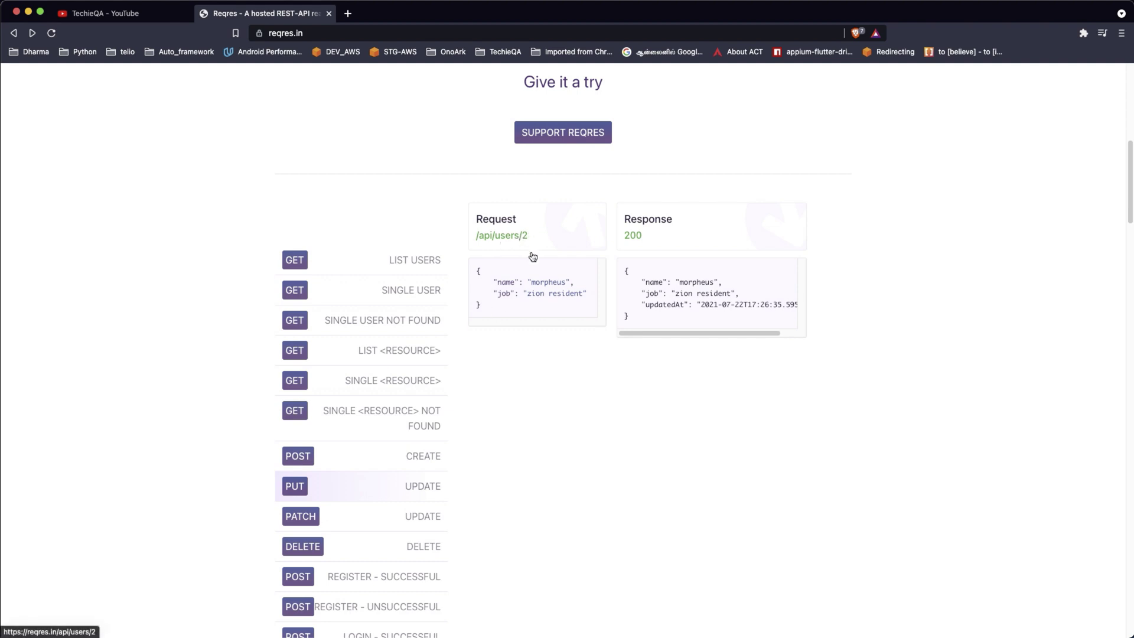
Compare the first user's id in the LIST USERS response with the request path of the PUT UPDATE sample.
{"action": "left_click", "coordinate": [418, 264]}
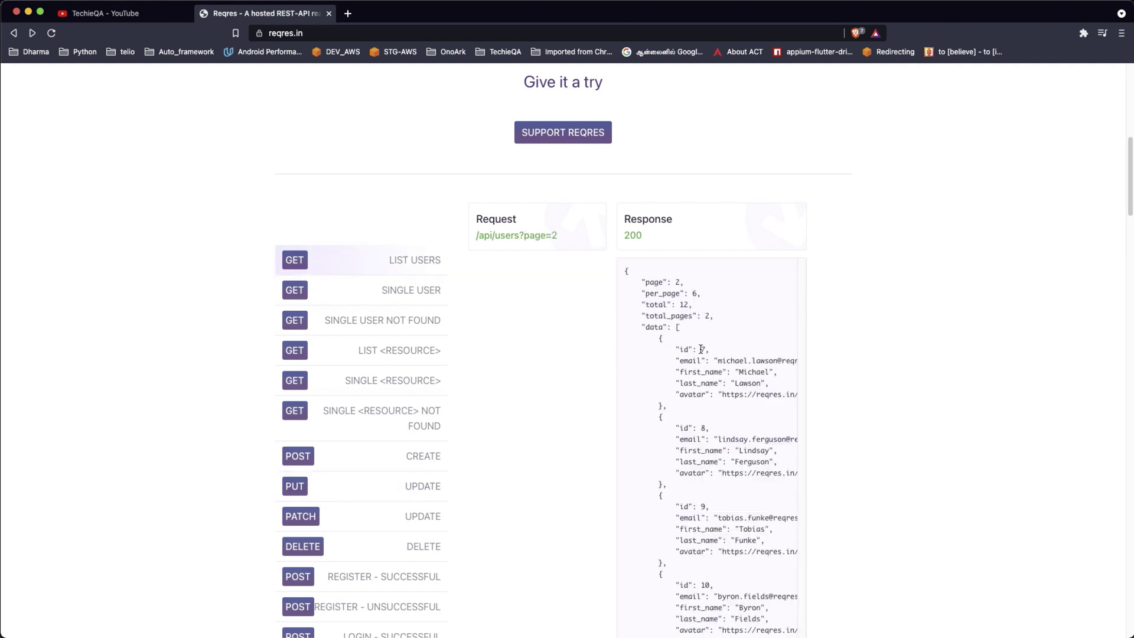
{"action": "double_click", "coordinate": [702, 349]}
{"action": "left_click", "coordinate": [419, 270]}
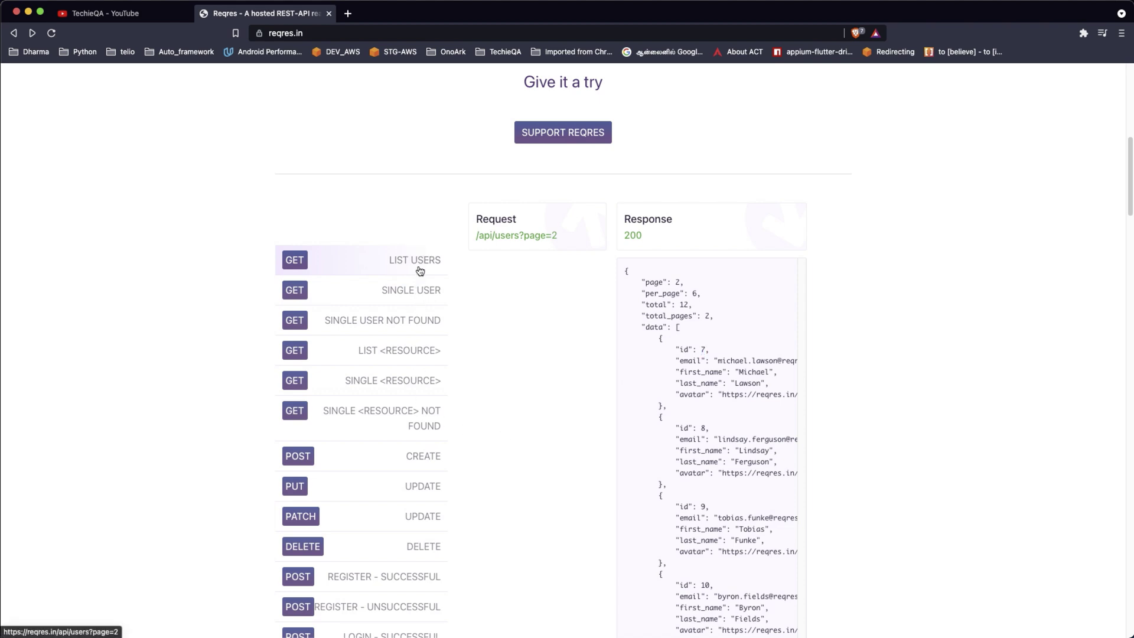
{"action": "left_click", "coordinate": [418, 489]}
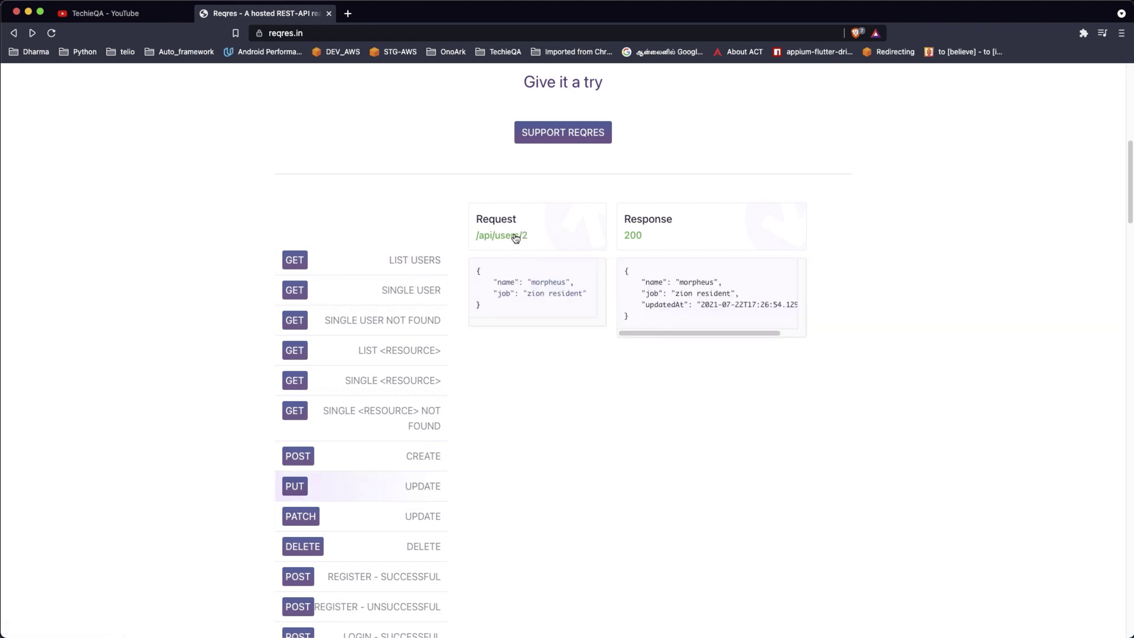
{"action": "left_click_drag", "start_coordinate": [464, 238], "coordinate": [526, 236]}
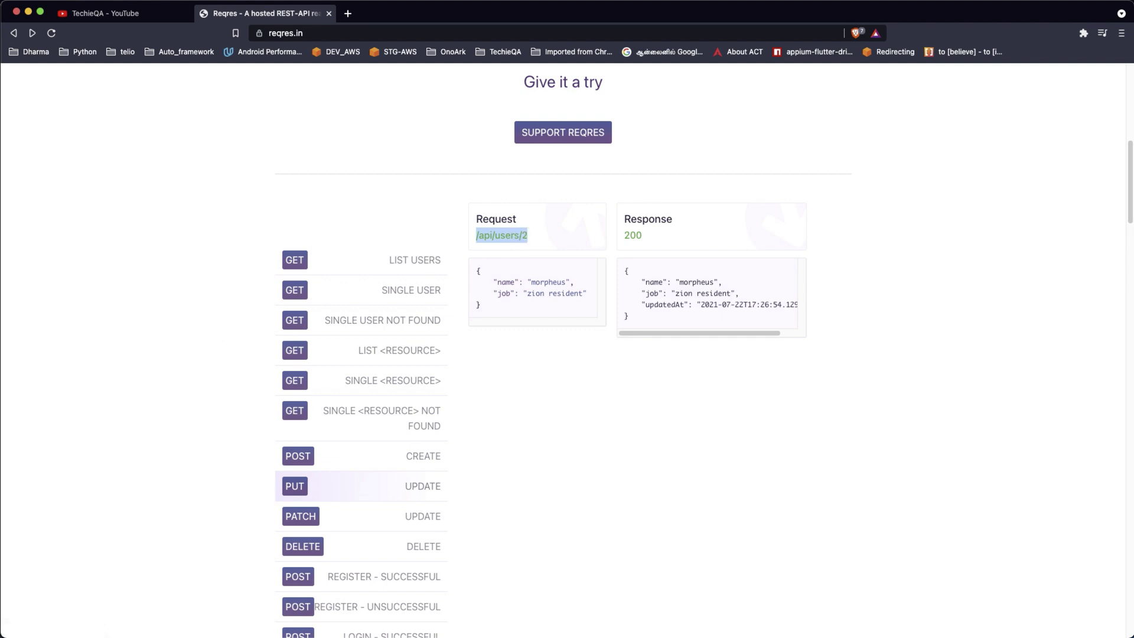
Switch back to JMeter, add an HTTP Request sampler to the Thread Group, and place it directly after CREATE USER.
{"action": "key", "text": "super+Tab"}
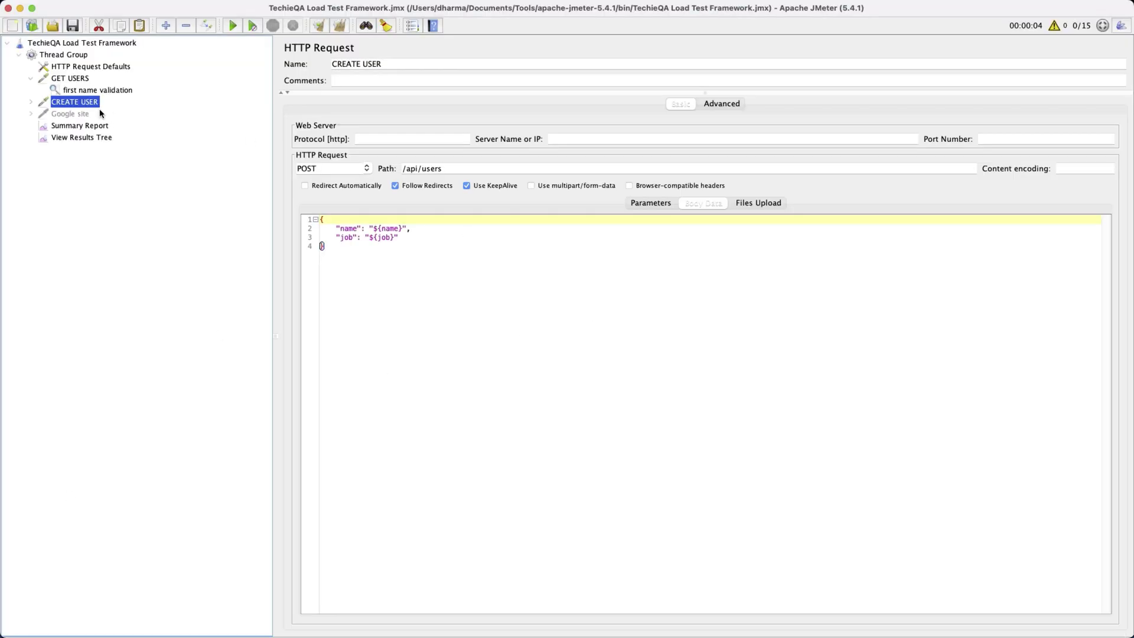
{"action": "left_click", "coordinate": [85, 66]}
{"action": "right_click", "coordinate": [84, 66]}
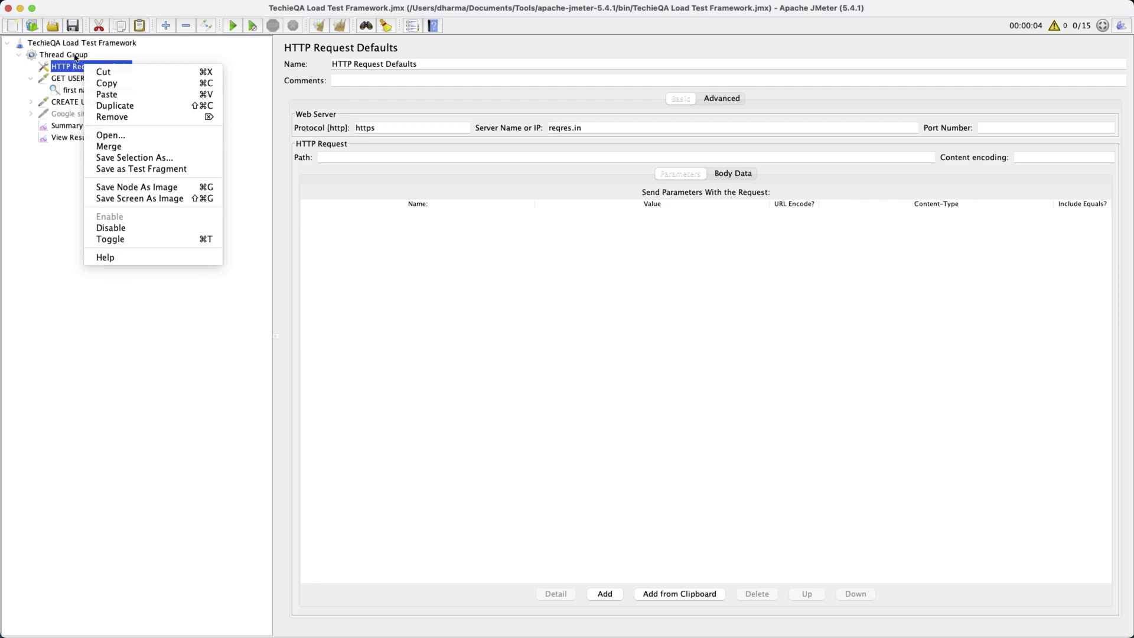
{"action": "left_click", "coordinate": [74, 55]}
{"action": "right_click", "coordinate": [81, 56]}
{"action": "mouse_move", "coordinate": [170, 62]}
{"action": "mouse_move", "coordinate": [246, 64]}
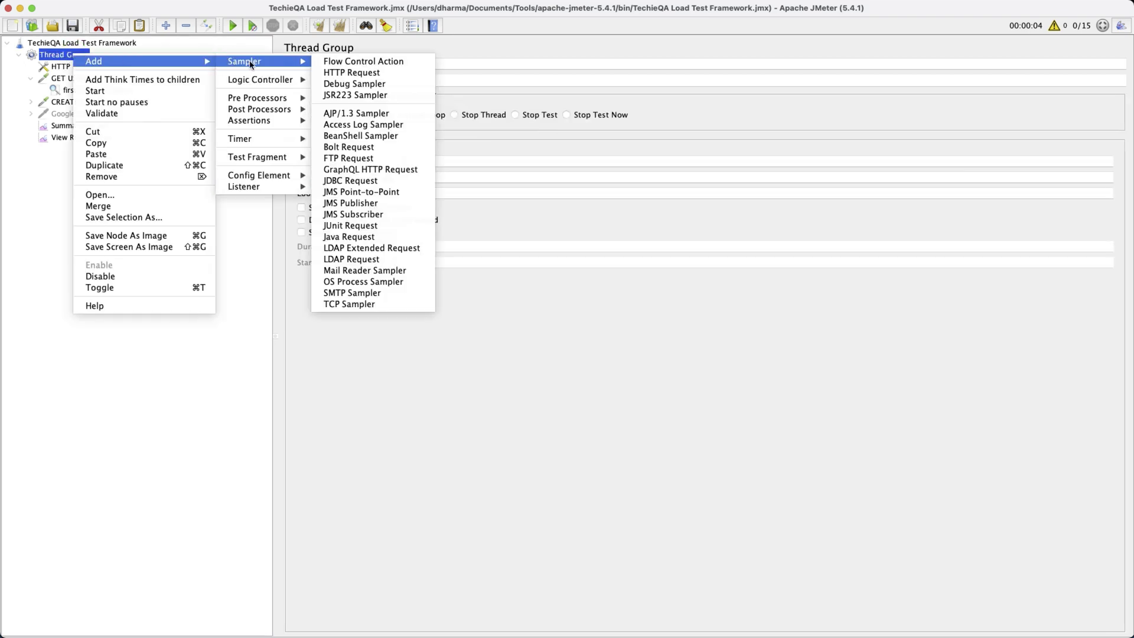
{"action": "left_click", "coordinate": [349, 72]}
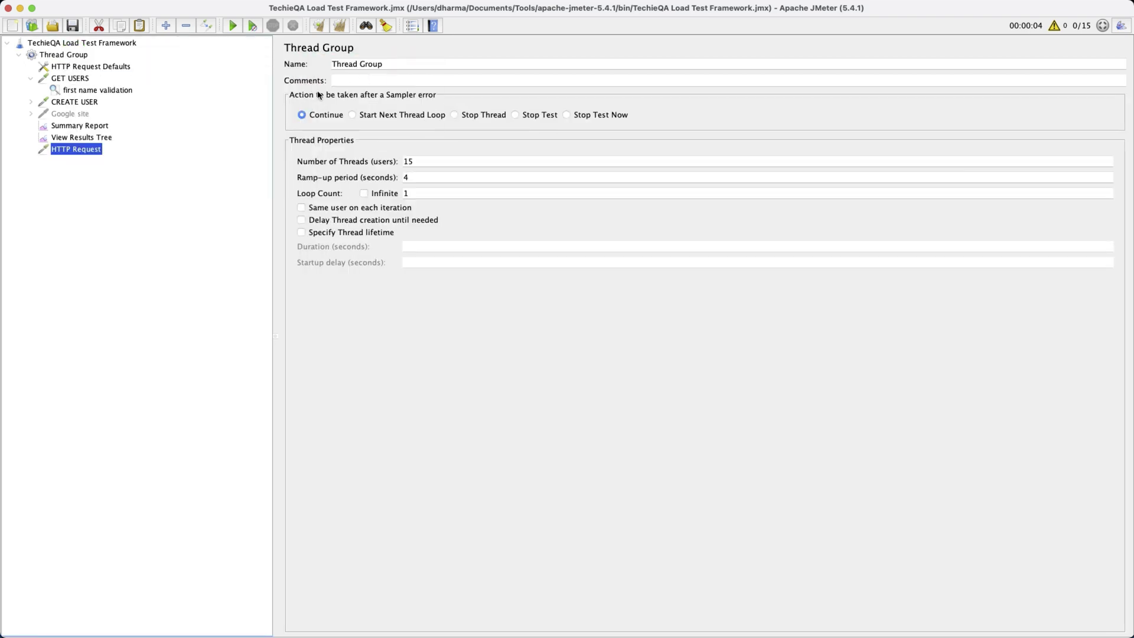
{"action": "left_click", "coordinate": [63, 151]}
{"action": "left_click_drag", "start_coordinate": [63, 151], "coordinate": [65, 110]}
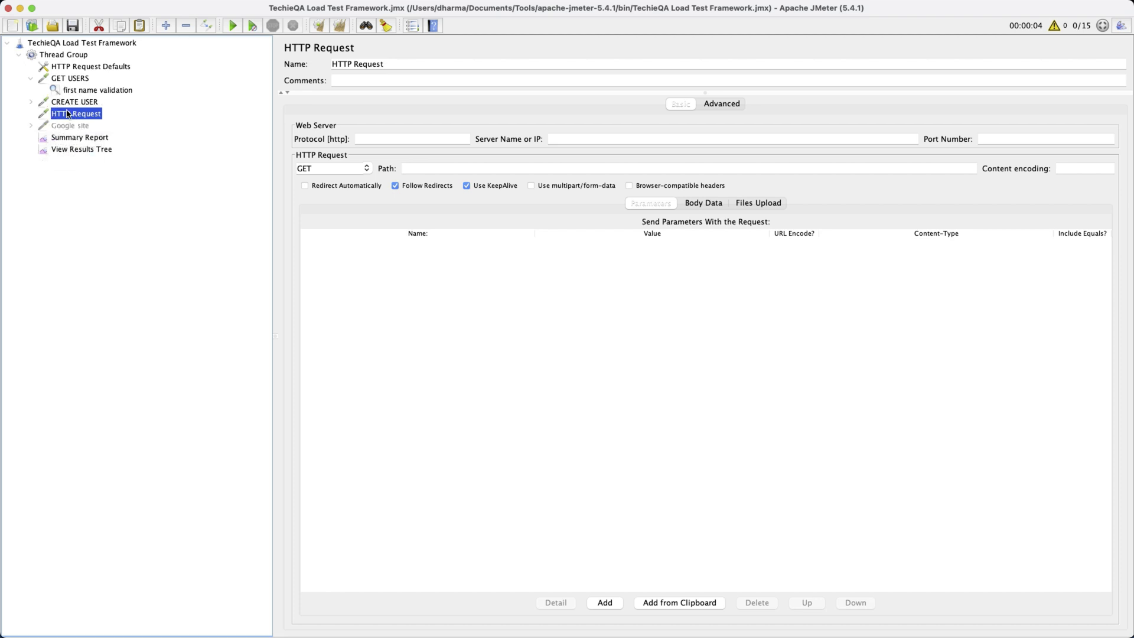
Rename the new HTTP Request sampler to UPDATE USER.
{"action": "triple_click", "coordinate": [335, 60]}
{"action": "type", "text": "U"}
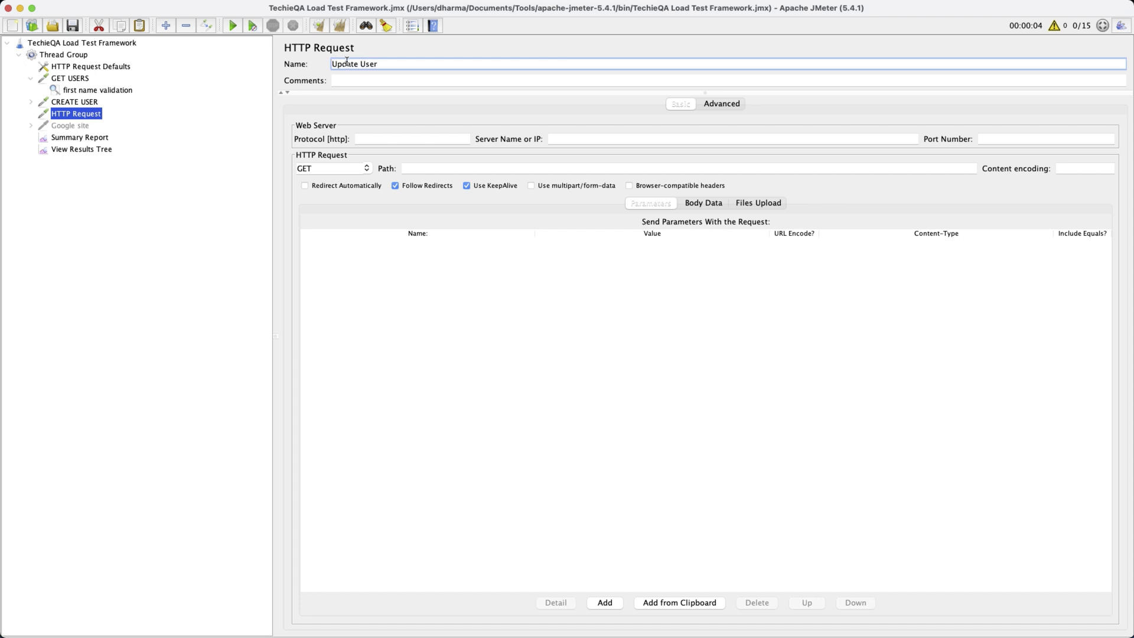
{"action": "type", "text": "pdate User"}
{"action": "left_click_drag", "start_coordinate": [337, 65], "coordinate": [452, 65]}
{"action": "type", "text": "PDATE USER"}
Collapse the GET USERS branch and review the existing user requests, ending on the UPDATE USER sampler.
{"action": "left_click", "coordinate": [32, 78]}
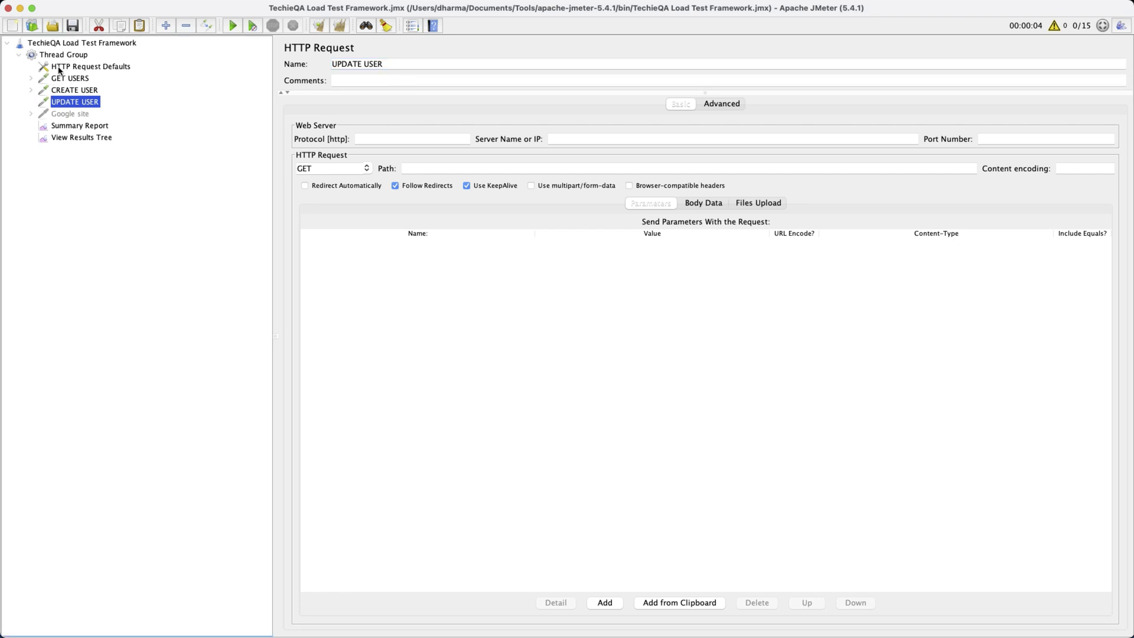
{"action": "left_click", "coordinate": [31, 89]}
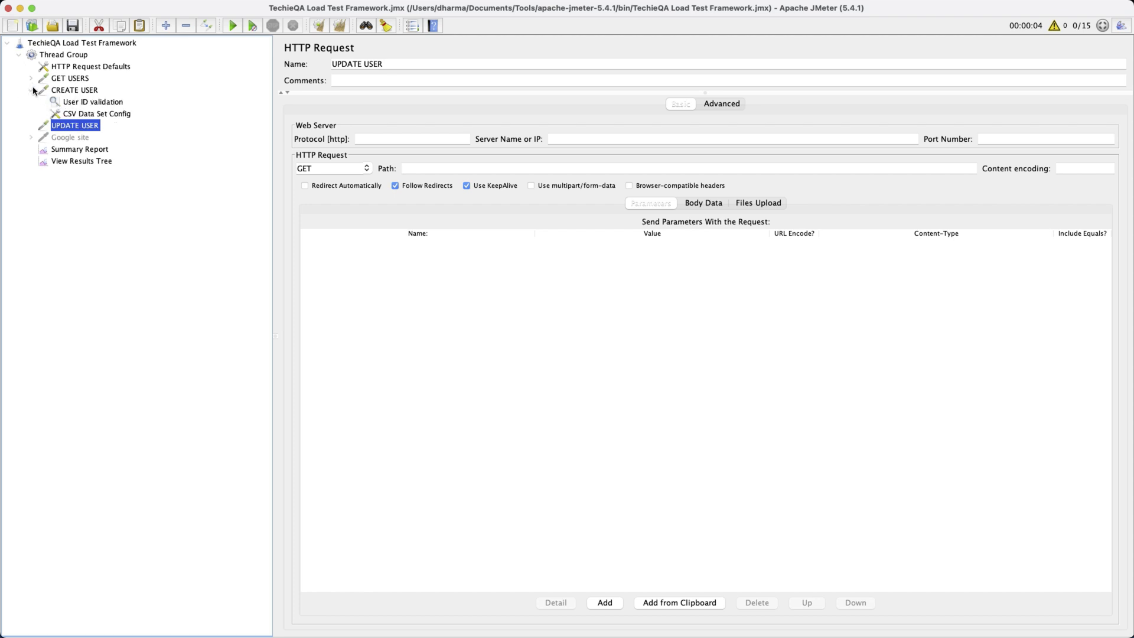
{"action": "left_click", "coordinate": [30, 90]}
{"action": "left_click", "coordinate": [69, 78]}
{"action": "left_click", "coordinate": [73, 89]}
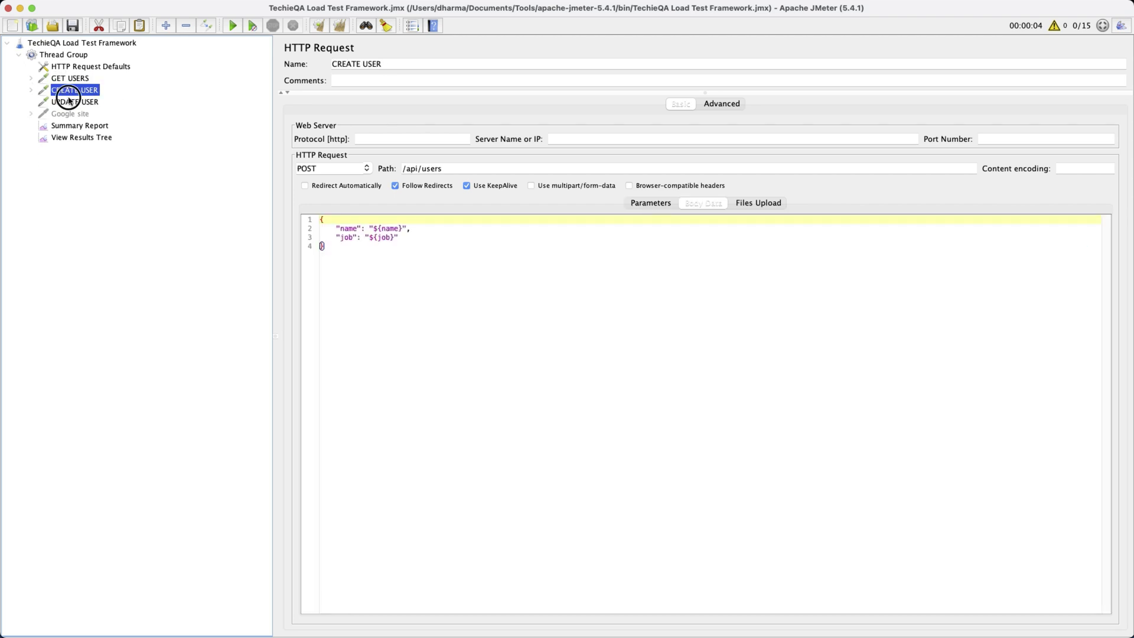
{"action": "left_click", "coordinate": [69, 101]}
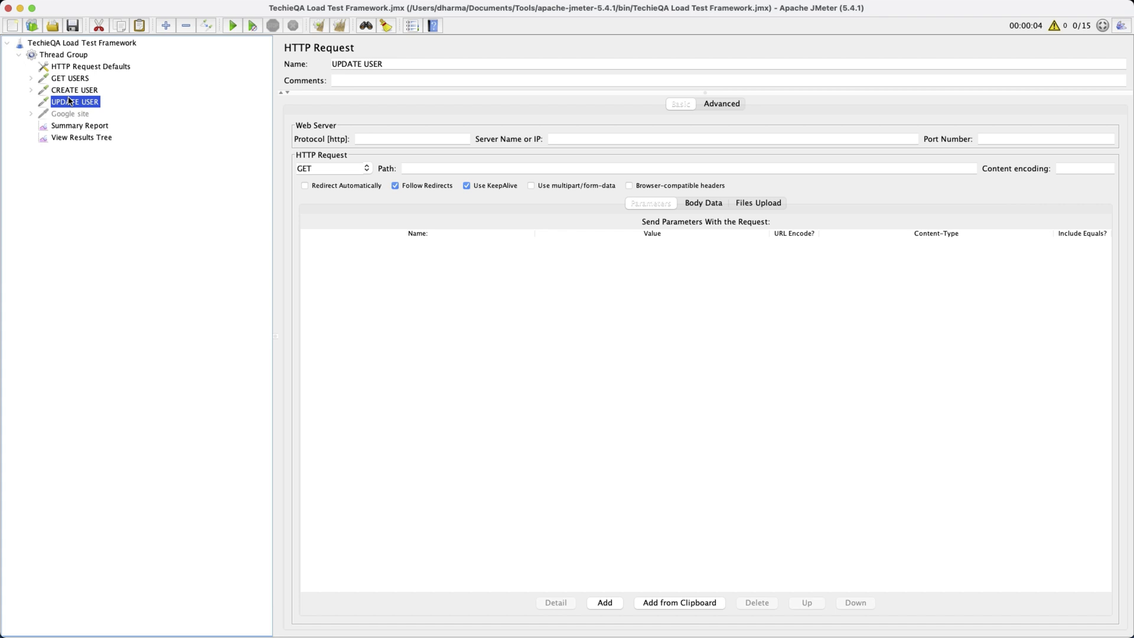
Set the UPDATE USER request to method PUT with path /api/users/2, and check the server settings in HTTP Request Defaults.
{"action": "left_click", "coordinate": [366, 170]}
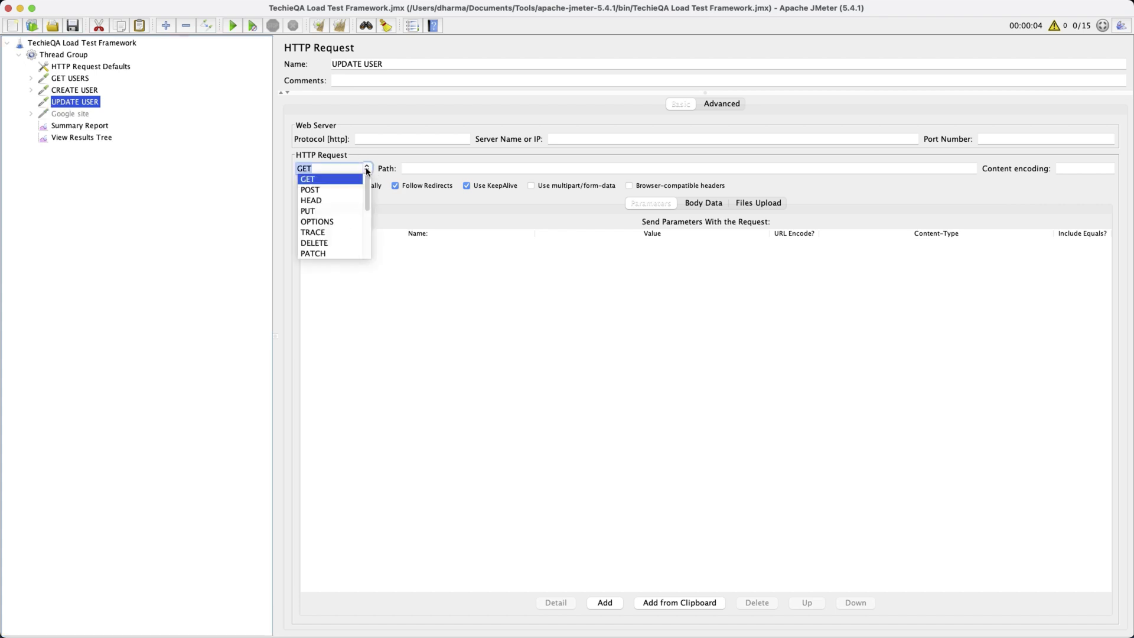
{"action": "left_click", "coordinate": [333, 210]}
{"action": "left_click", "coordinate": [430, 169]}
{"action": "type", "text": "/api/users/2"}
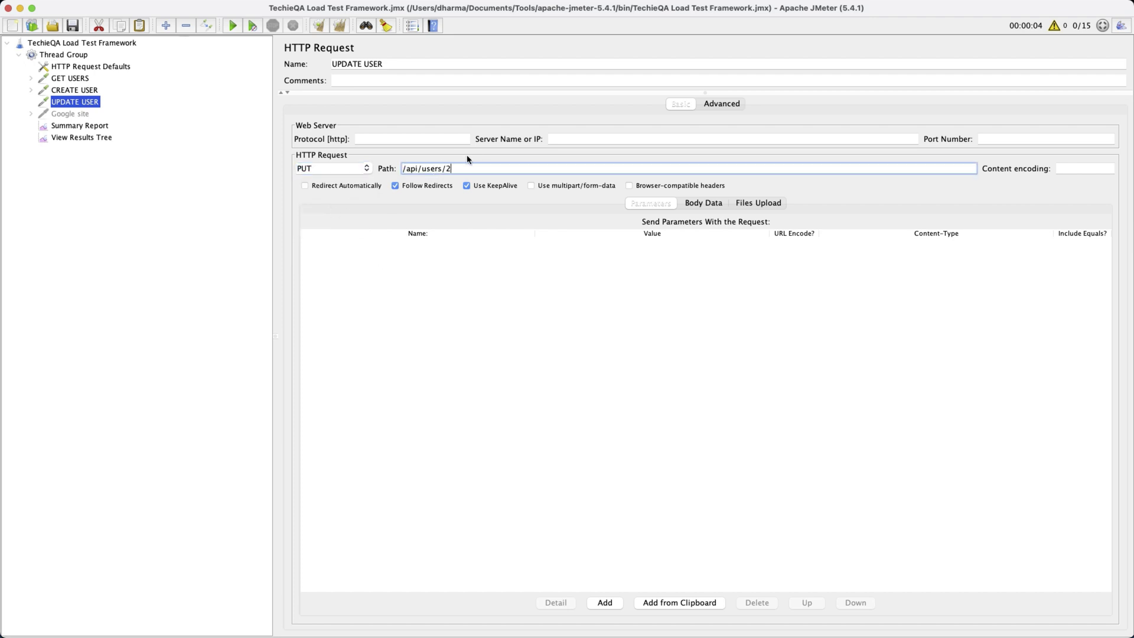
{"action": "left_click", "coordinate": [576, 140]}
{"action": "left_click", "coordinate": [460, 139]}
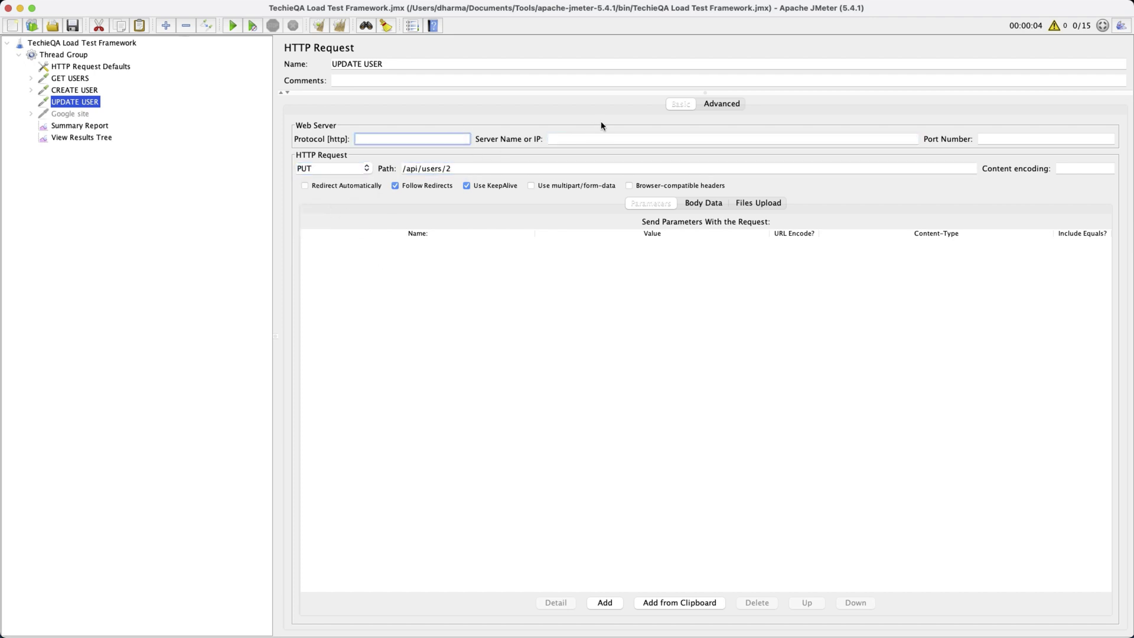
{"action": "left_click", "coordinate": [115, 66]}
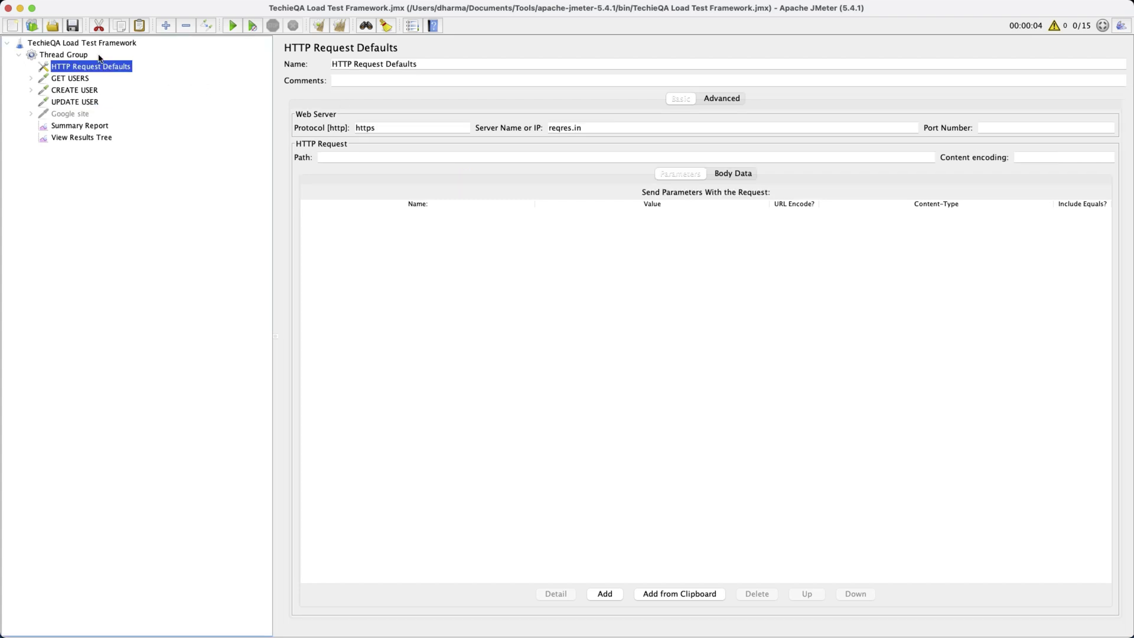
Add an HTTP Header Manager to the Thread Group and place it directly after HTTP Request Defaults.
{"action": "left_click", "coordinate": [60, 55]}
{"action": "right_click", "coordinate": [61, 56]}
{"action": "mouse_move", "coordinate": [85, 62]}
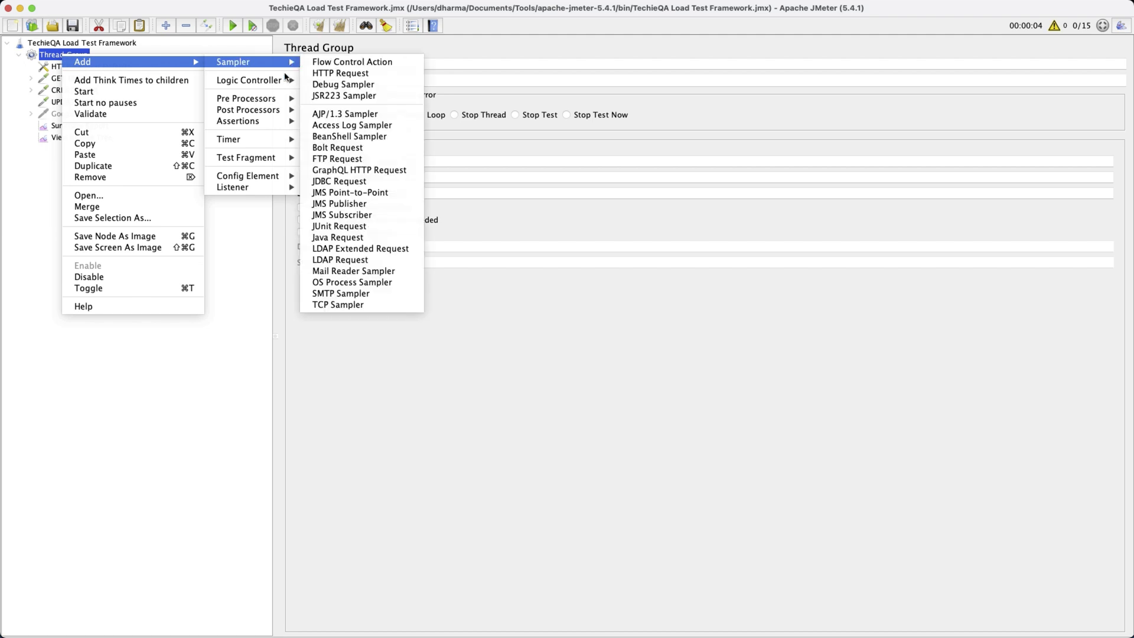
{"action": "mouse_move", "coordinate": [250, 176]}
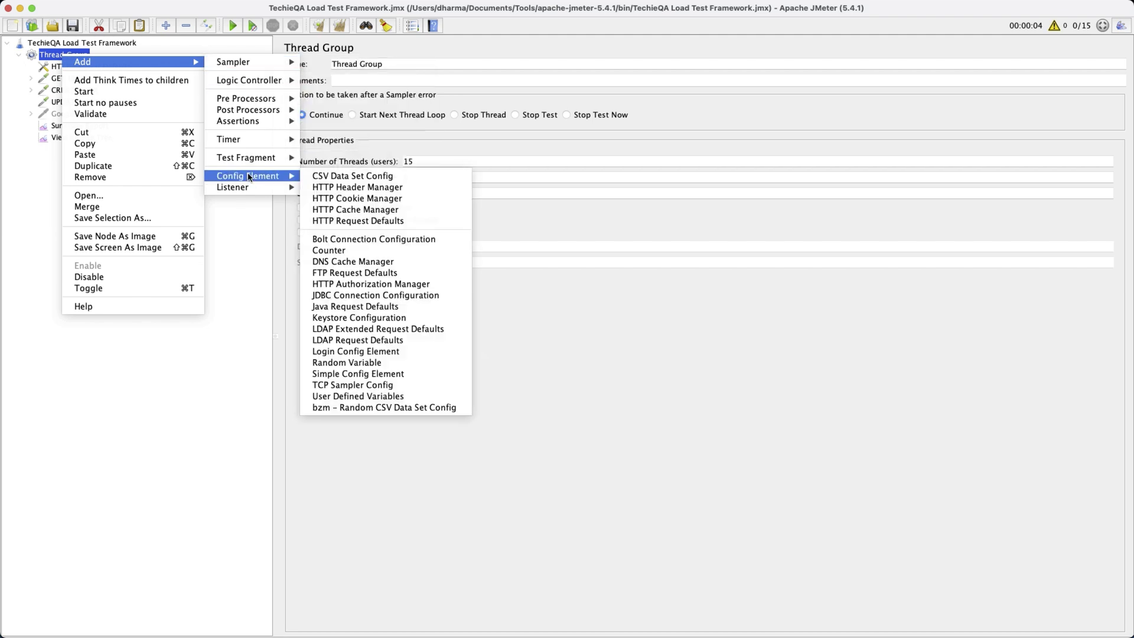
{"action": "left_click", "coordinate": [357, 188]}
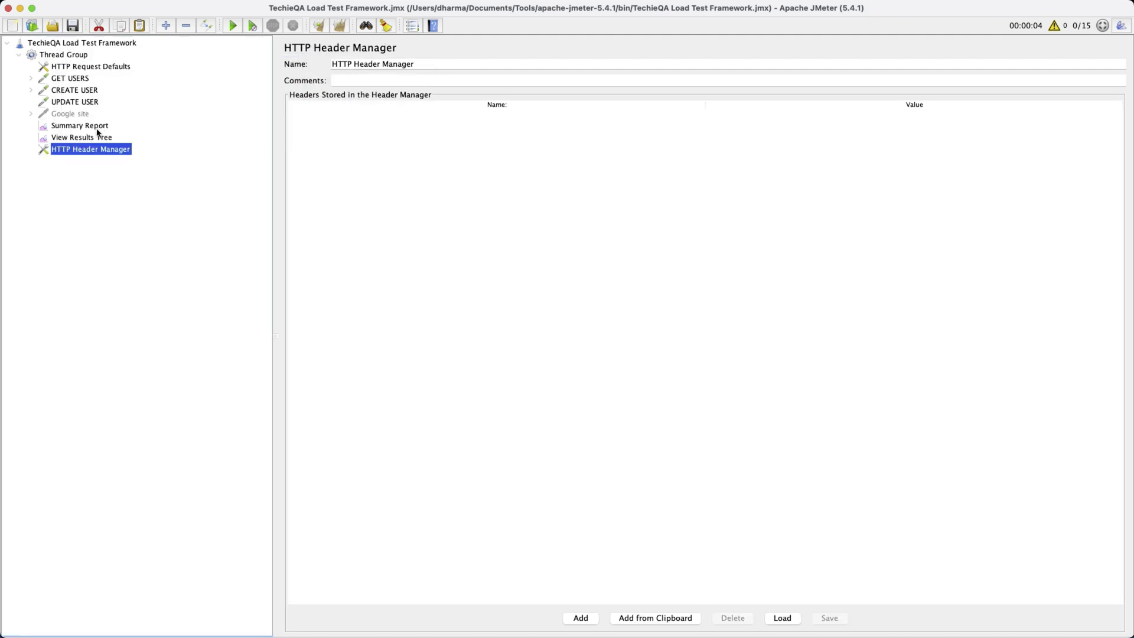
{"action": "left_click_drag", "start_coordinate": [93, 150], "coordinate": [92, 80]}
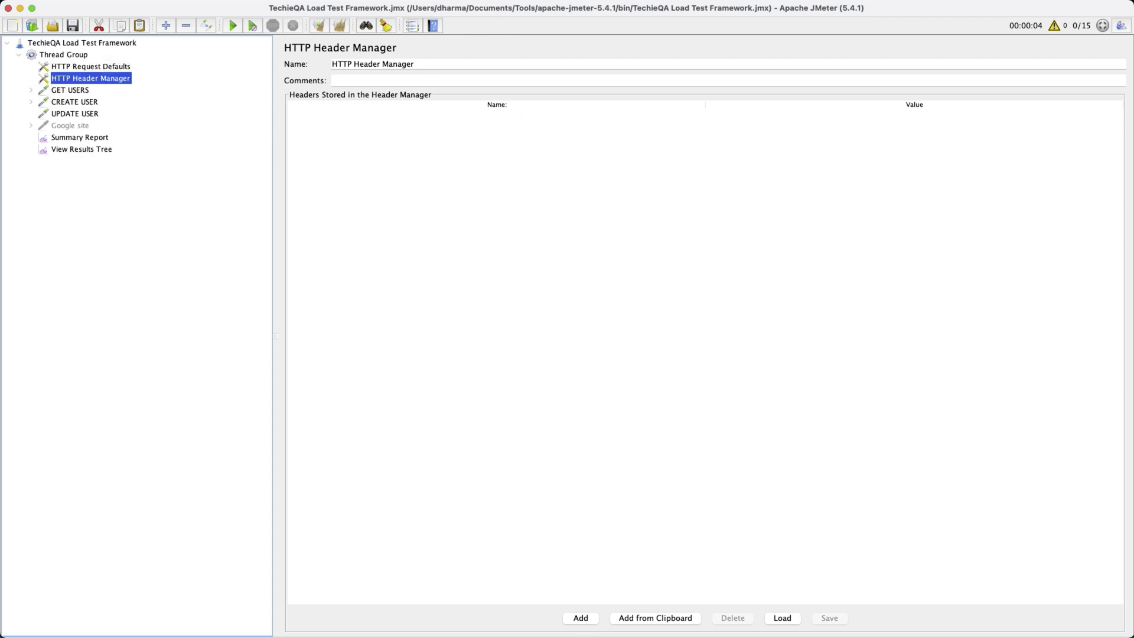
Switch to the Reqres page in the browser and look over the PUT UPDATE sample's request and response.
{"action": "key", "text": "super+Tab"}
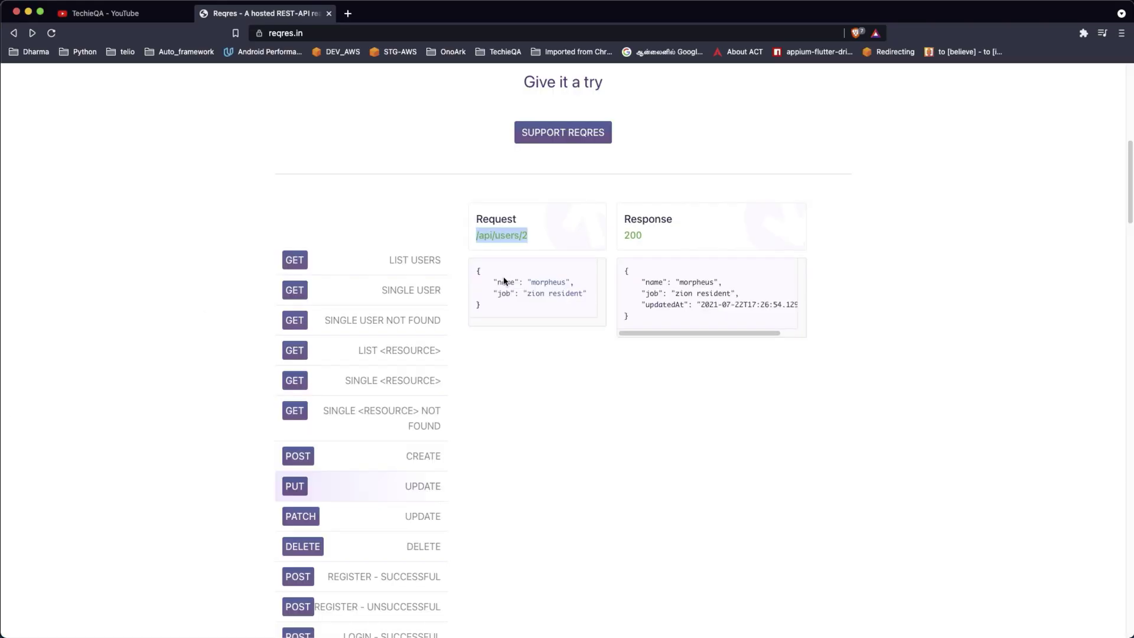
{"action": "scroll", "coordinate": [489, 339], "scroll_direction": "down", "scroll_amount": 1}
{"action": "scroll", "coordinate": [490, 339], "scroll_direction": "up", "scroll_amount": 3}
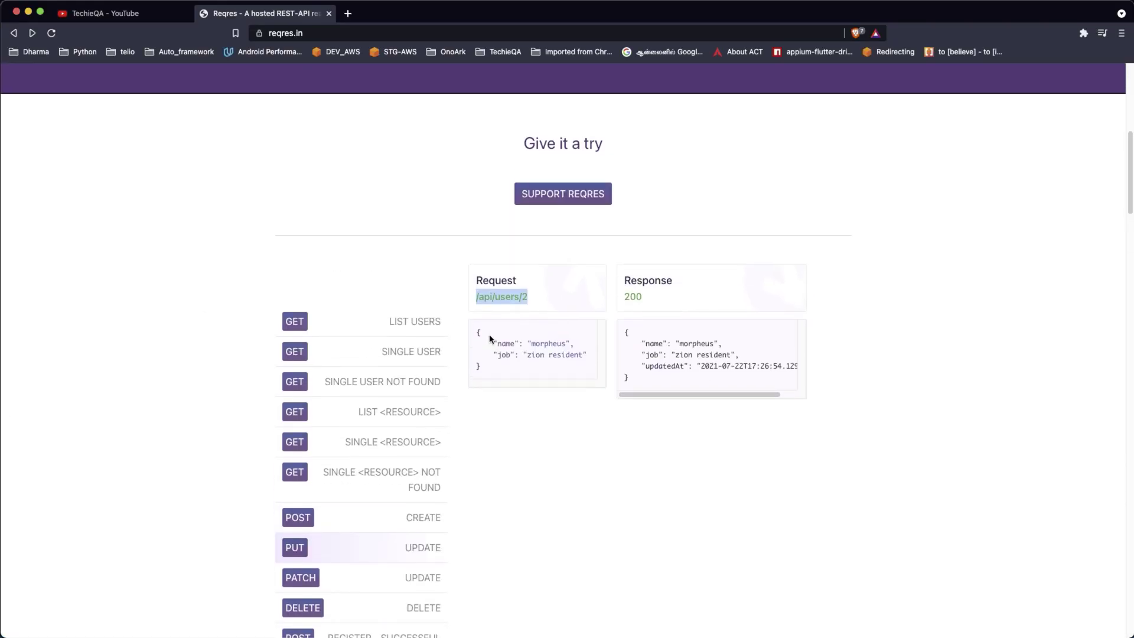
{"action": "scroll", "coordinate": [490, 339], "scroll_direction": "down", "scroll_amount": 6}
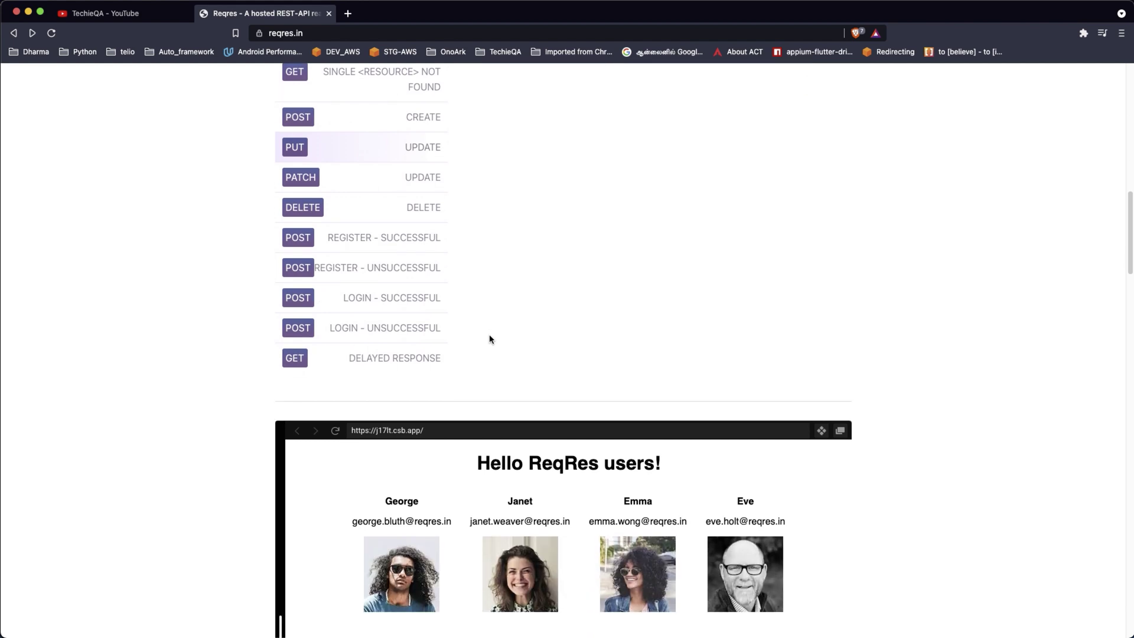
{"action": "scroll", "coordinate": [490, 339], "scroll_direction": "up", "scroll_amount": 3}
{"action": "scroll", "coordinate": [489, 339], "scroll_direction": "up", "scroll_amount": 2}
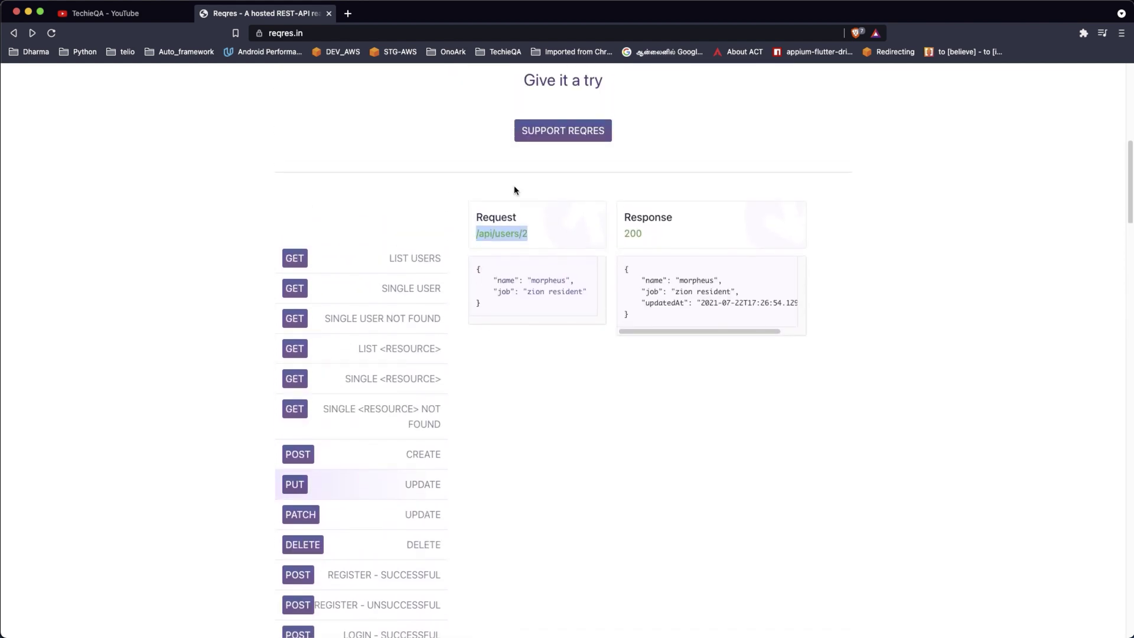
{"action": "scroll", "coordinate": [537, 171], "scroll_direction": "up", "scroll_amount": 3}
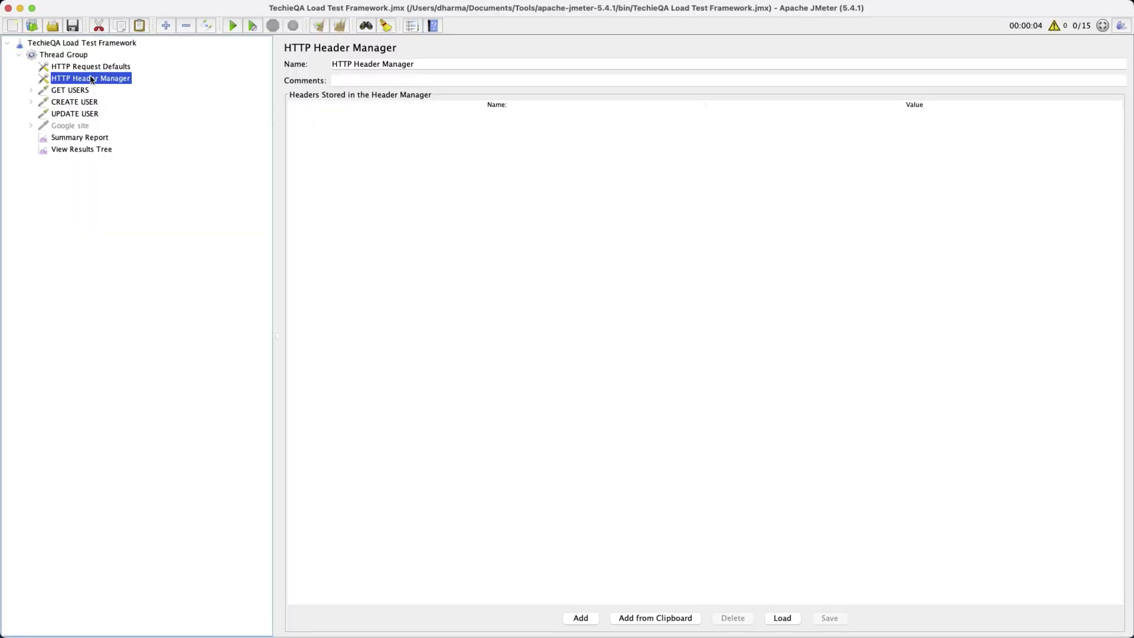
Switch back to JMeter and add one blank header row in the HTTP Header Manager.
{"action": "left_click", "coordinate": [581, 618]}
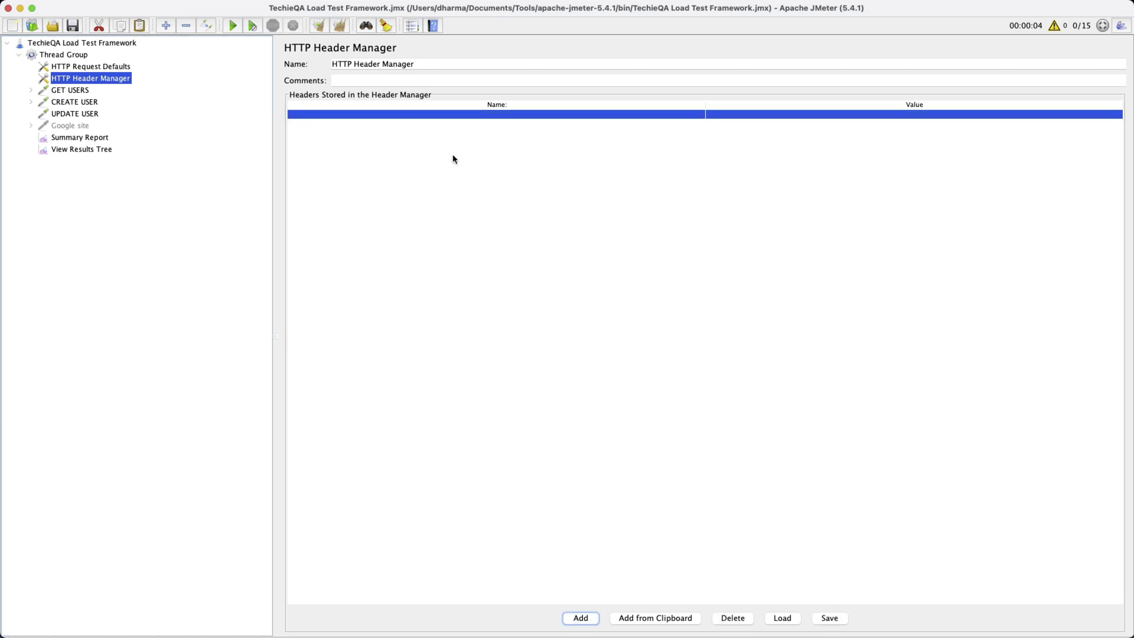
{"action": "left_click", "coordinate": [460, 118]}
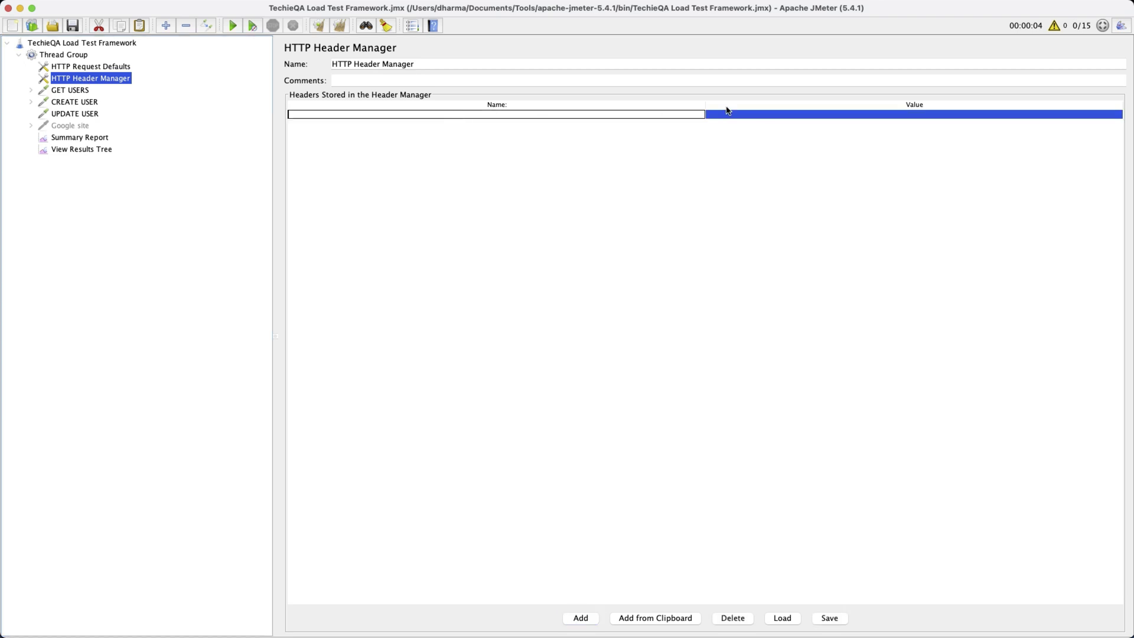
{"action": "left_click", "coordinate": [765, 113]}
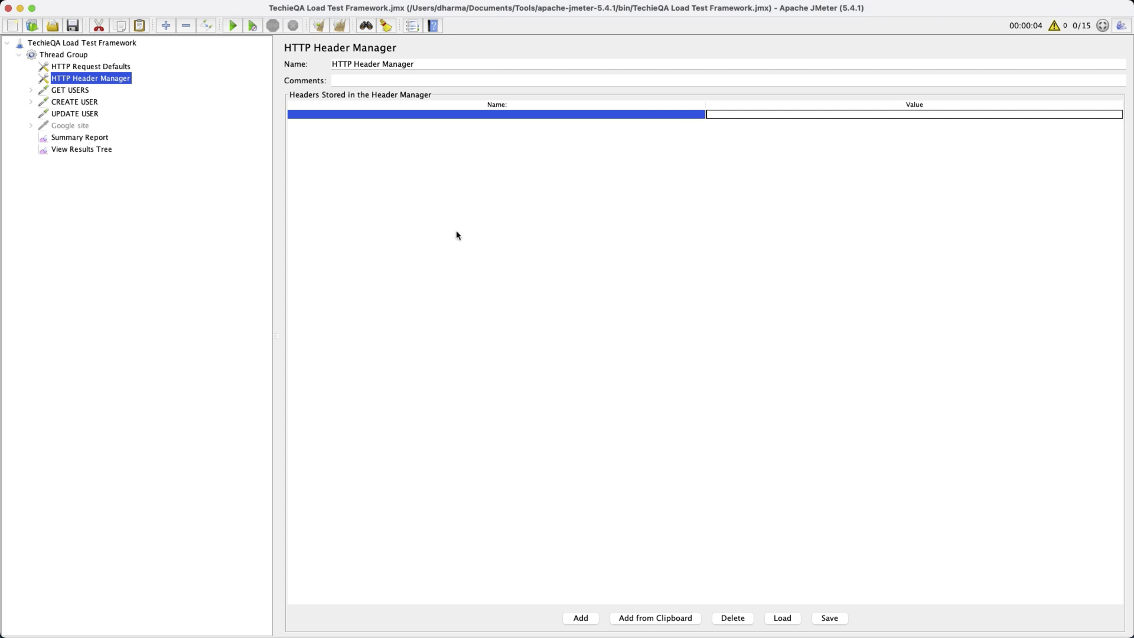
Copy the JSON request body of the Reqres PUT UPDATE sample and paste it into the body data of the UPDATE USER sampler.
{"action": "left_click", "coordinate": [82, 116]}
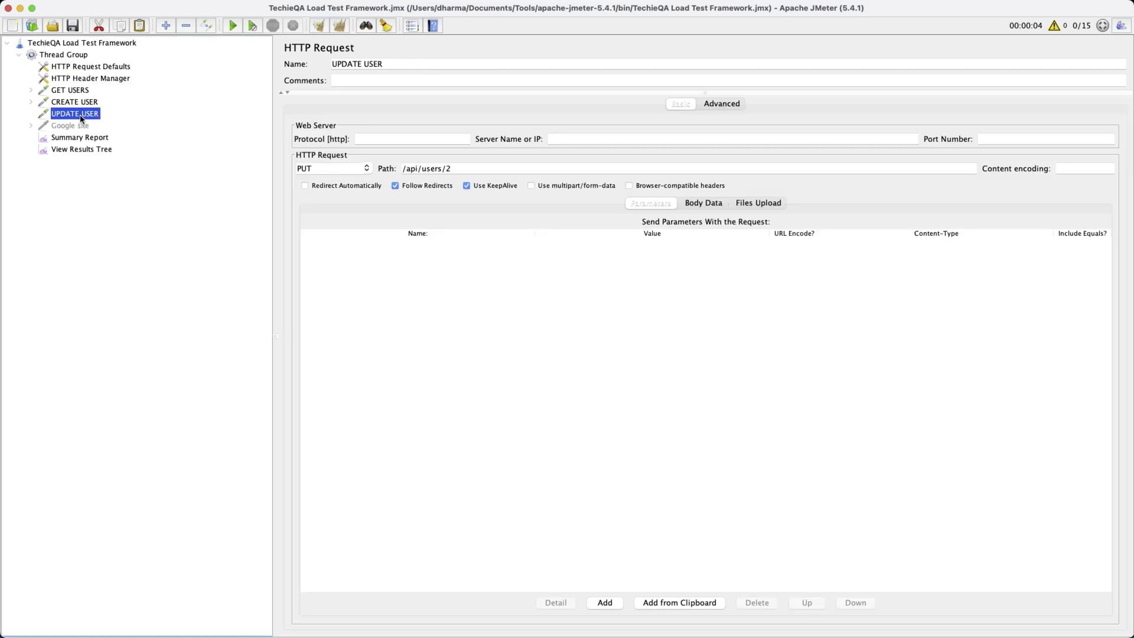
{"action": "left_click", "coordinate": [478, 170]}
{"action": "left_click", "coordinate": [689, 203]}
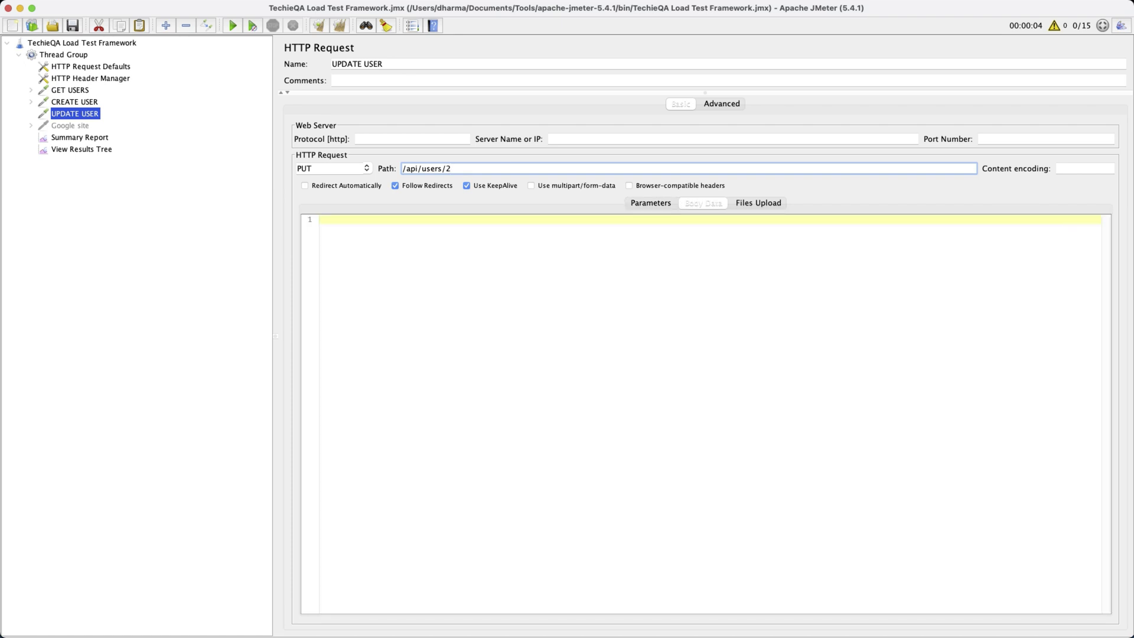
{"action": "key", "text": "super+Tab"}
{"action": "left_click", "coordinate": [485, 498]}
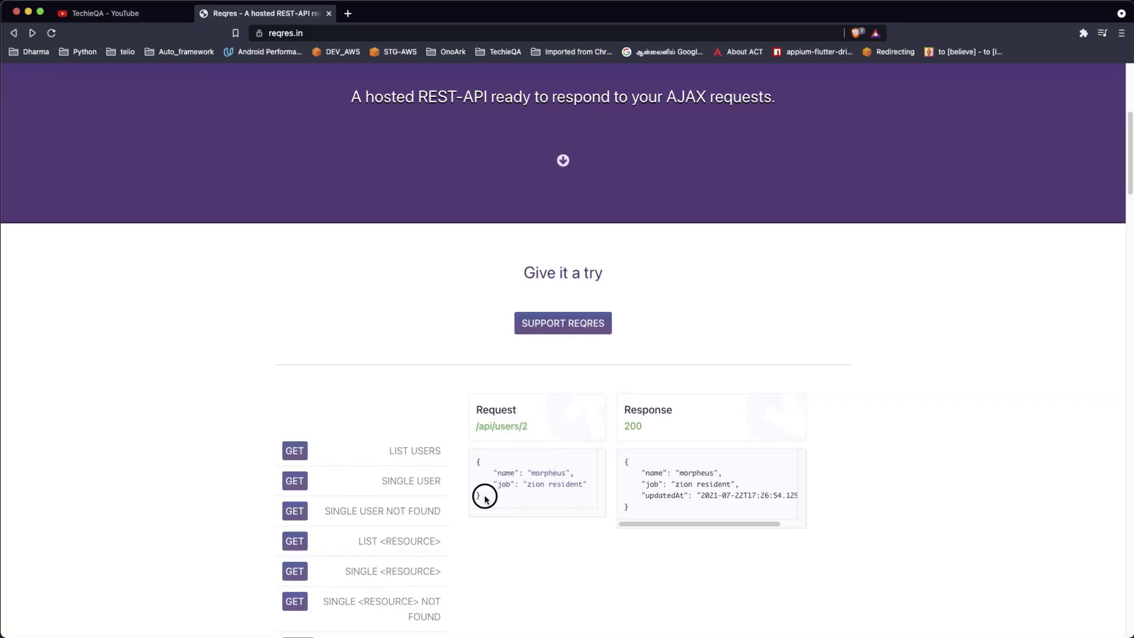
{"action": "left_click_drag", "start_coordinate": [485, 498], "coordinate": [477, 462]}
{"action": "key", "text": "super+c"}
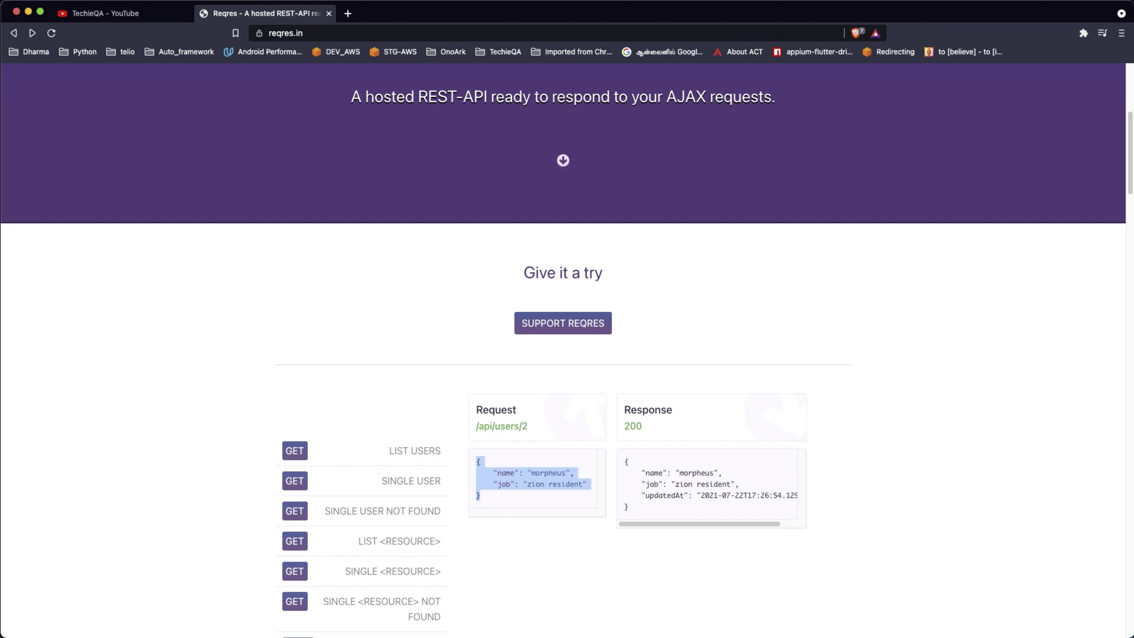
{"action": "key", "text": "super+Tab"}
{"action": "left_click", "coordinate": [484, 241]}
{"action": "key", "text": "super+v"}
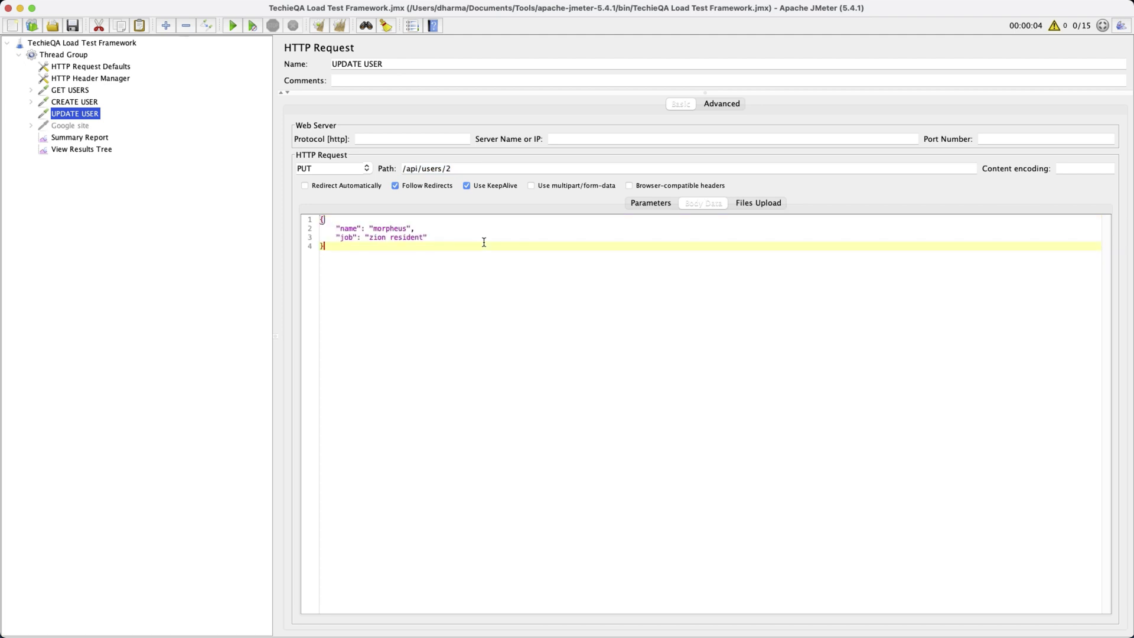
{"action": "double_click", "coordinate": [390, 230]}
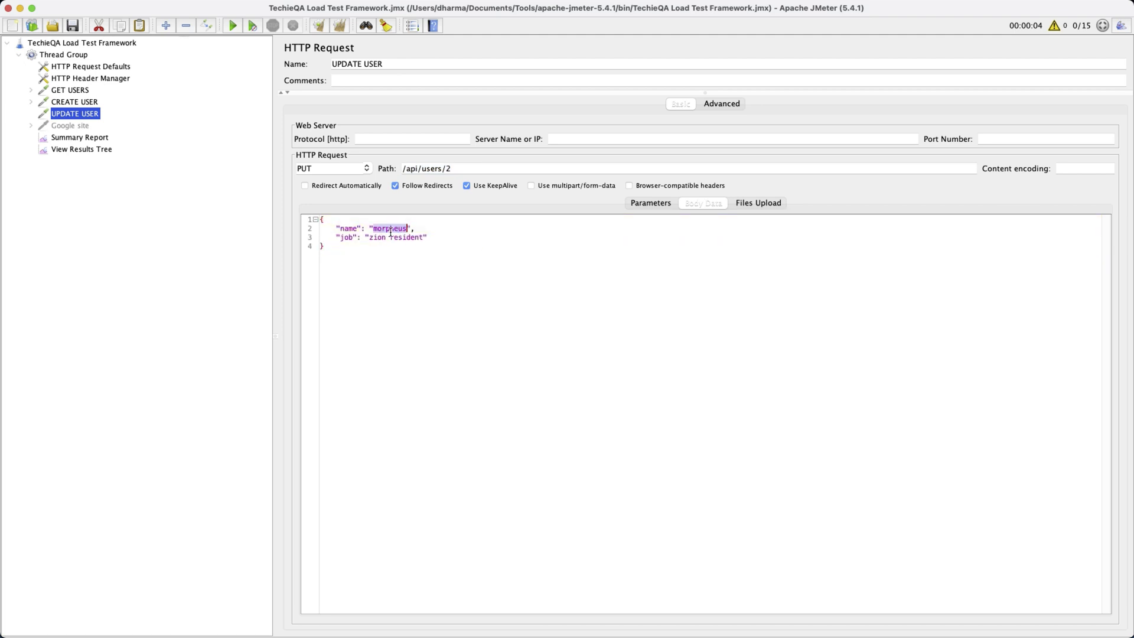
Set the Thread Group to 1 thread with a ramp-up period of 1 second and run the test.
{"action": "left_click", "coordinate": [73, 92]}
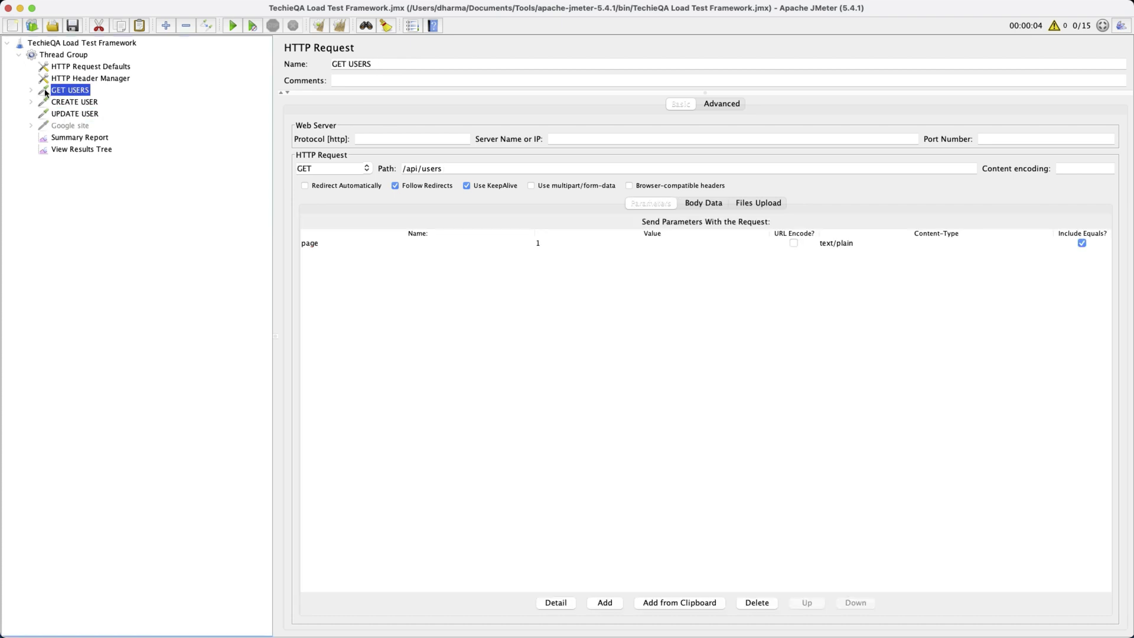
{"action": "left_click", "coordinate": [73, 151]}
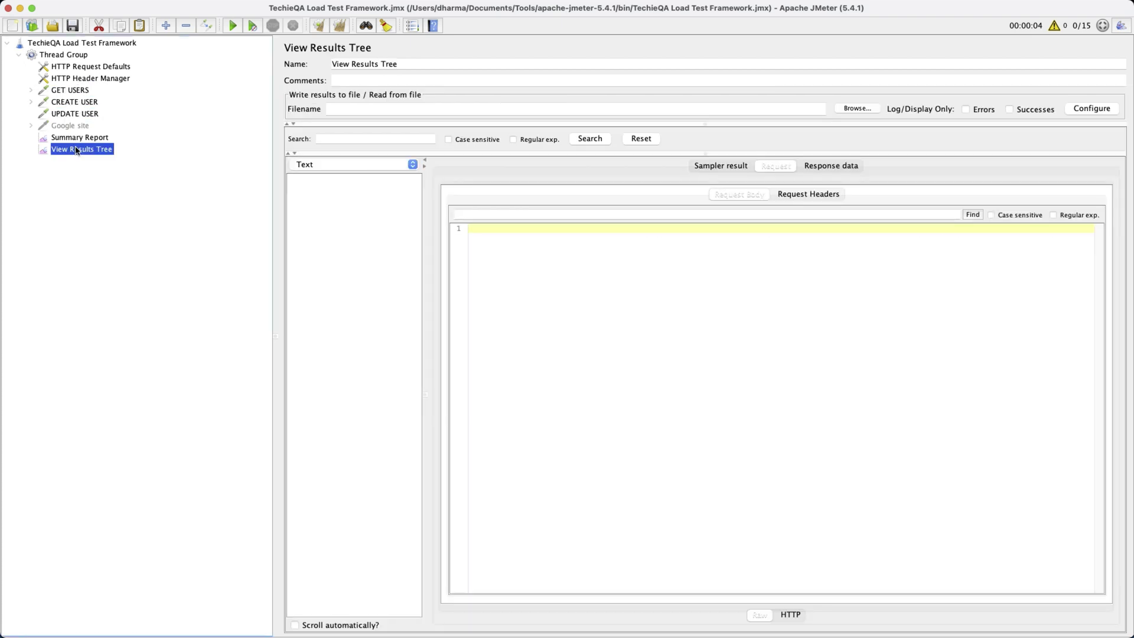
{"action": "left_click", "coordinate": [80, 58]}
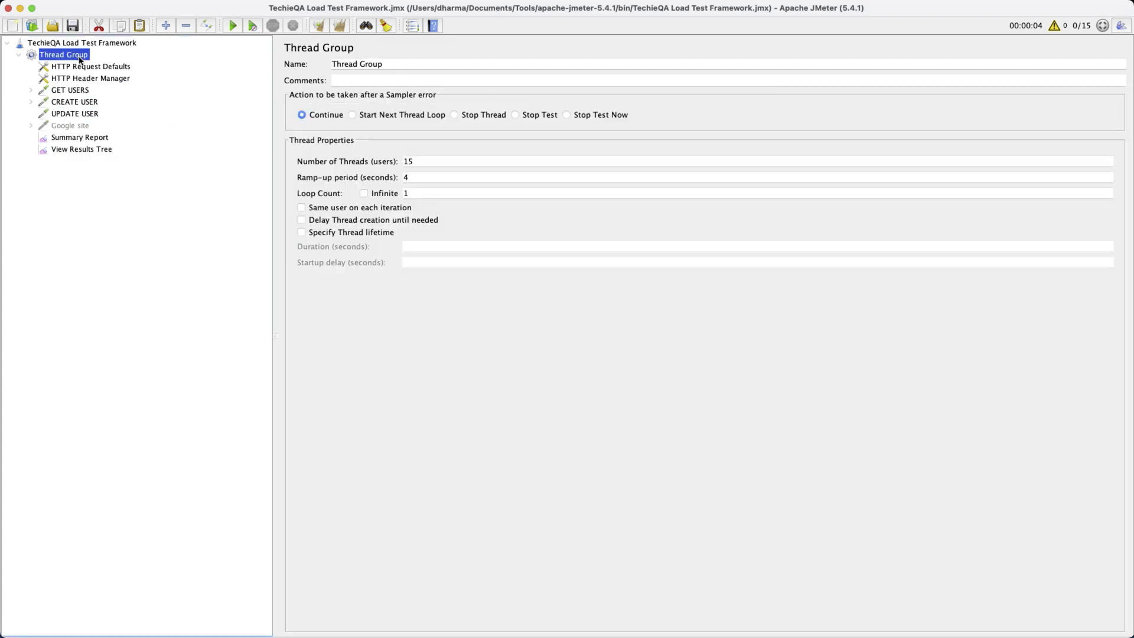
{"action": "double_click", "coordinate": [402, 161]}
{"action": "type", "text": "1"}
{"action": "double_click", "coordinate": [413, 176]}
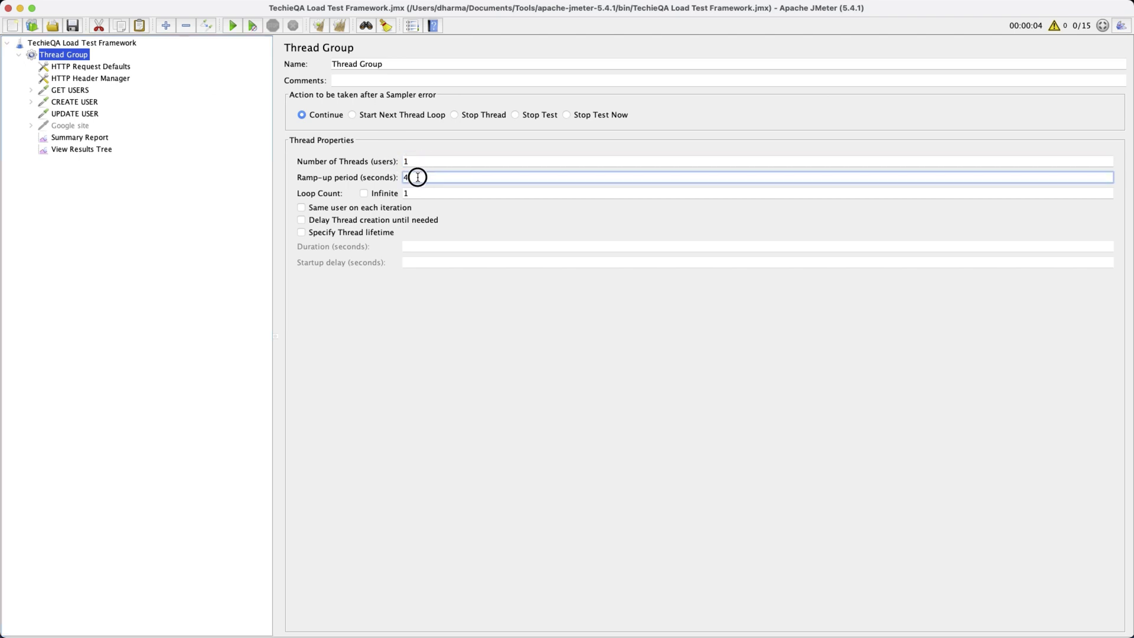
{"action": "type", "text": "1"}
{"action": "left_click", "coordinate": [235, 31]}
Check the Summary Report, and inspect the GET USERS request headers and response body in View Results Tree.
{"action": "left_click", "coordinate": [75, 140]}
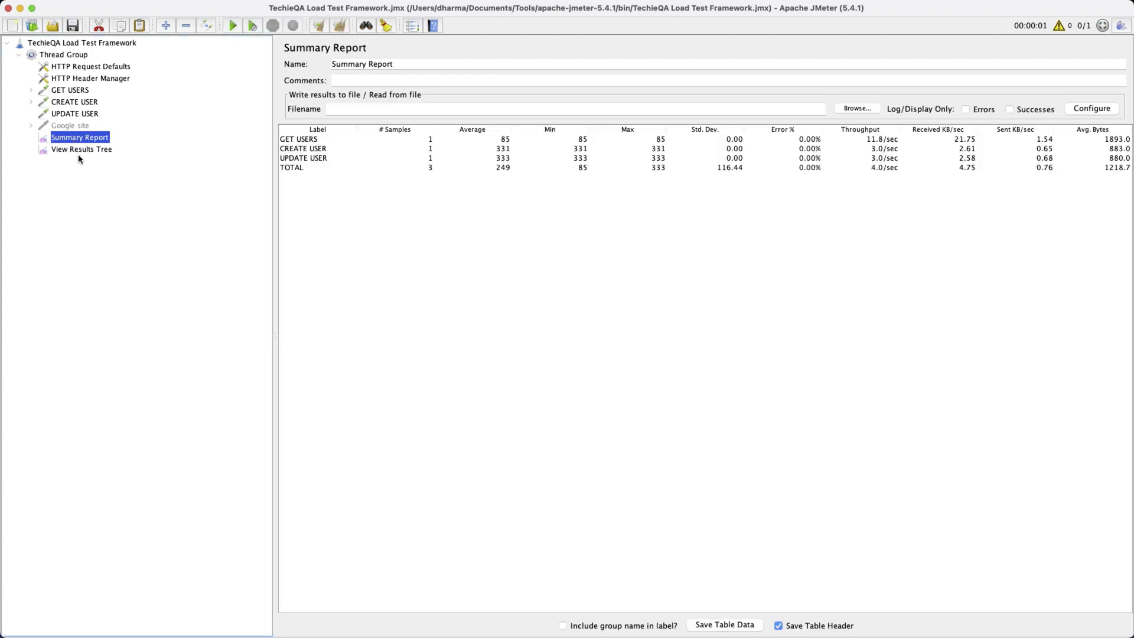
{"action": "left_click", "coordinate": [82, 149]}
{"action": "left_click", "coordinate": [331, 181]}
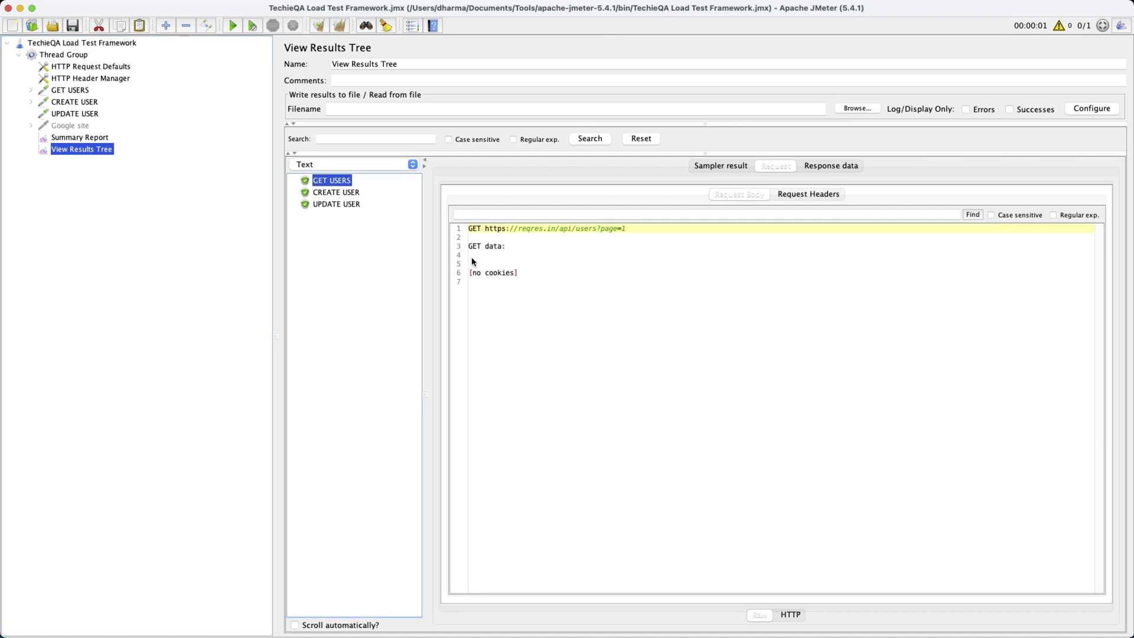
{"action": "left_click", "coordinate": [795, 197]}
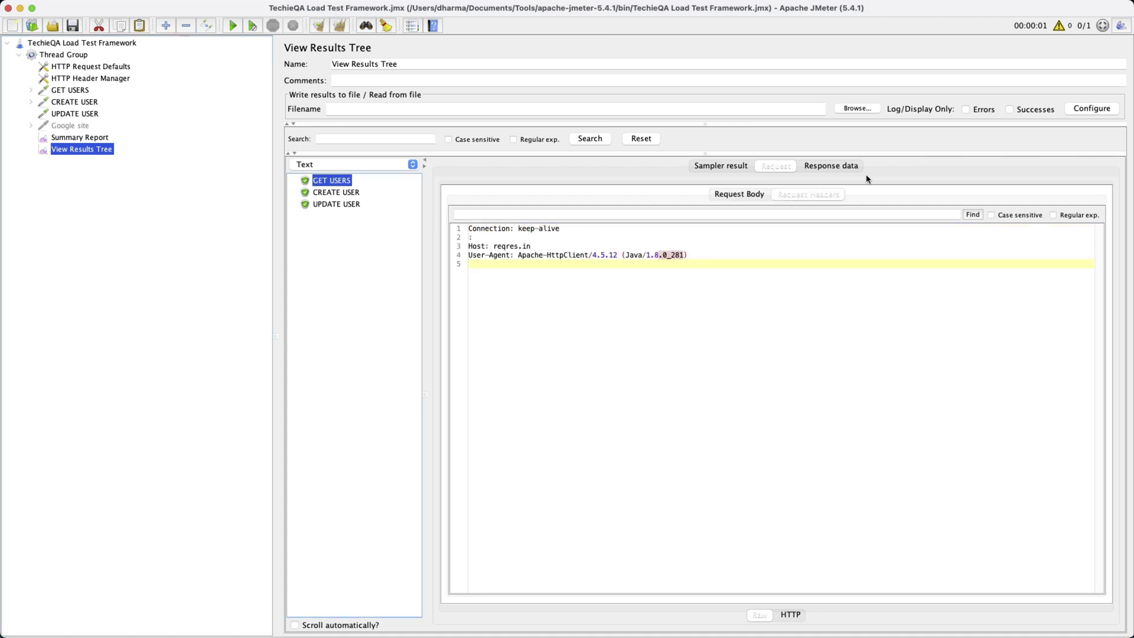
{"action": "left_click", "coordinate": [845, 167]}
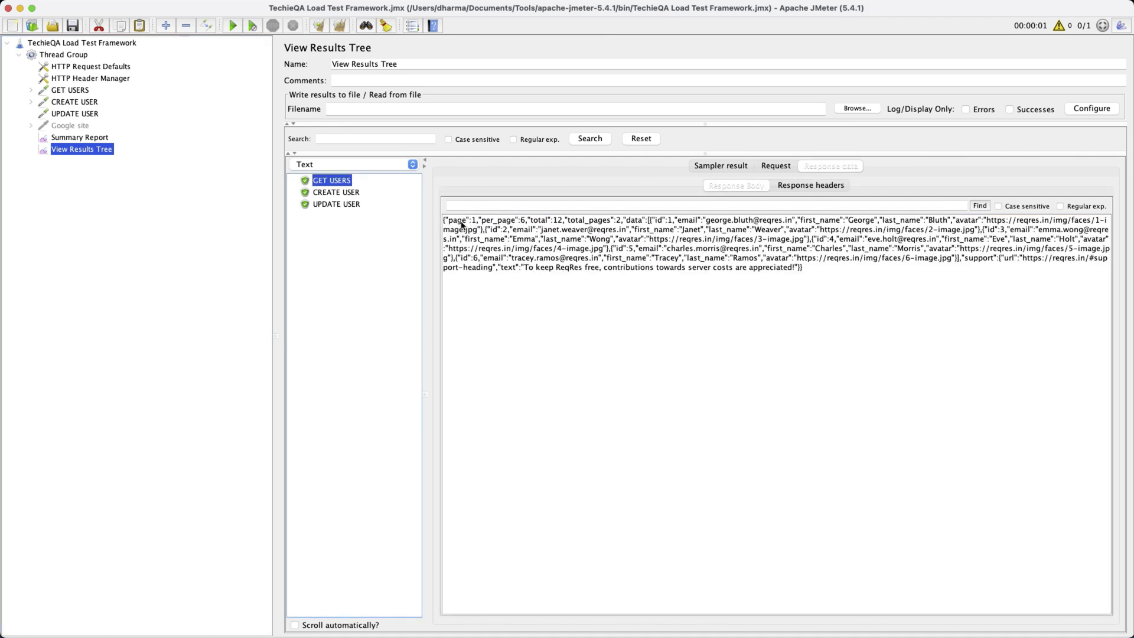
Display the GET USERS result with the JSON Path Tester and enlarge the response area.
{"action": "left_click", "coordinate": [408, 171]}
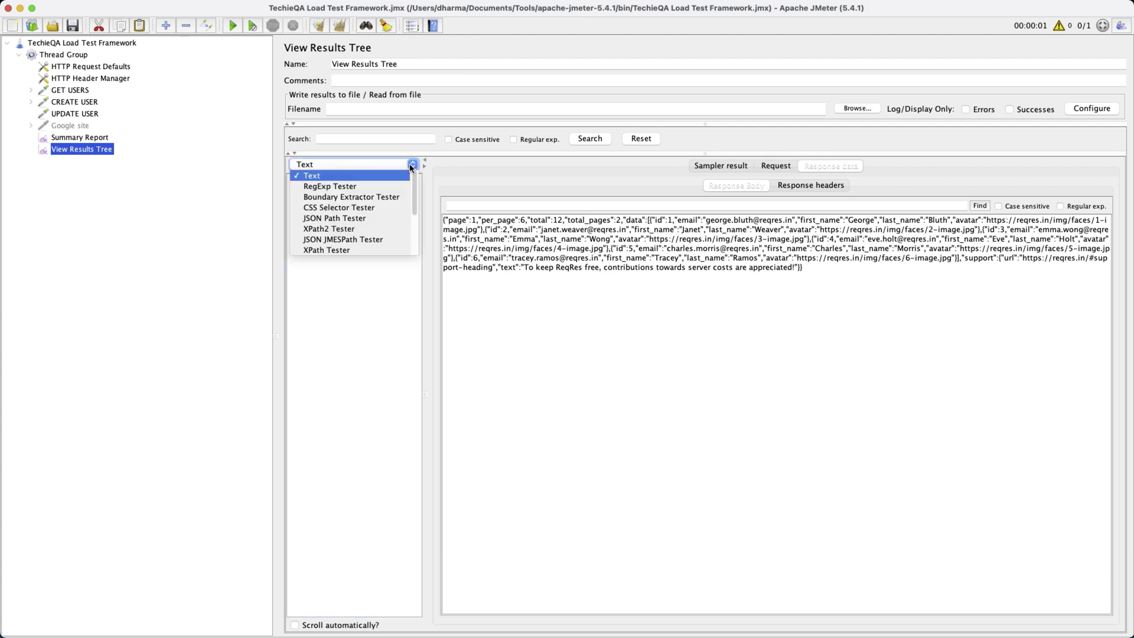
{"action": "left_click", "coordinate": [363, 222]}
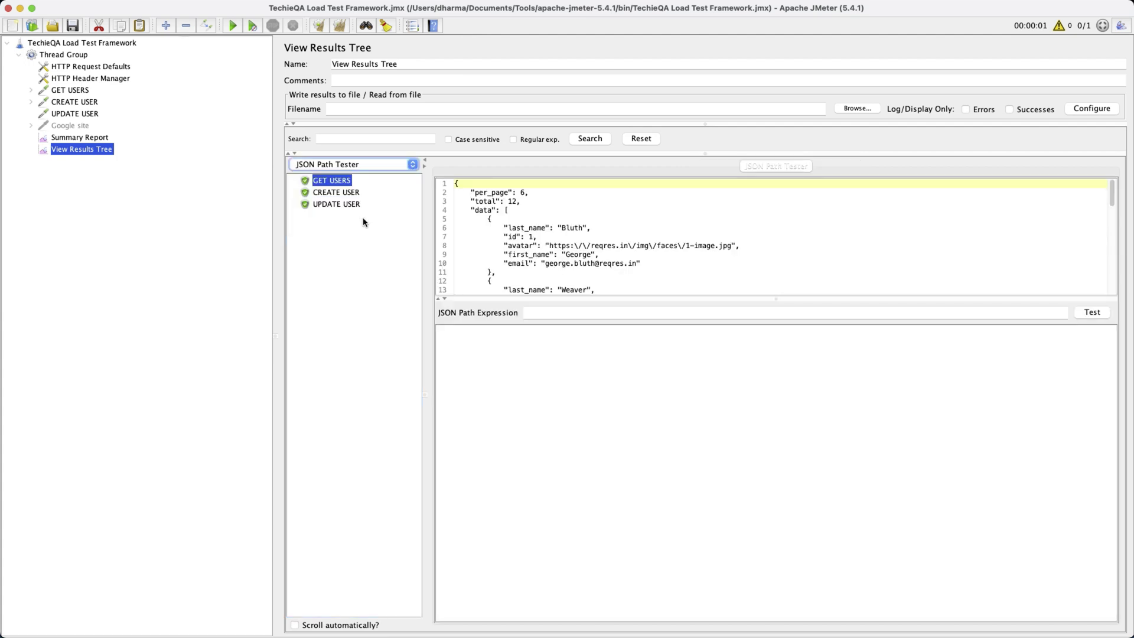
{"action": "left_click_drag", "start_coordinate": [654, 300], "coordinate": [653, 381]}
Read through the formatted GET USERS JSON, focusing on the id and first_name fields of the listed users.
{"action": "scroll", "coordinate": [580, 271], "scroll_direction": "down", "scroll_amount": 10}
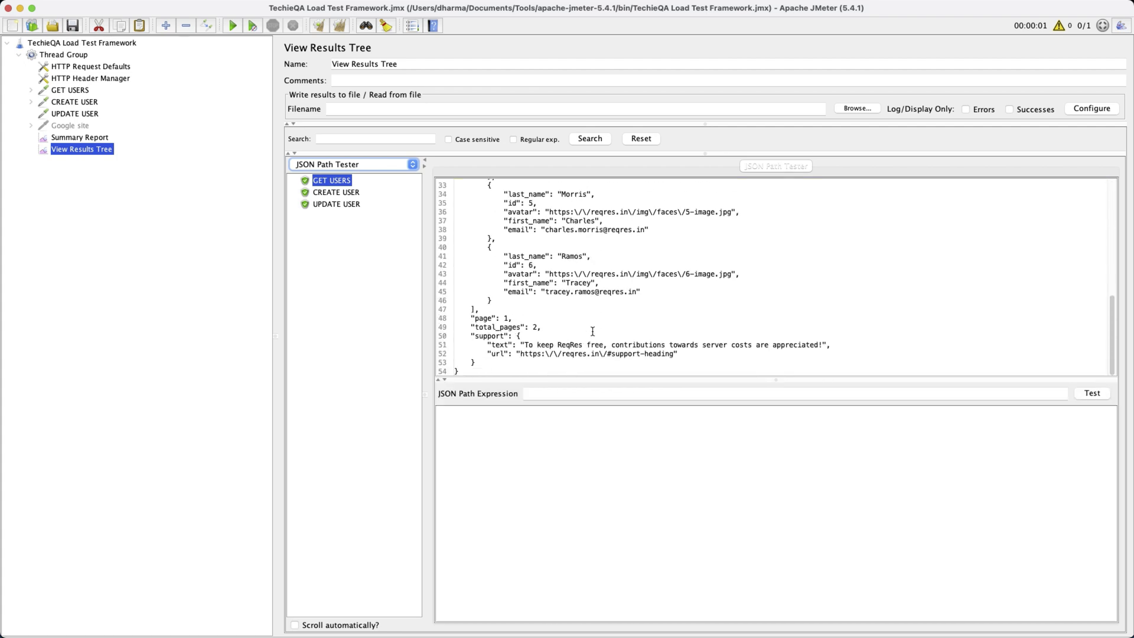
{"action": "scroll", "coordinate": [532, 254], "scroll_direction": "up", "scroll_amount": 10}
{"action": "left_click_drag", "start_coordinate": [456, 187], "coordinate": [533, 345]}
{"action": "left_click", "coordinate": [647, 297]}
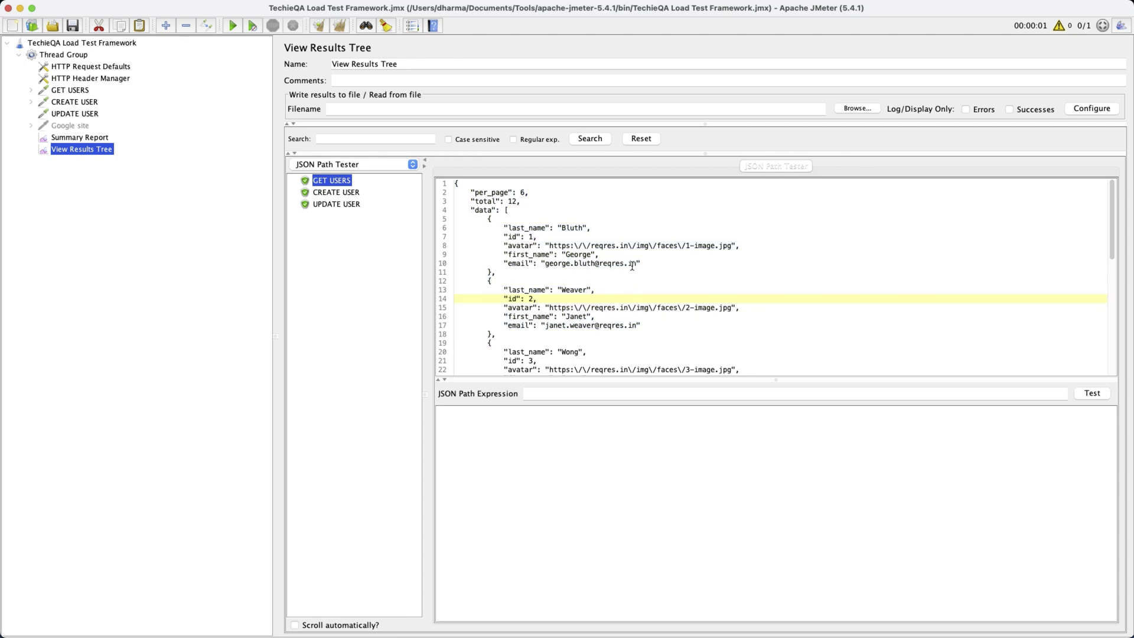
{"action": "double_click", "coordinate": [578, 255]}
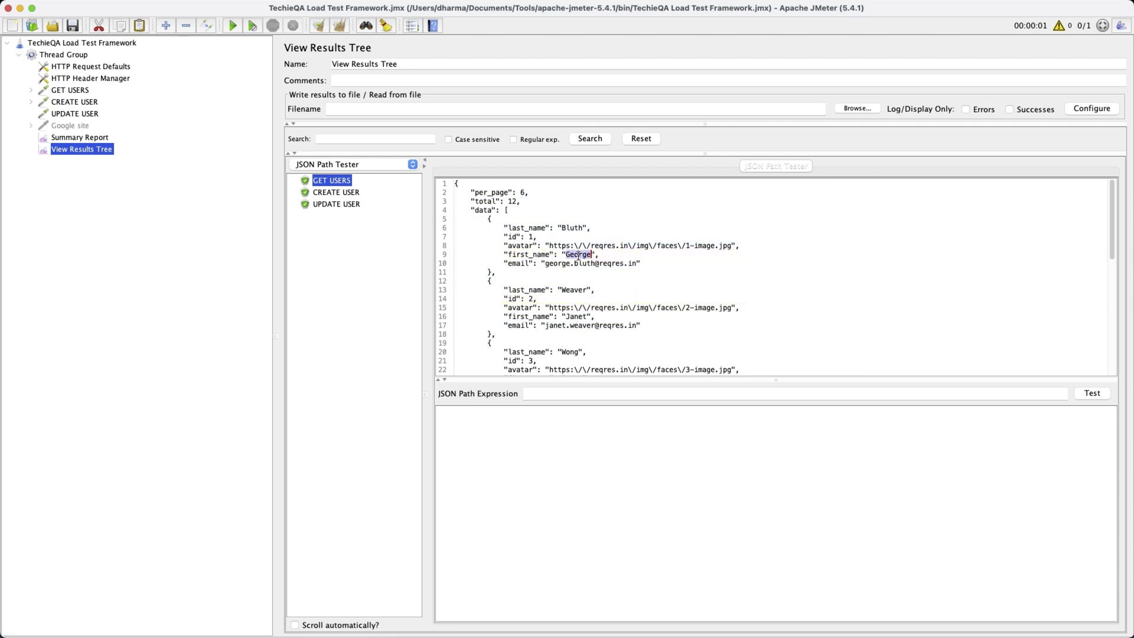
Compare the second user's first_name in the GET USERS response with the name in the UPDATE USER body, and review the other requests.
{"action": "scroll", "coordinate": [581, 322], "scroll_direction": "down", "scroll_amount": 1}
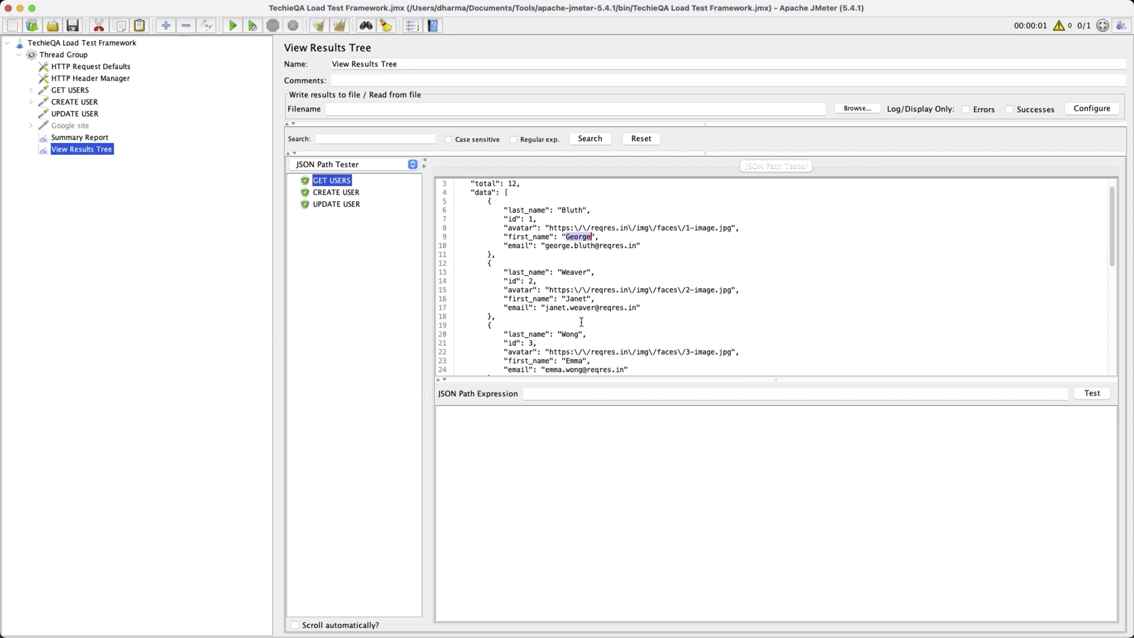
{"action": "double_click", "coordinate": [554, 295]}
{"action": "double_click", "coordinate": [529, 299]}
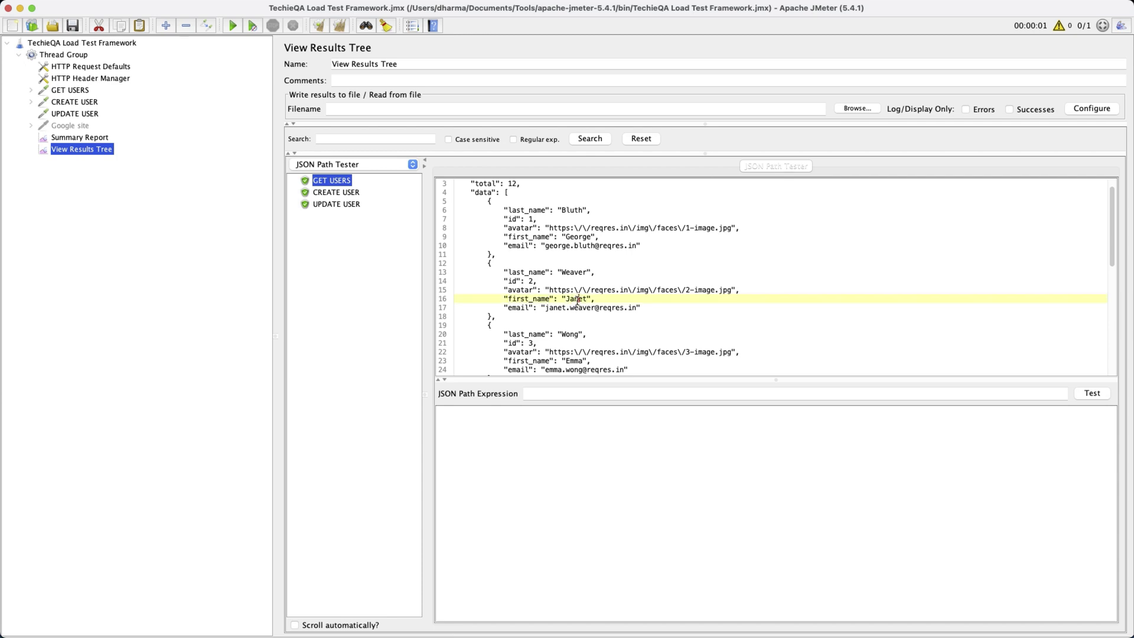
{"action": "left_click", "coordinate": [92, 115]}
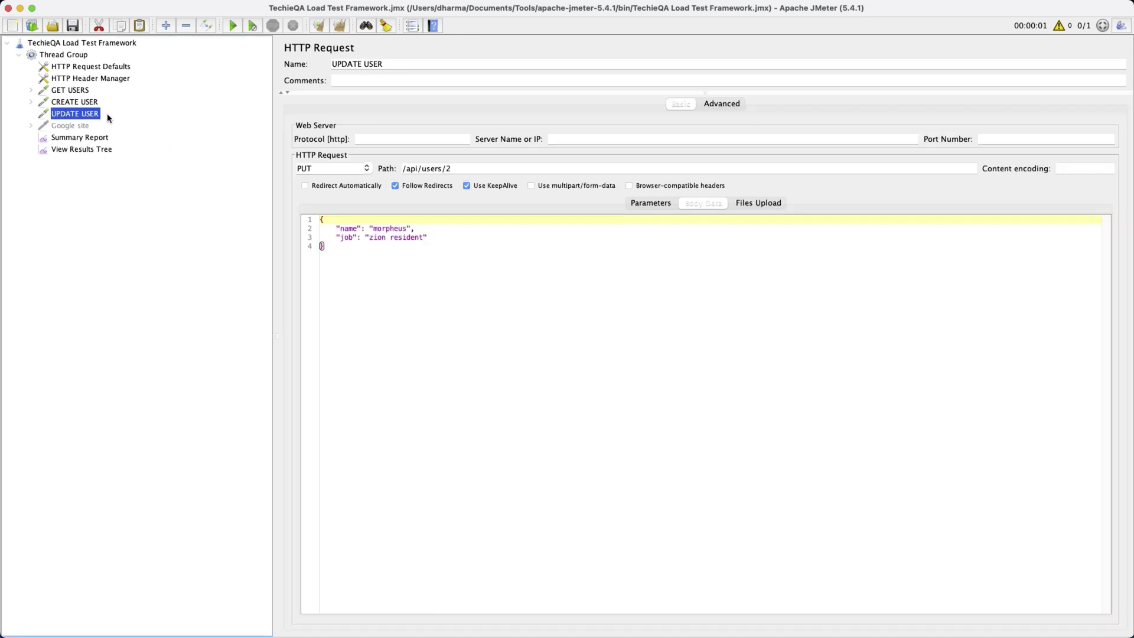
{"action": "double_click", "coordinate": [392, 227]}
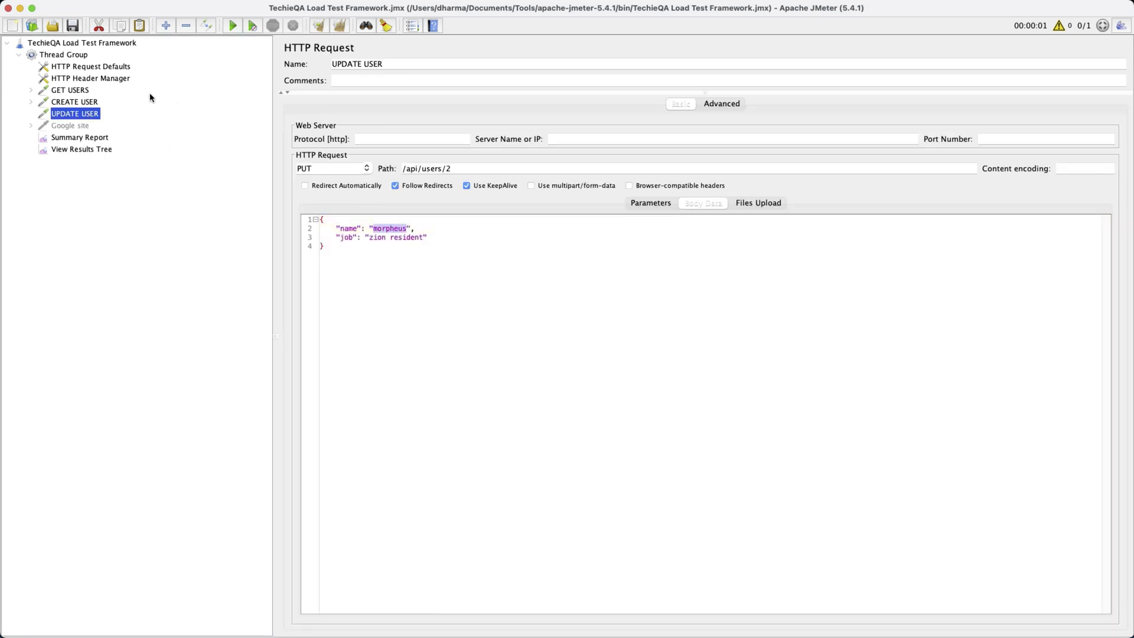
{"action": "left_click", "coordinate": [76, 92]}
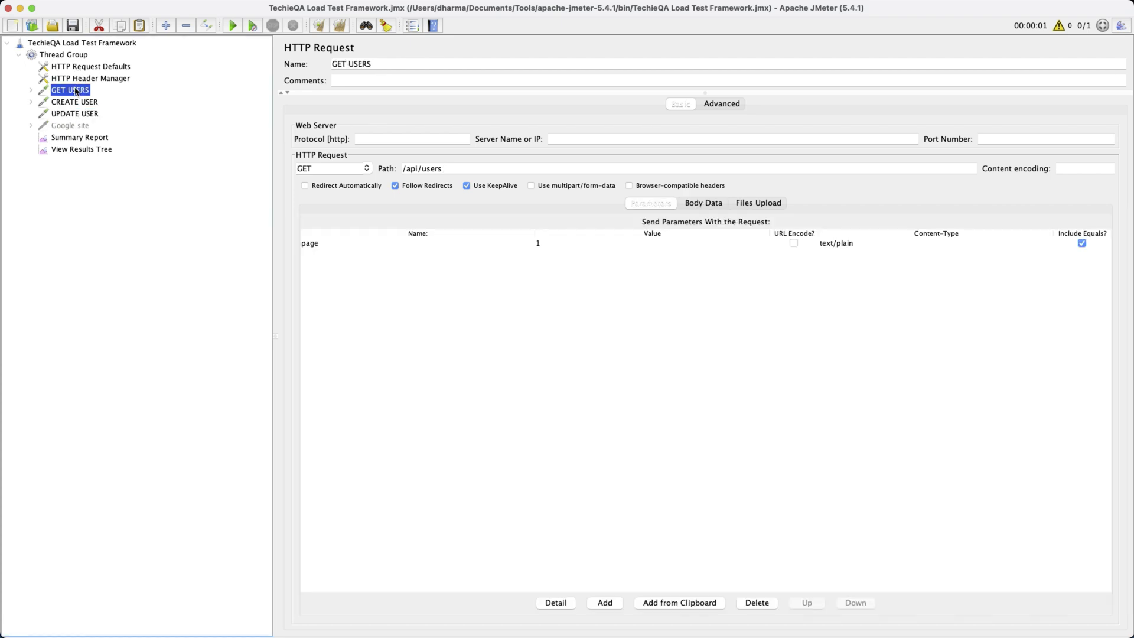
{"action": "left_click", "coordinate": [82, 103]}
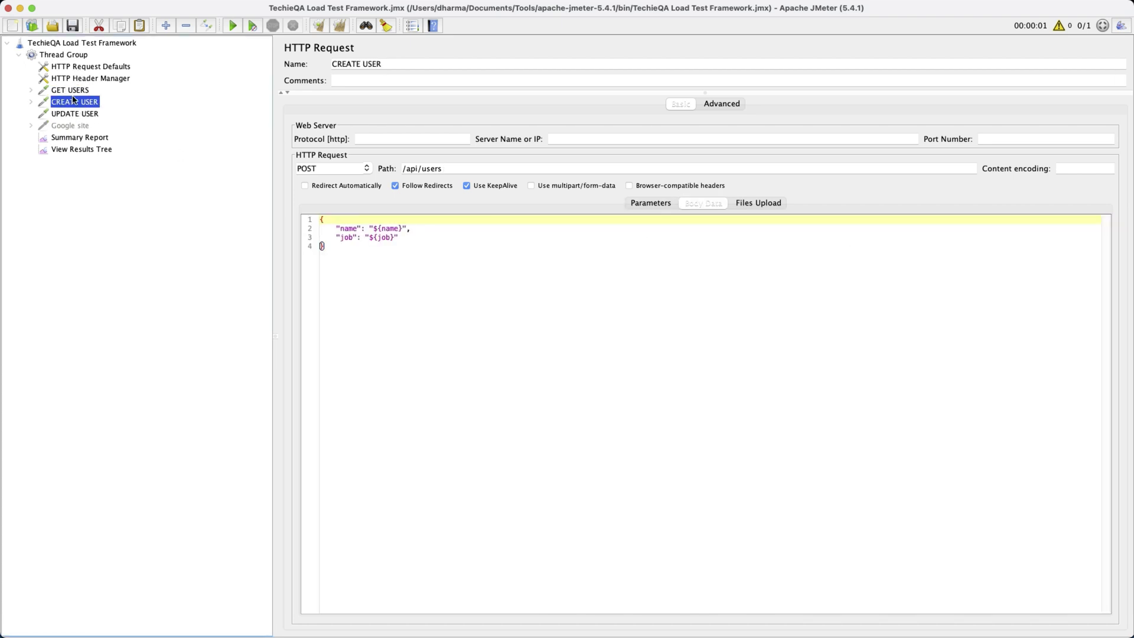
Add a JSON Extractor post-processor under GET USERS and name its created variable fname.
{"action": "left_click", "coordinate": [70, 92]}
{"action": "left_click", "coordinate": [31, 91]}
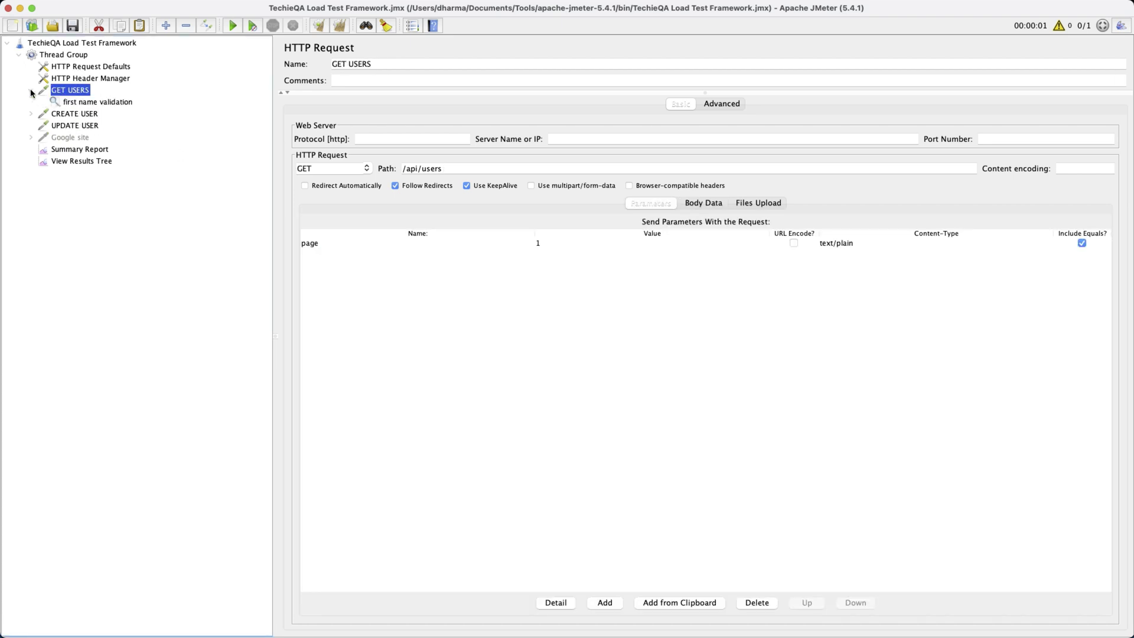
{"action": "right_click", "coordinate": [70, 93]}
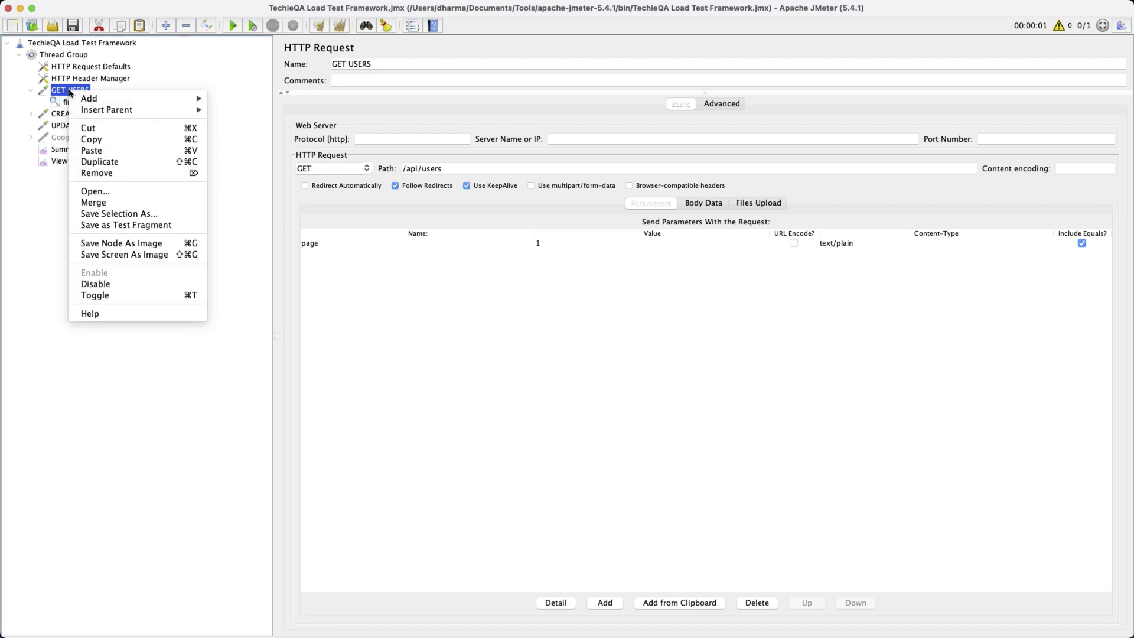
{"action": "mouse_move", "coordinate": [95, 98]}
{"action": "mouse_move", "coordinate": [255, 105]}
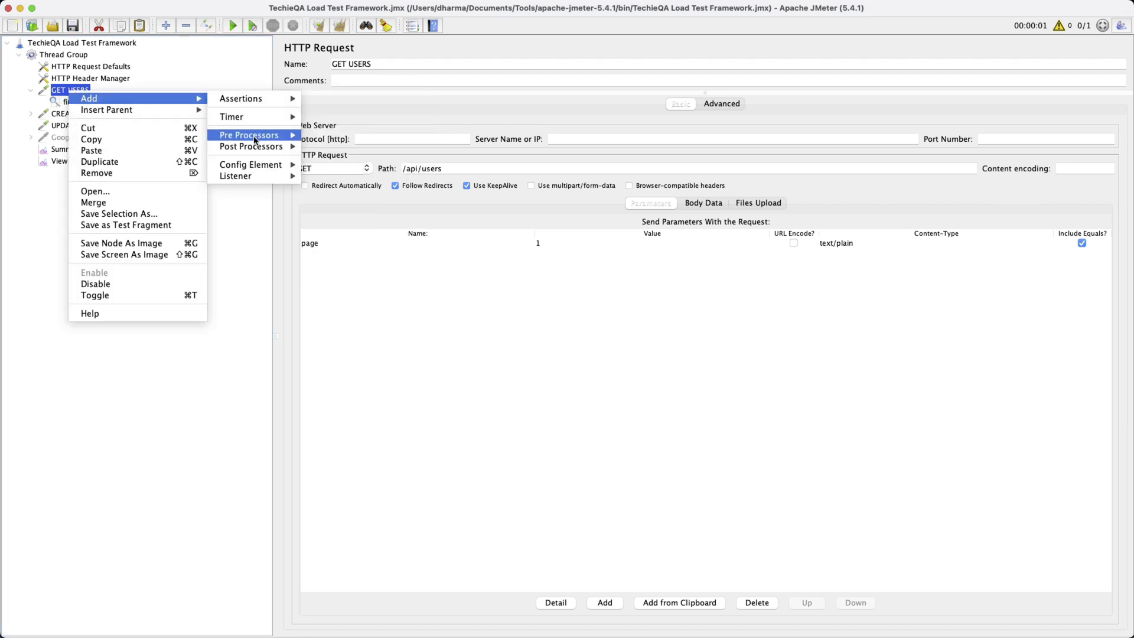
{"action": "mouse_move", "coordinate": [257, 148]}
{"action": "left_click", "coordinate": [332, 159]}
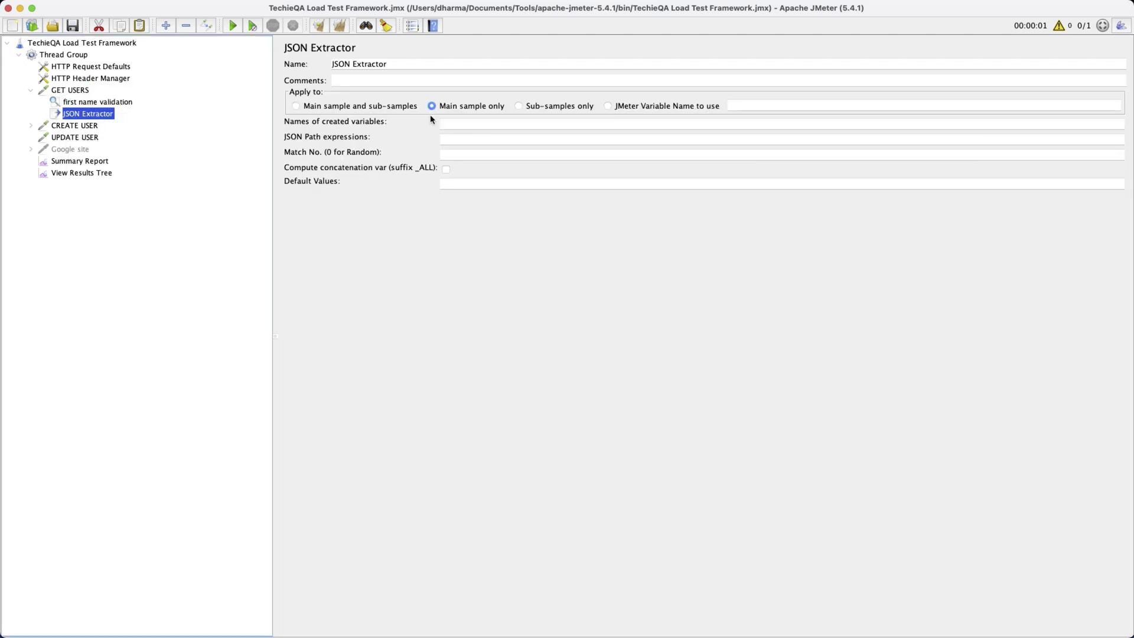
{"action": "left_click", "coordinate": [458, 126]}
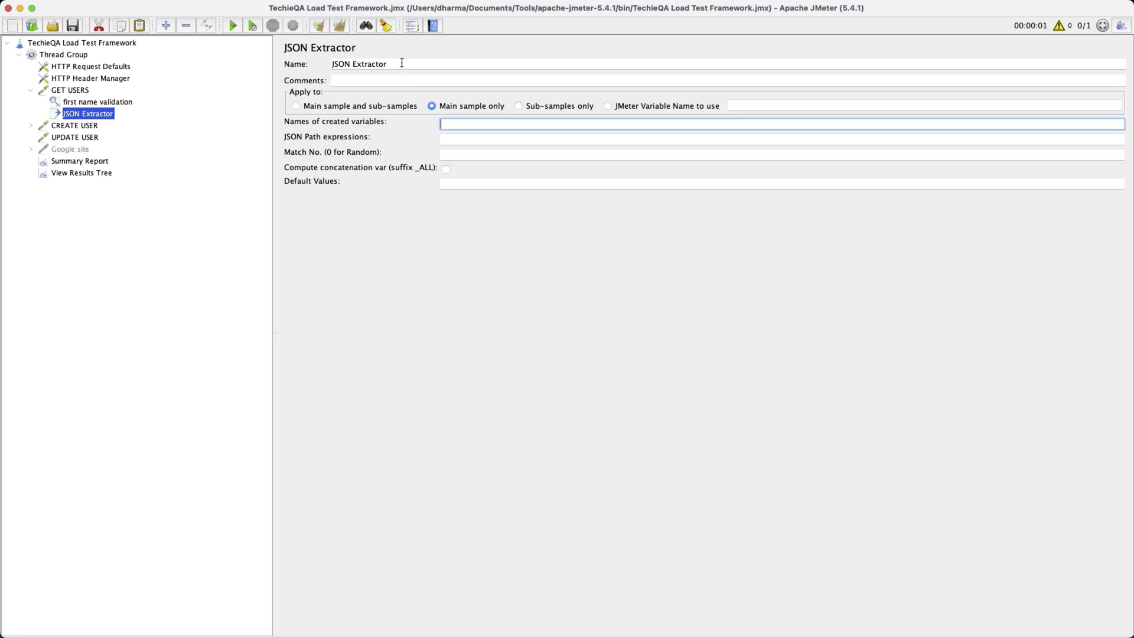
{"action": "left_click", "coordinate": [462, 137]}
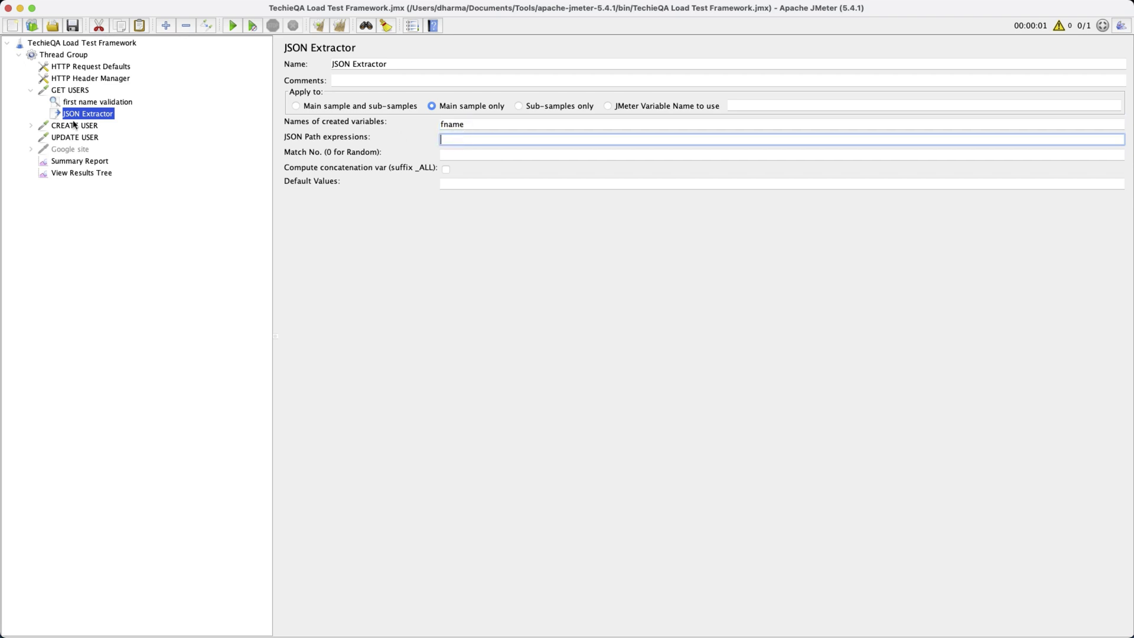
Find the second user's first_name in the GET USERS response and test the JSON Path expression $.data.
{"action": "left_click", "coordinate": [73, 172]}
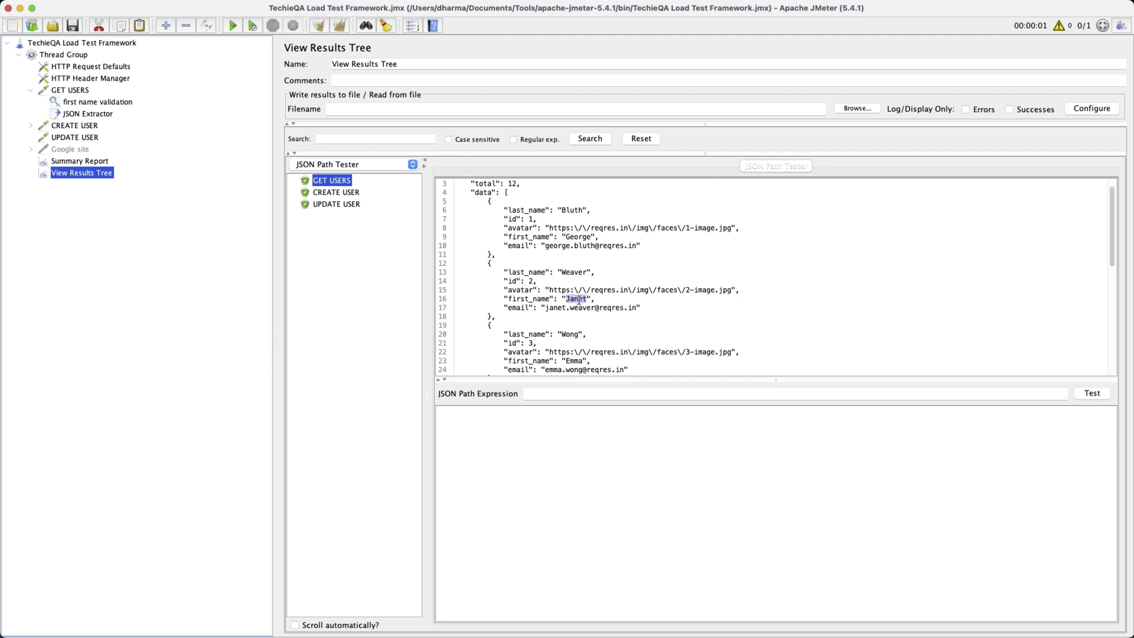
{"action": "double_click", "coordinate": [531, 299]}
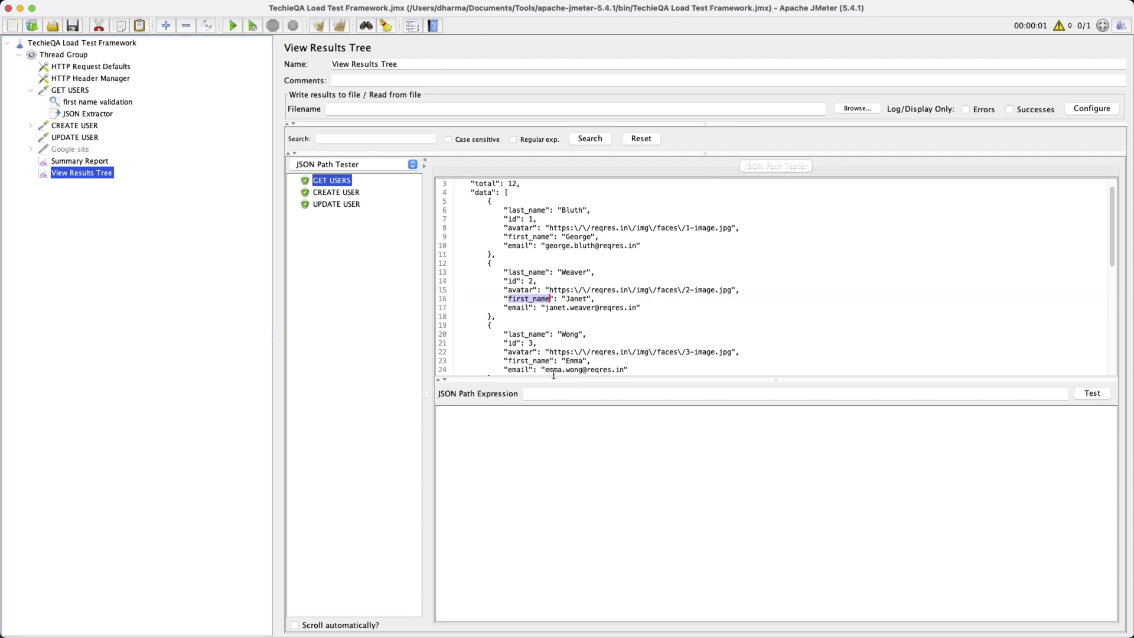
{"action": "left_click", "coordinate": [578, 307]}
{"action": "double_click", "coordinate": [576, 299]}
{"action": "left_click", "coordinate": [553, 395]}
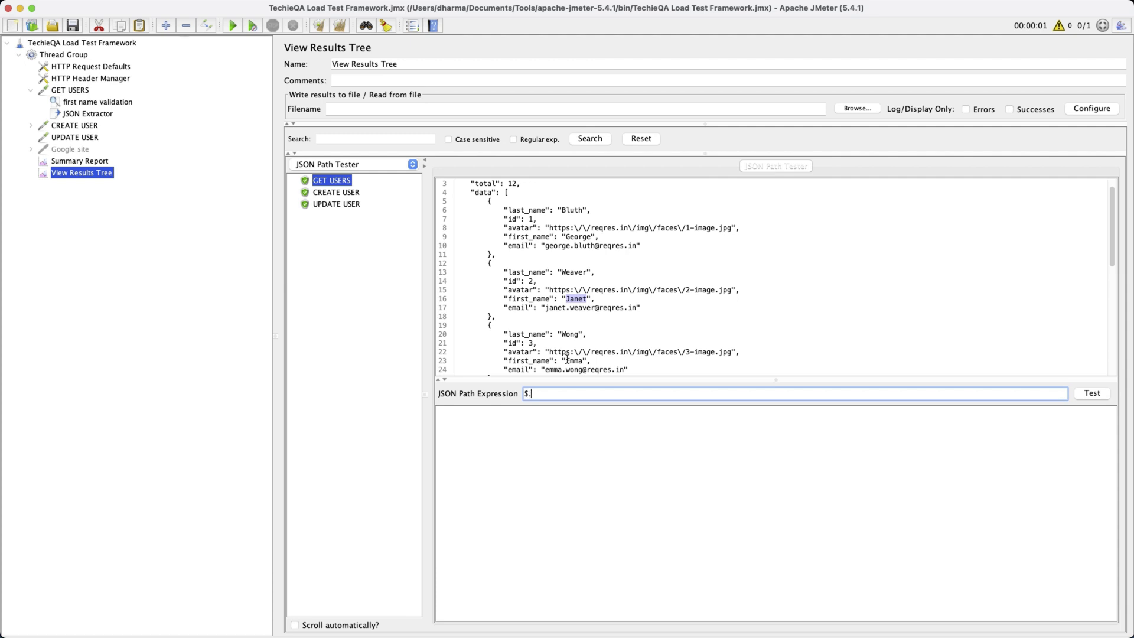
{"action": "left_click", "coordinate": [1092, 393]}
Highlight the second user object, test the expression $.data[1], and check the first_name entry in the result.
{"action": "left_click_drag", "start_coordinate": [512, 192], "coordinate": [538, 335]}
{"action": "left_click_drag", "start_coordinate": [493, 263], "coordinate": [490, 316]}
{"action": "left_click", "coordinate": [567, 399]}
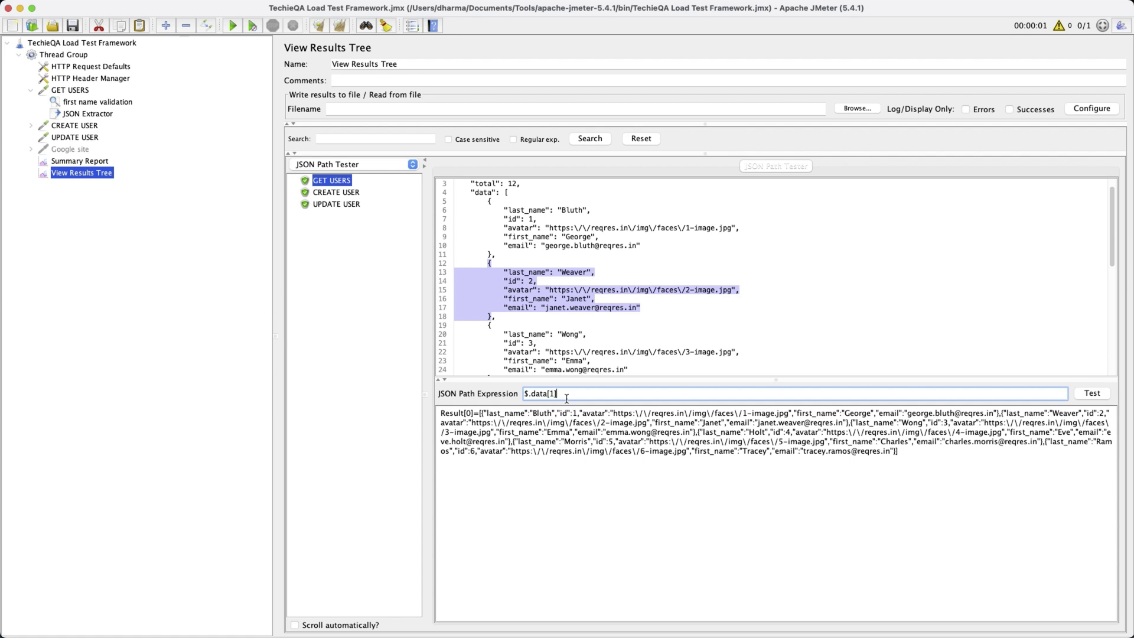
{"action": "left_click", "coordinate": [1107, 392]}
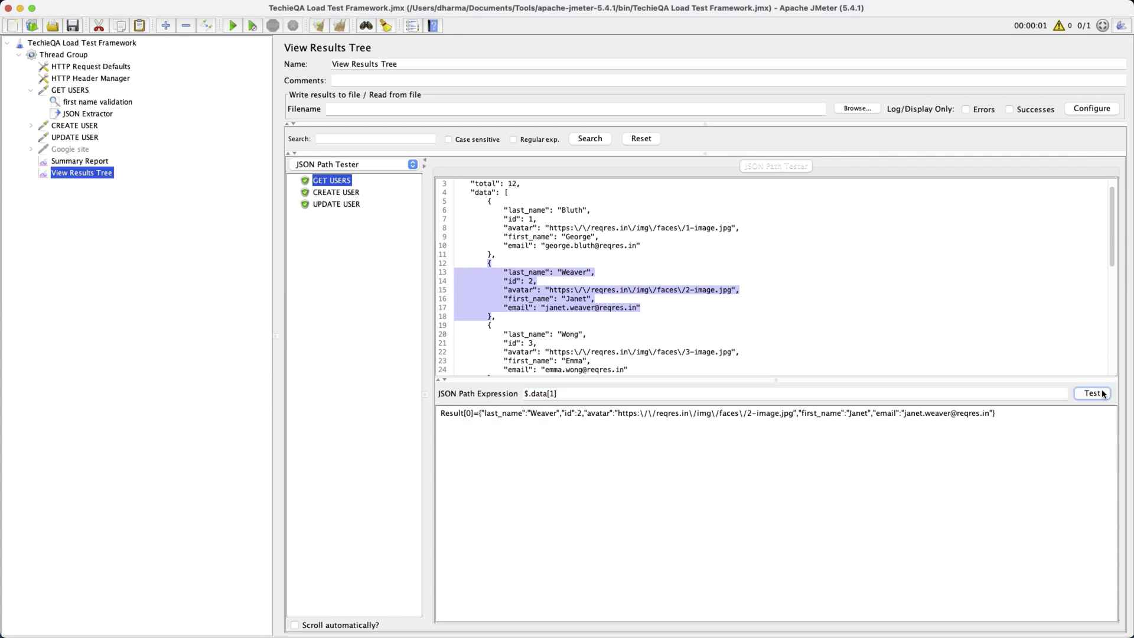
{"action": "double_click", "coordinate": [547, 414]}
{"action": "double_click", "coordinate": [858, 414]}
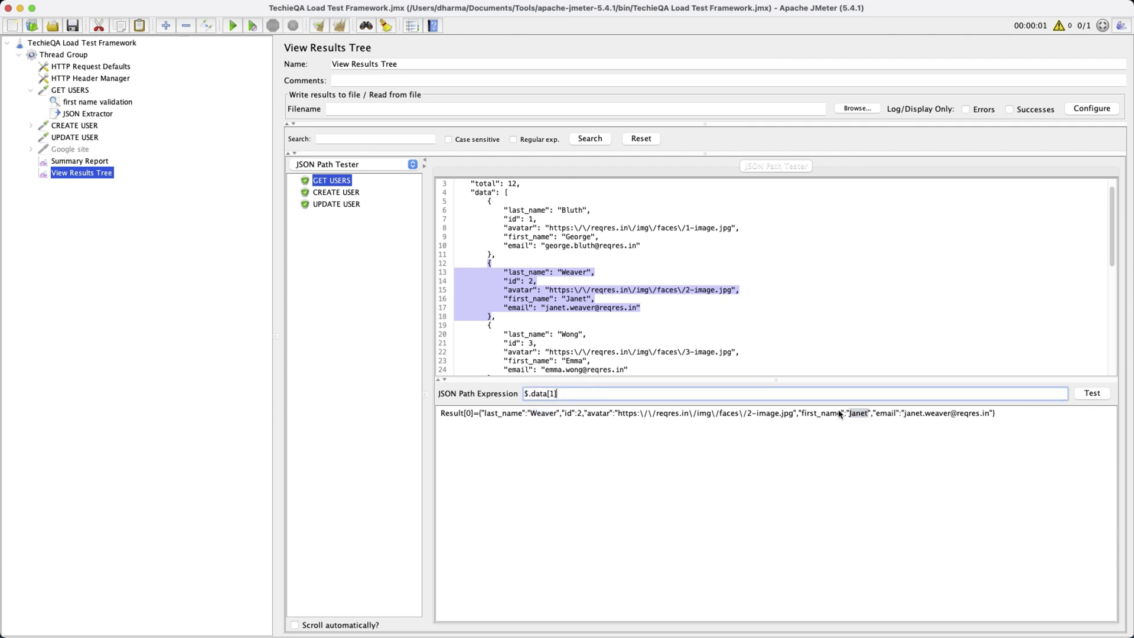
Extend the JSON Path expression to $.data[1].first_name and test it.
{"action": "double_click", "coordinate": [828, 413]}
{"action": "key", "text": "super+c"}
{"action": "left_click", "coordinate": [623, 393]}
{"action": "type", "text": "."}
{"action": "key", "text": "super+v"}
{"action": "left_click", "coordinate": [1093, 393]}
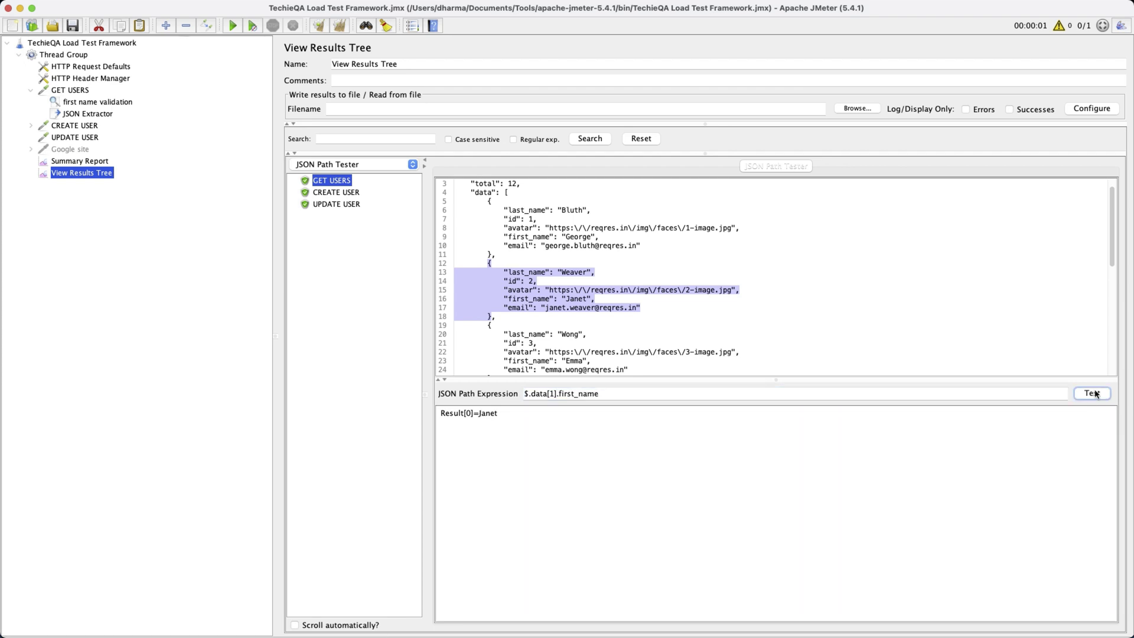
Copy the tested expression $.data[1].first_name and open the JSON Extractor under GET USERS.
{"action": "left_click_drag", "start_coordinate": [612, 394], "coordinate": [514, 390]}
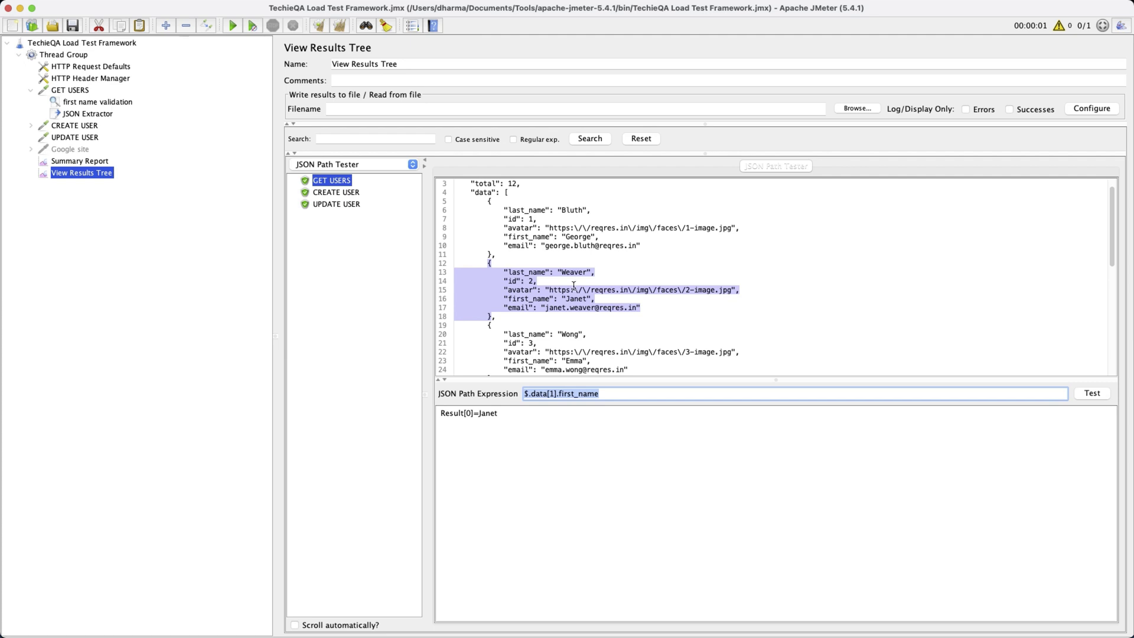
{"action": "left_click", "coordinate": [359, 164]}
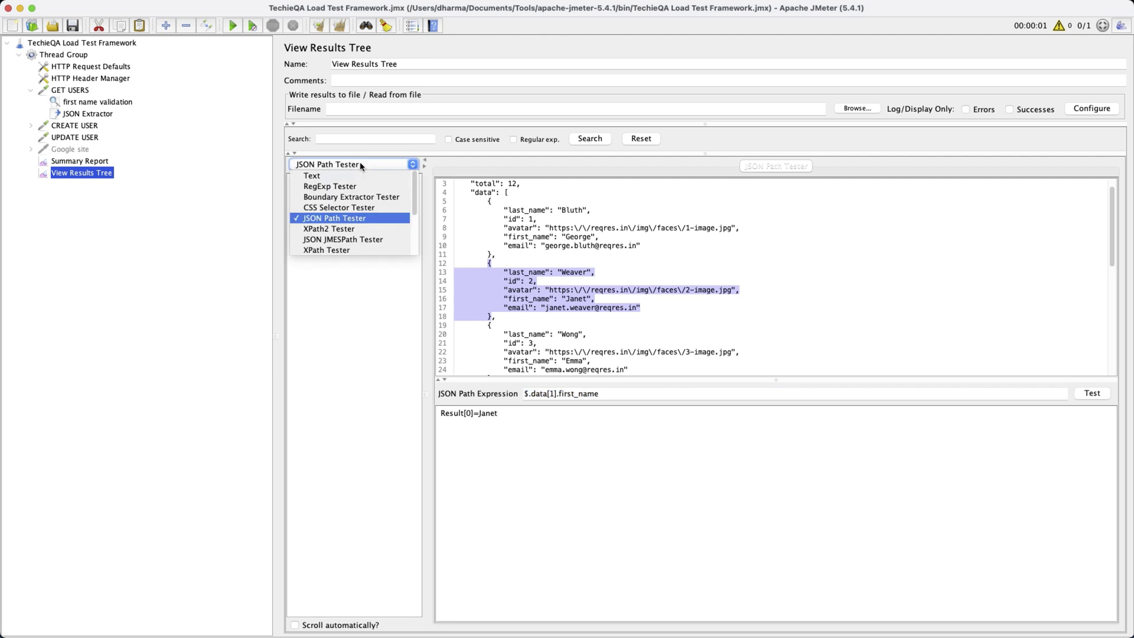
{"action": "left_click", "coordinate": [361, 166]}
{"action": "triple_click", "coordinate": [609, 394]}
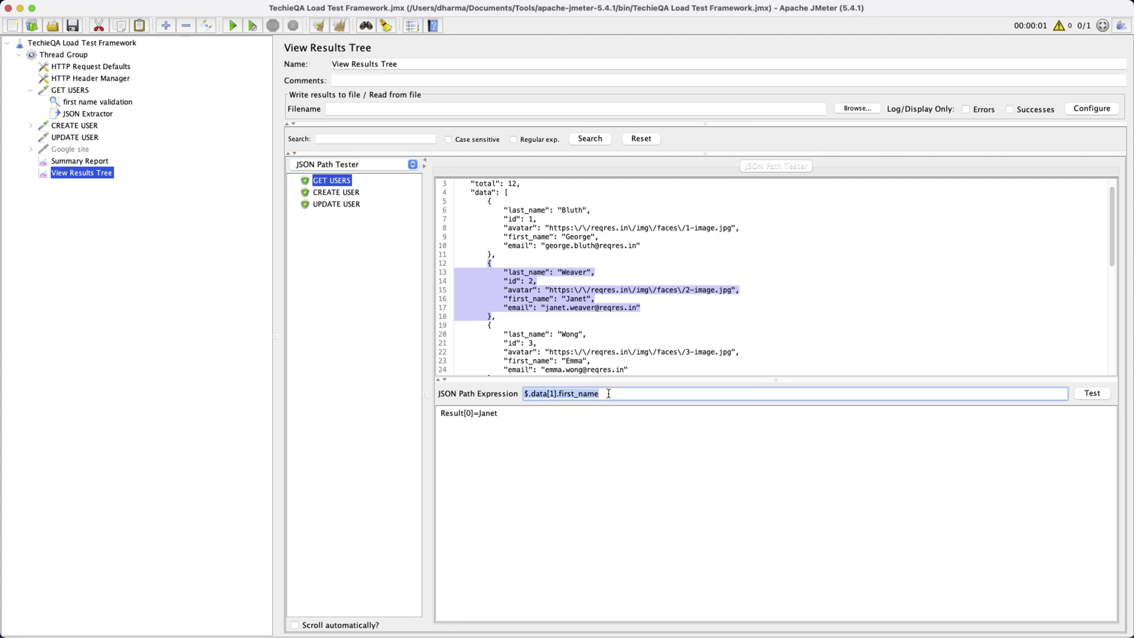
{"action": "left_click", "coordinate": [91, 115]}
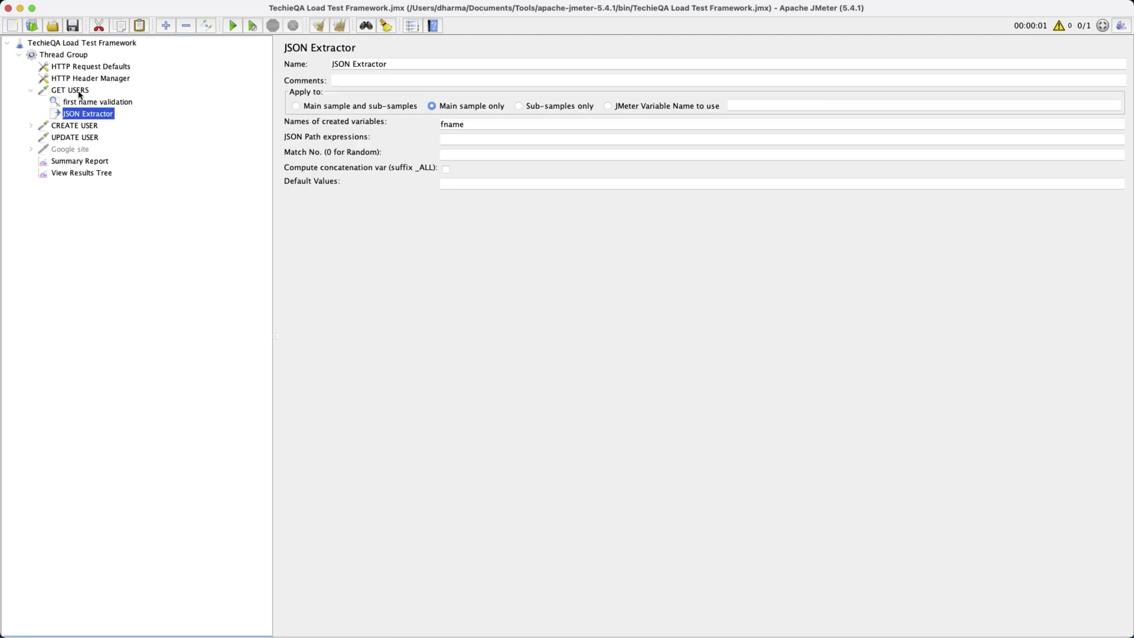
Review the GET USERS response once more in View Results Tree.
{"action": "left_click", "coordinate": [80, 92]}
{"action": "left_click", "coordinate": [84, 174]}
{"action": "left_click", "coordinate": [340, 183]}
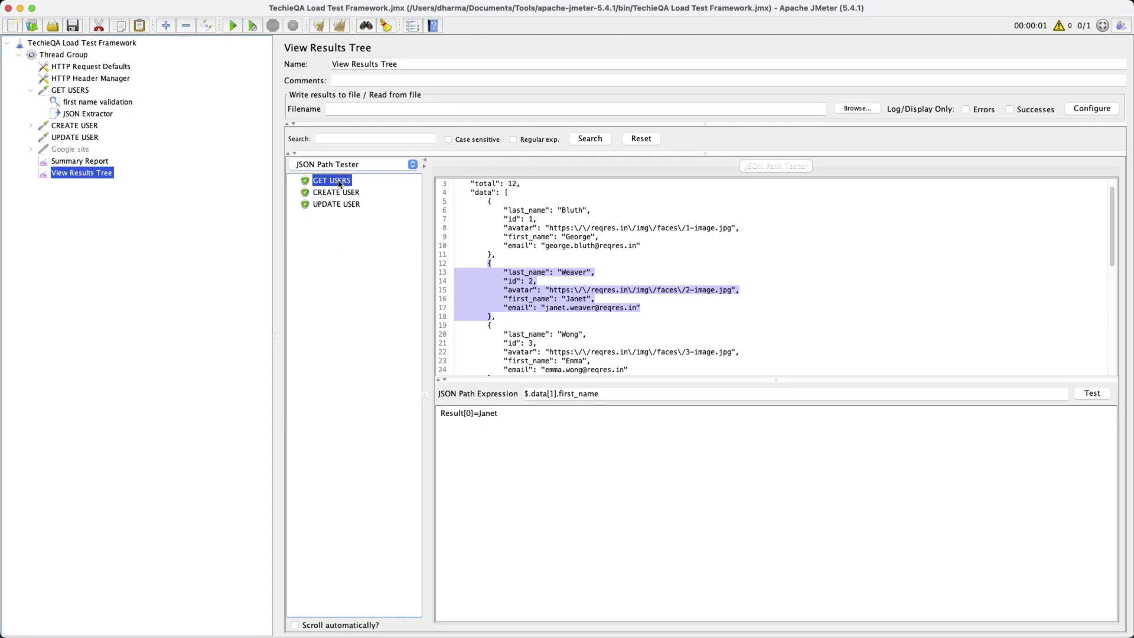
{"action": "scroll", "coordinate": [543, 276], "scroll_direction": "down", "scroll_amount": 10}
{"action": "scroll", "coordinate": [544, 276], "scroll_direction": "up", "scroll_amount": 11}
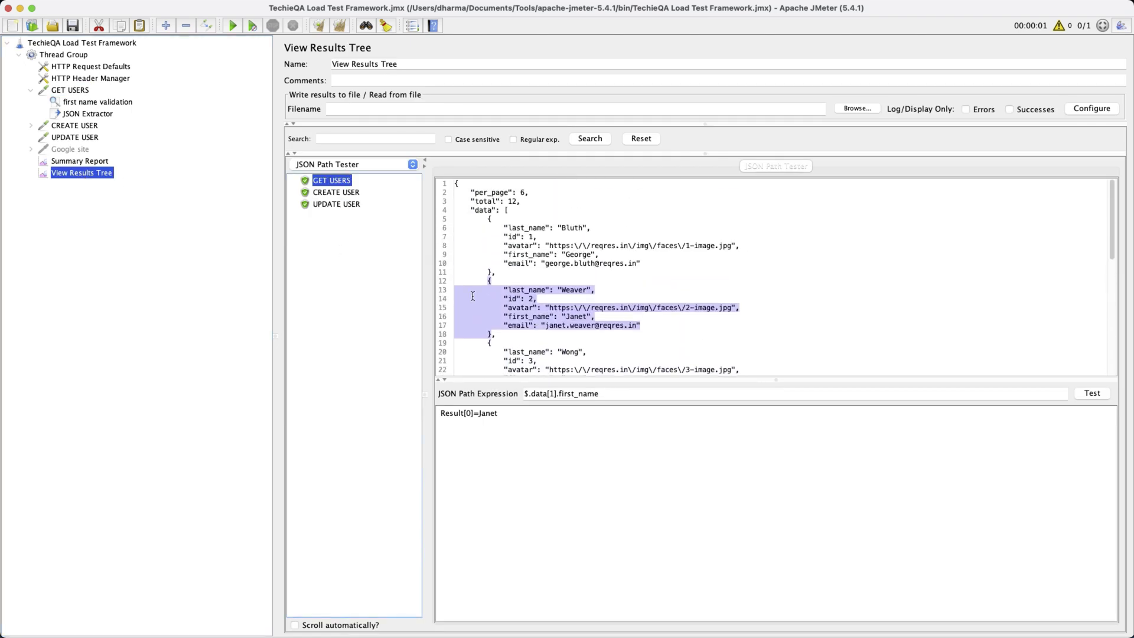
Set the JSON Extractor's JSON Path expression to $.data[1].first_name for the fname variable.
{"action": "left_click", "coordinate": [74, 117]}
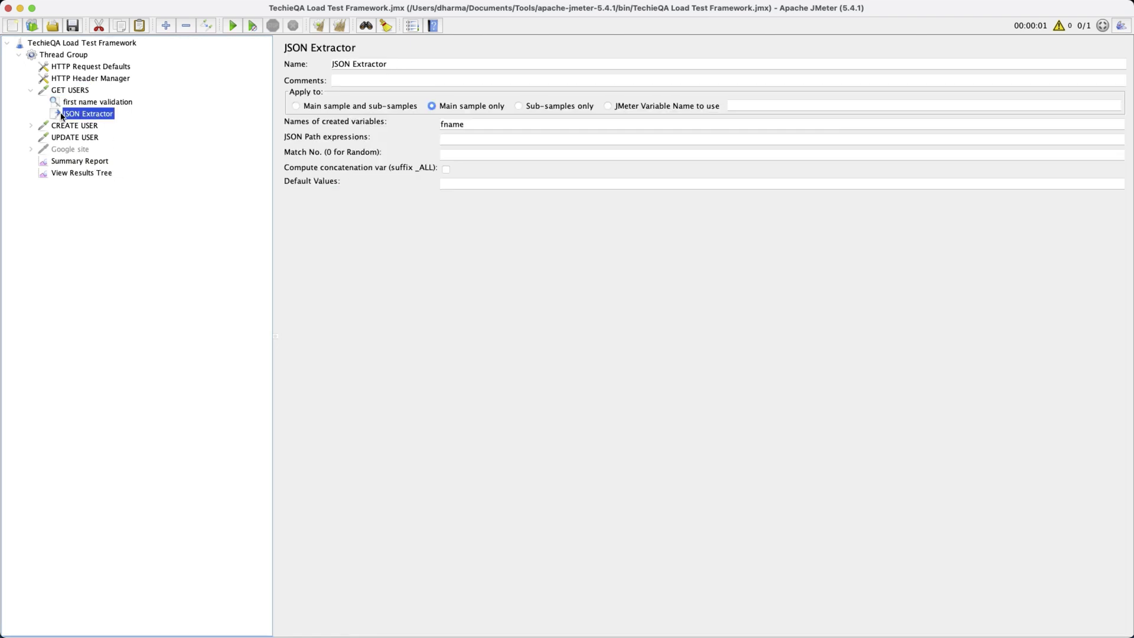
{"action": "right_click", "coordinate": [68, 116]}
{"action": "key", "text": "Escape"}
{"action": "left_click", "coordinate": [464, 143]}
{"action": "type", "text": "$.data[0].first_name"}
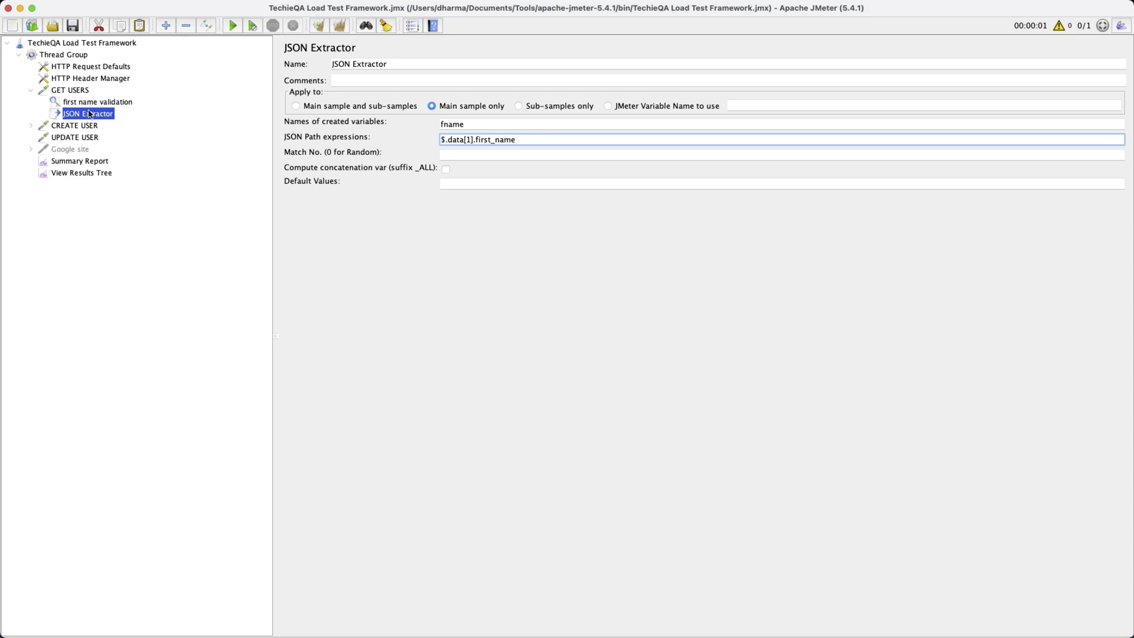
{"action": "left_click_drag", "start_coordinate": [516, 140], "coordinate": [438, 126]}
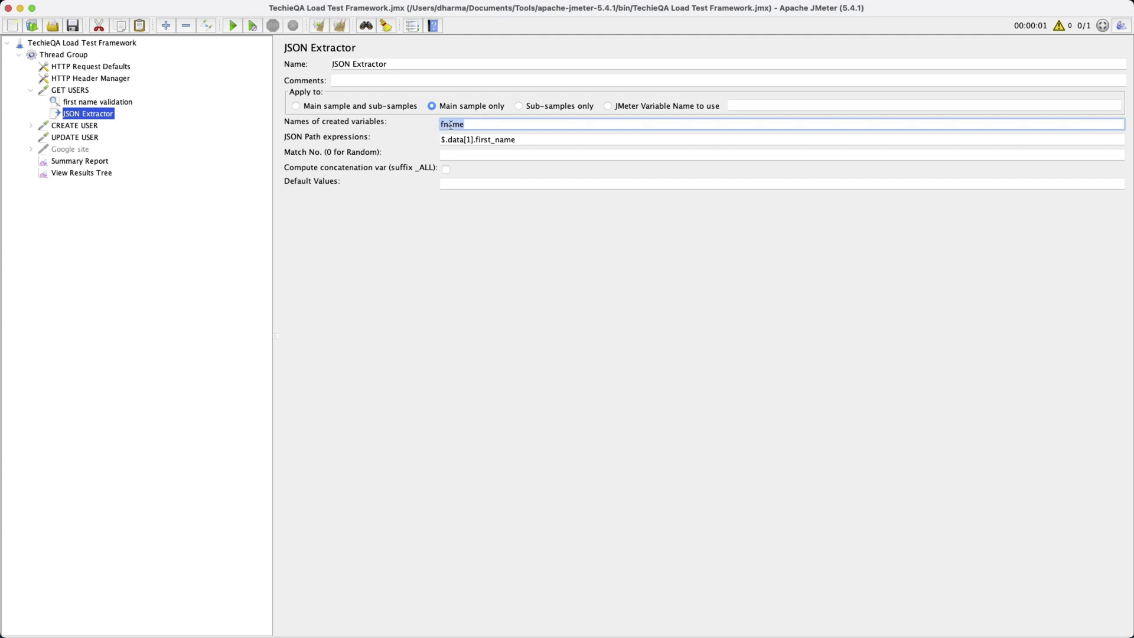
Replace the name value in the UPDATE USER body with the variable ${fname}.
{"action": "left_click", "coordinate": [75, 138]}
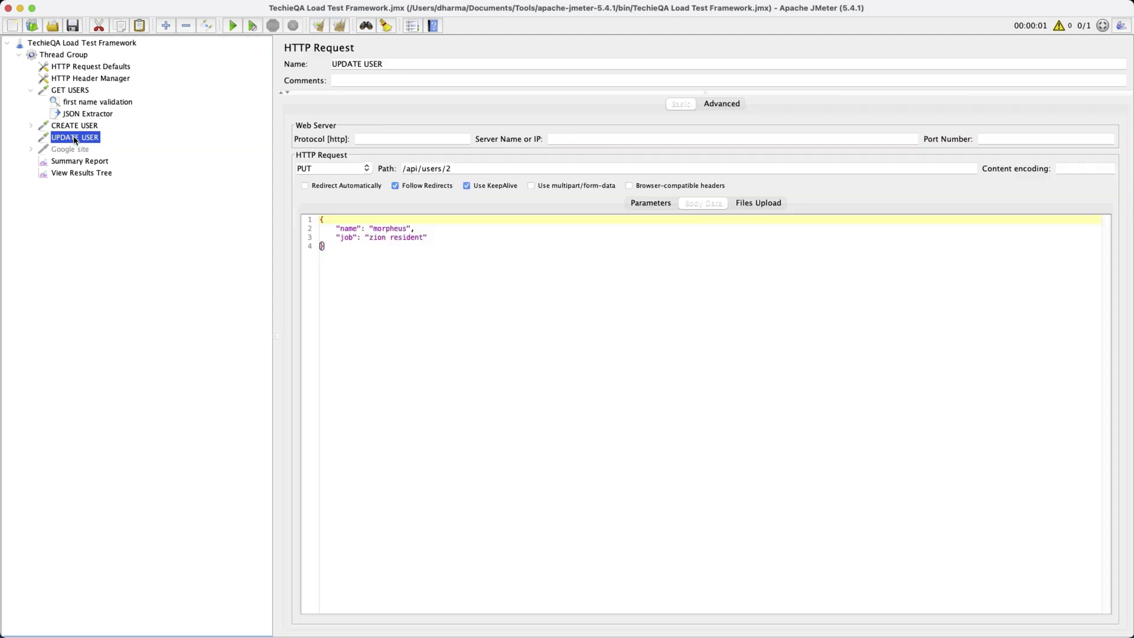
{"action": "double_click", "coordinate": [377, 229]}
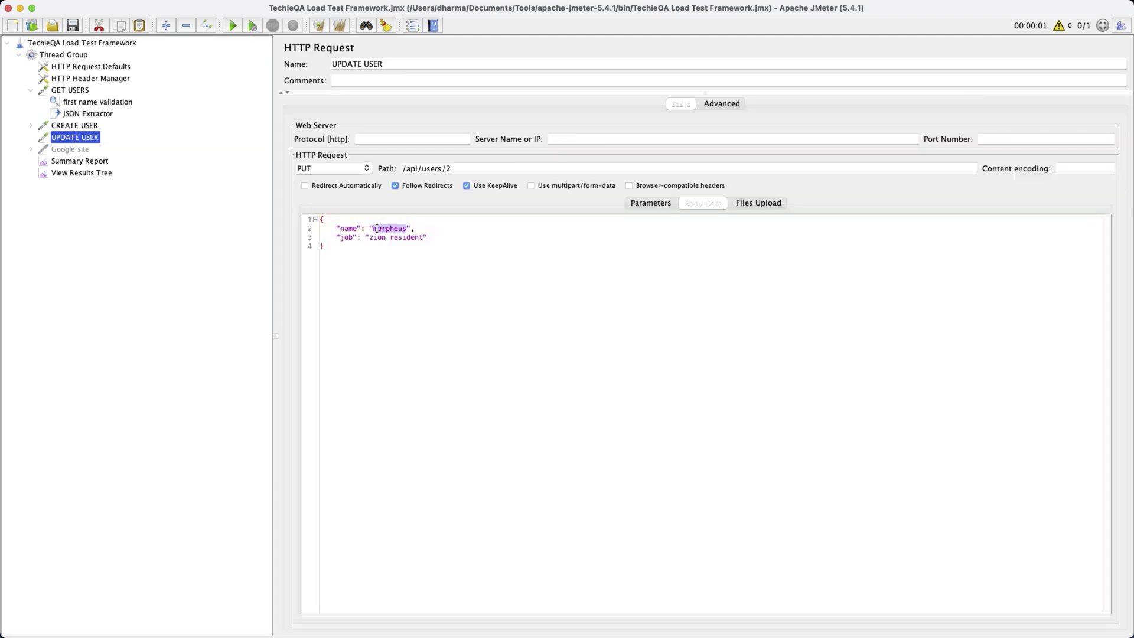
{"action": "type", "text": "${fname}"}
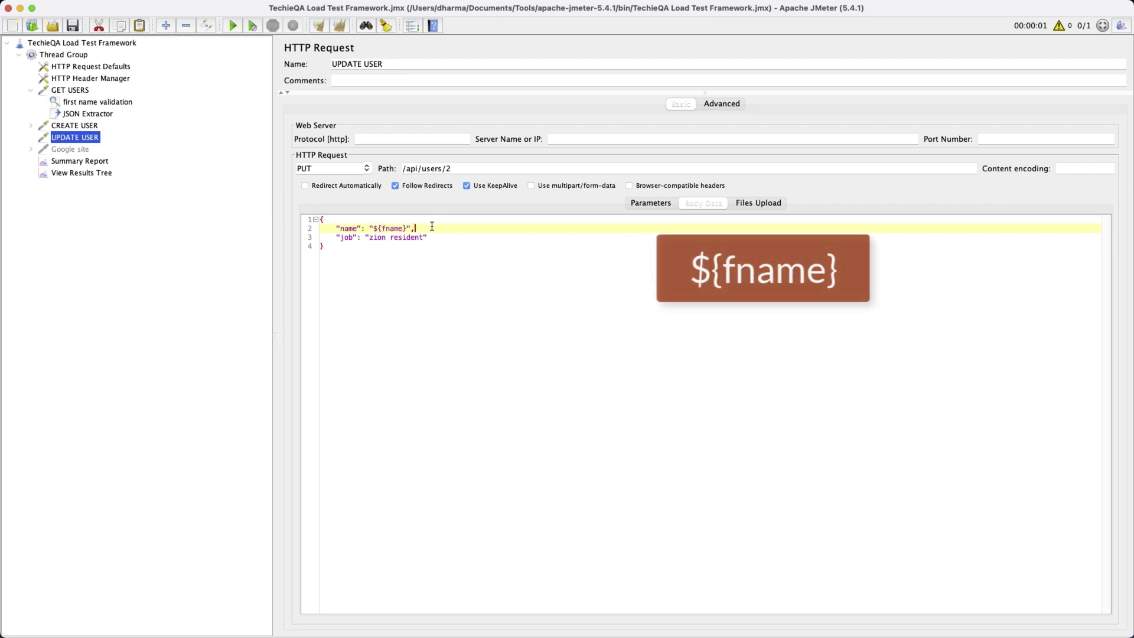
{"action": "double_click", "coordinate": [393, 229]}
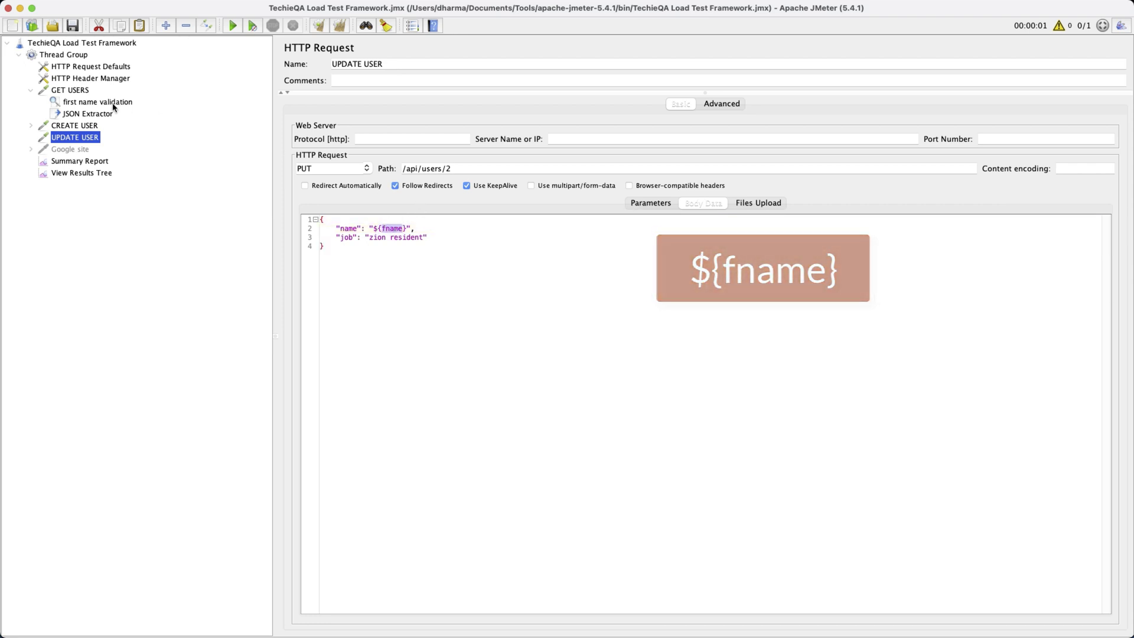
Review the GET USERS, UPDATE USER and CREATE USER requests and the elements under CREATE USER.
{"action": "left_click", "coordinate": [78, 92]}
{"action": "left_click", "coordinate": [81, 137]}
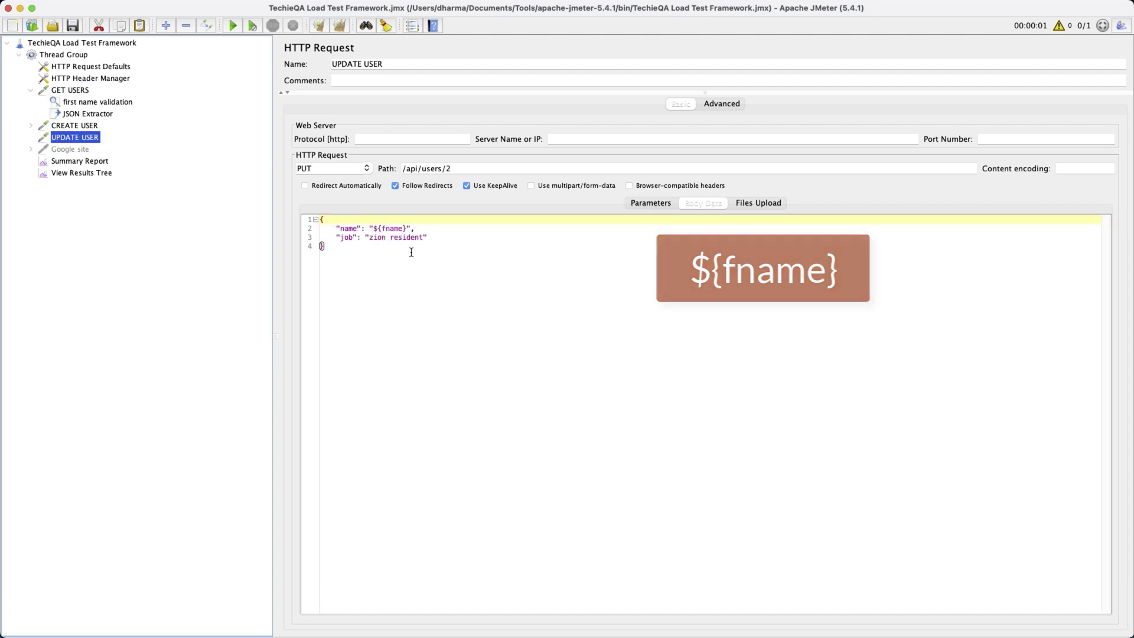
{"action": "left_click", "coordinate": [84, 126]}
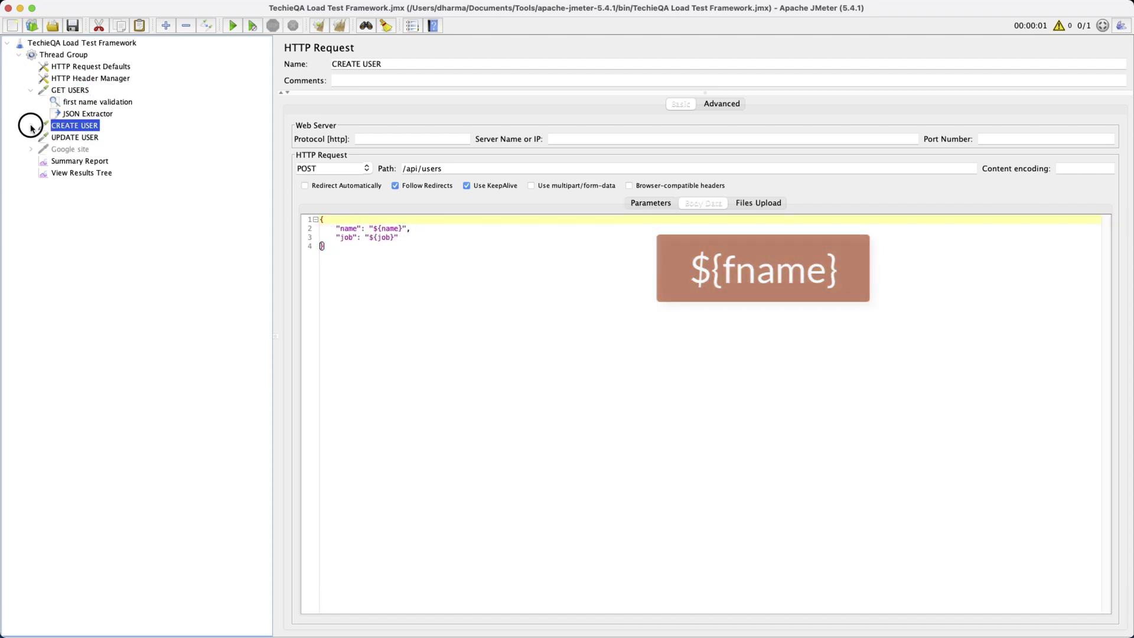
{"action": "left_click", "coordinate": [31, 126]}
{"action": "left_click", "coordinate": [81, 151]}
{"action": "left_click", "coordinate": [31, 126]}
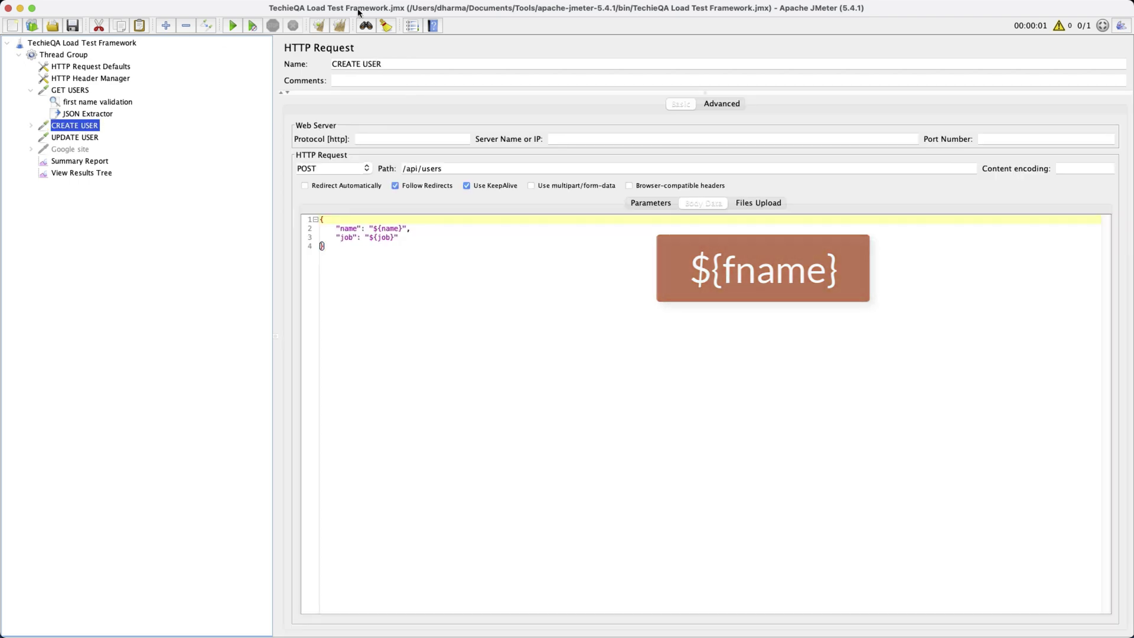
Move the View Results Tree listener above the Summary Report in the test plan.
{"action": "left_click", "coordinate": [100, 160]}
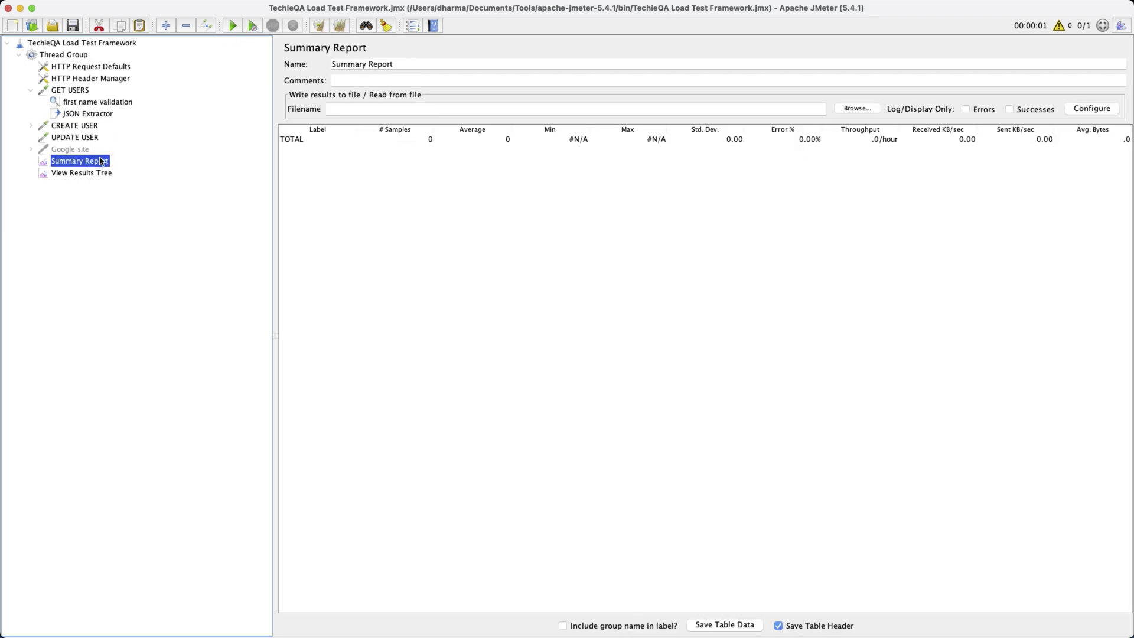
{"action": "left_click", "coordinate": [98, 173]}
{"action": "left_click_drag", "start_coordinate": [98, 166], "coordinate": [58, 156]}
{"action": "left_click", "coordinate": [68, 175]}
{"action": "left_click", "coordinate": [72, 162]}
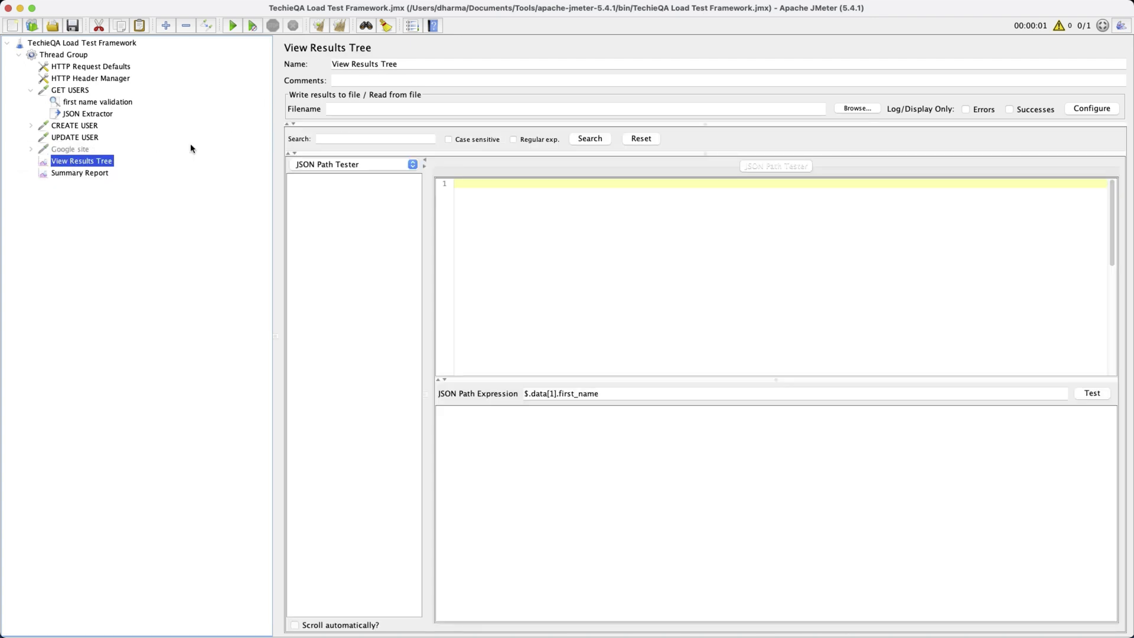
Run the test plan and display the CREATE USER result with the Text renderer in View Results Tree.
{"action": "left_click", "coordinate": [233, 25]}
{"action": "left_click", "coordinate": [328, 183]}
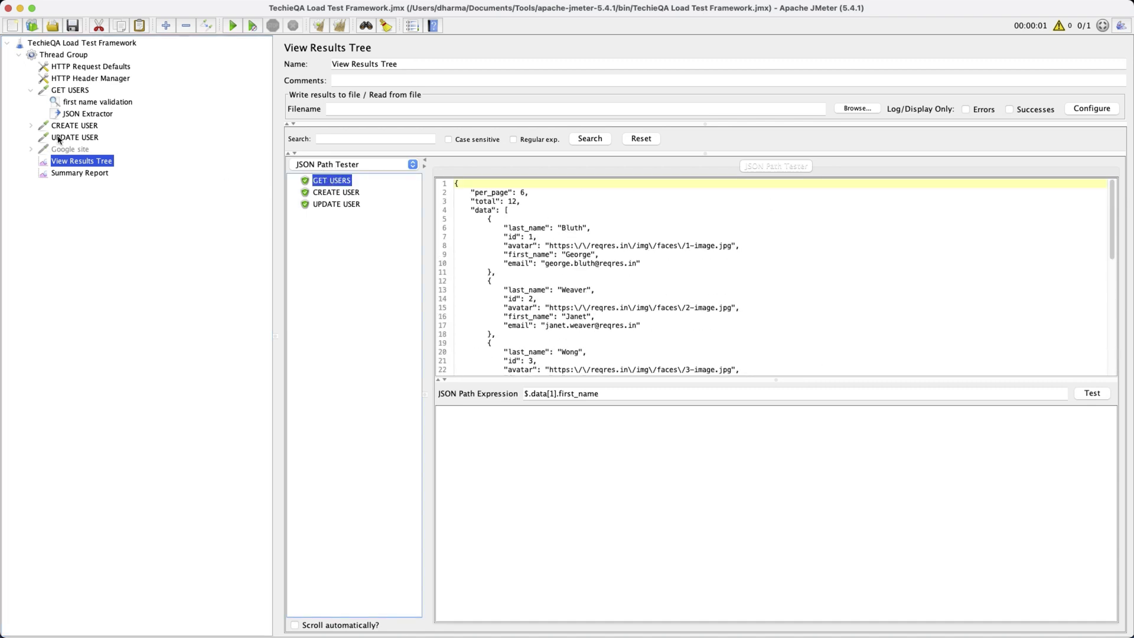
{"action": "left_click", "coordinate": [330, 195]}
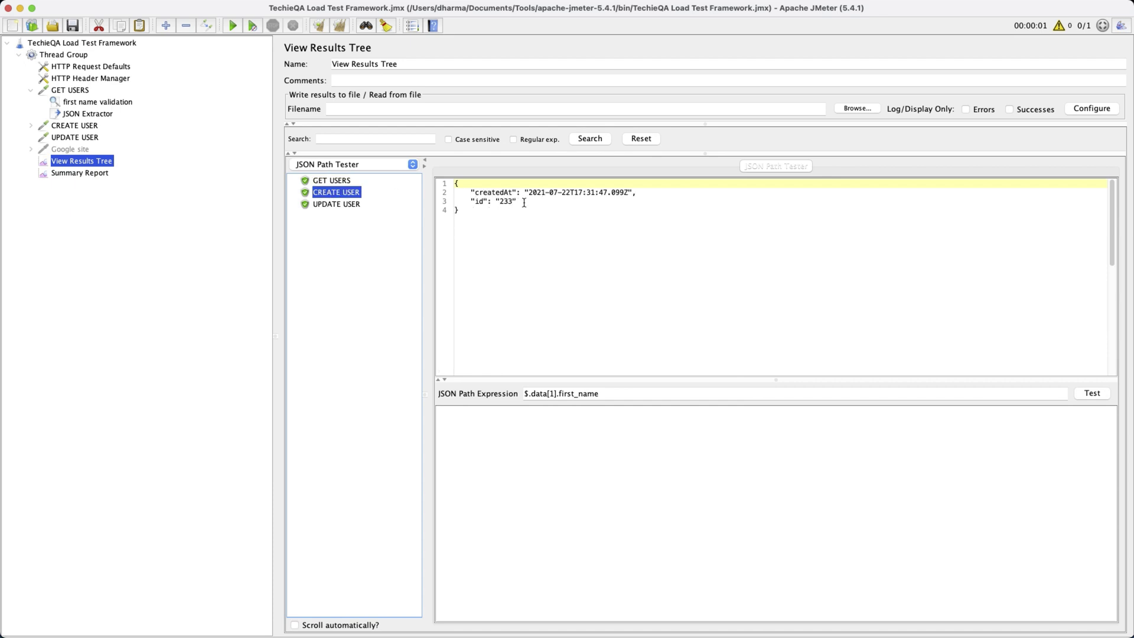
{"action": "left_click", "coordinate": [392, 167]}
{"action": "left_click", "coordinate": [355, 175]}
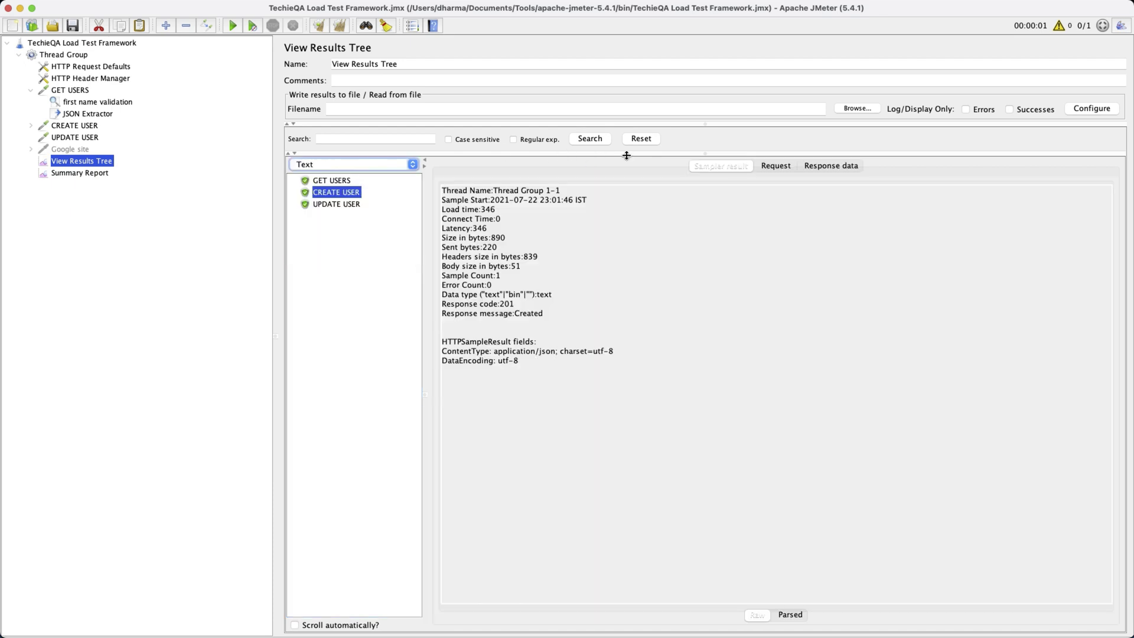
Examine the name and job values sent in the CREATE USER request body, and its response data.
{"action": "left_click", "coordinate": [771, 168]}
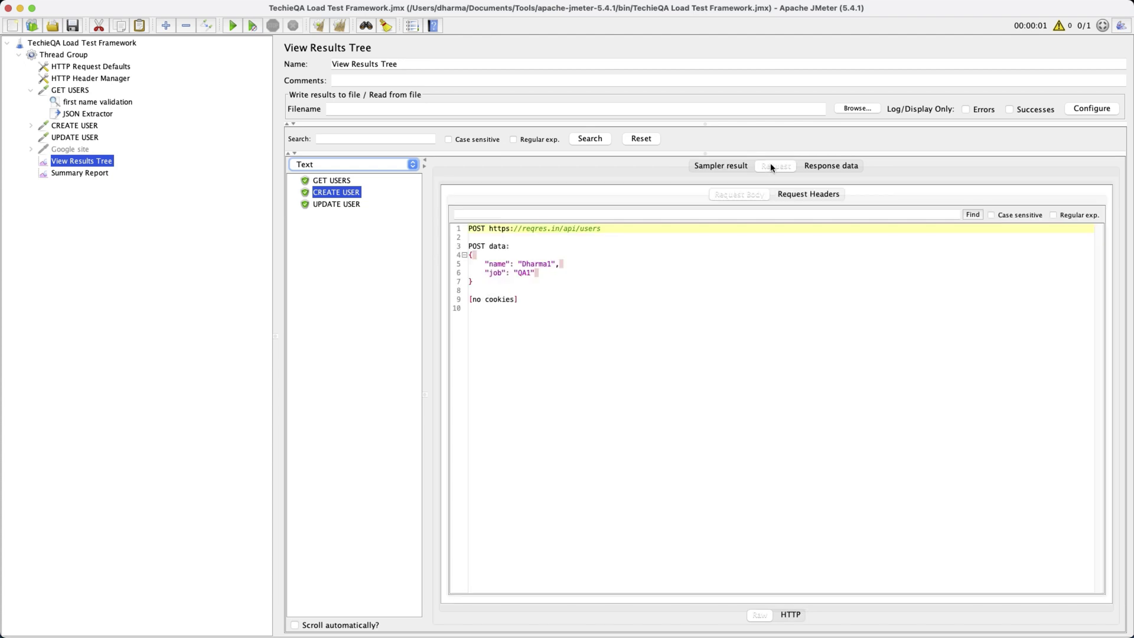
{"action": "left_click_drag", "start_coordinate": [521, 264], "coordinate": [564, 265]}
{"action": "left_click", "coordinate": [533, 274]}
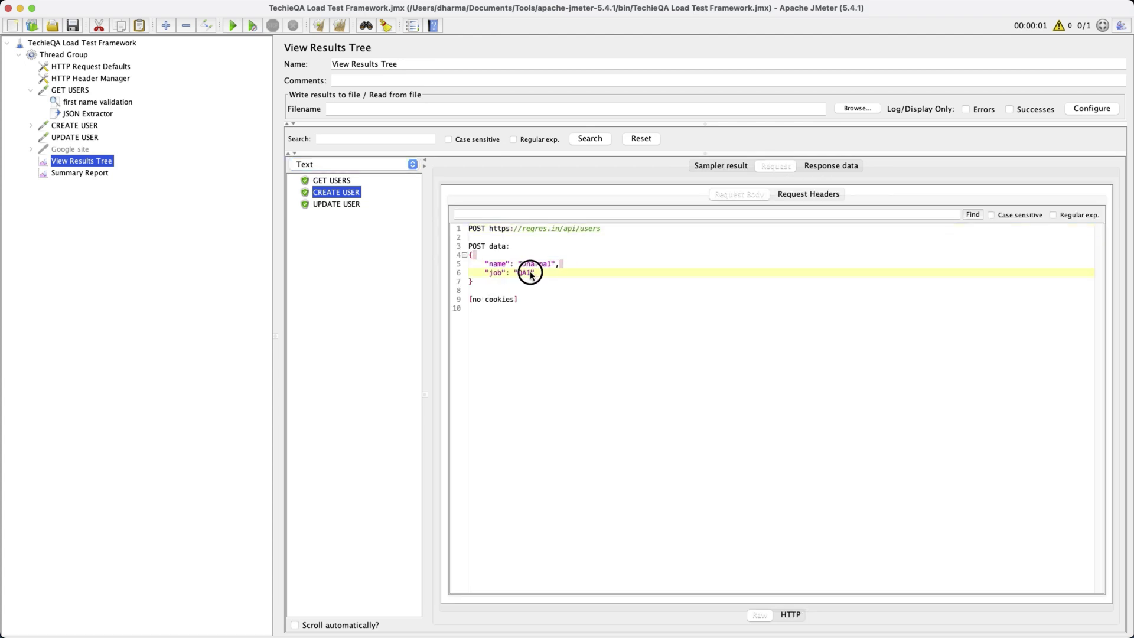
{"action": "left_click", "coordinate": [552, 266]}
{"action": "double_click", "coordinate": [521, 264]}
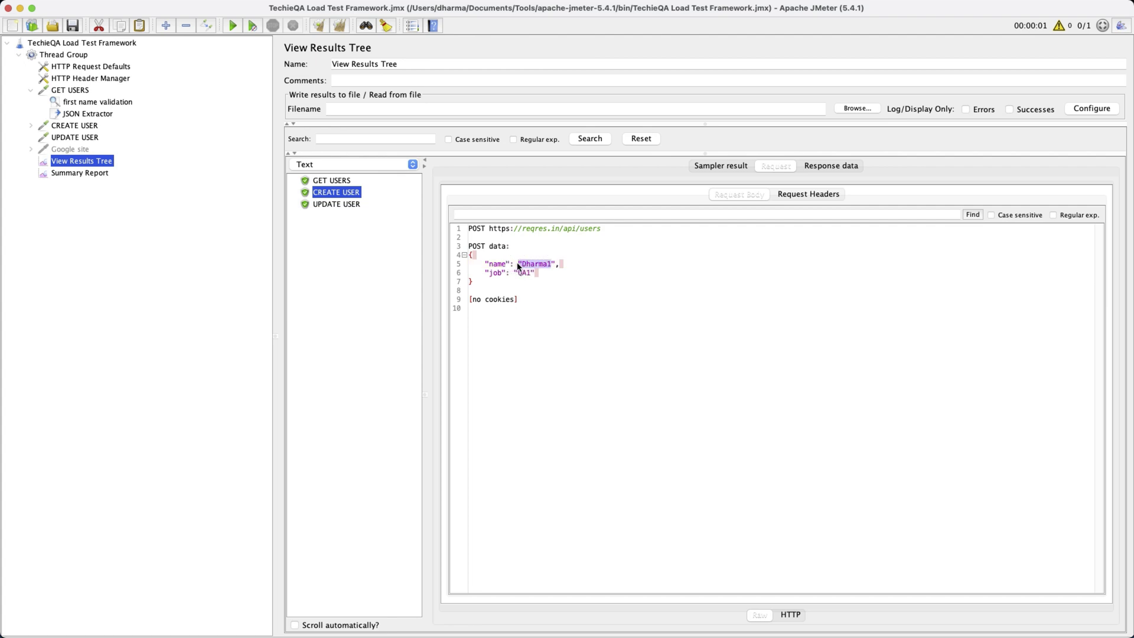
{"action": "left_click", "coordinate": [831, 166]}
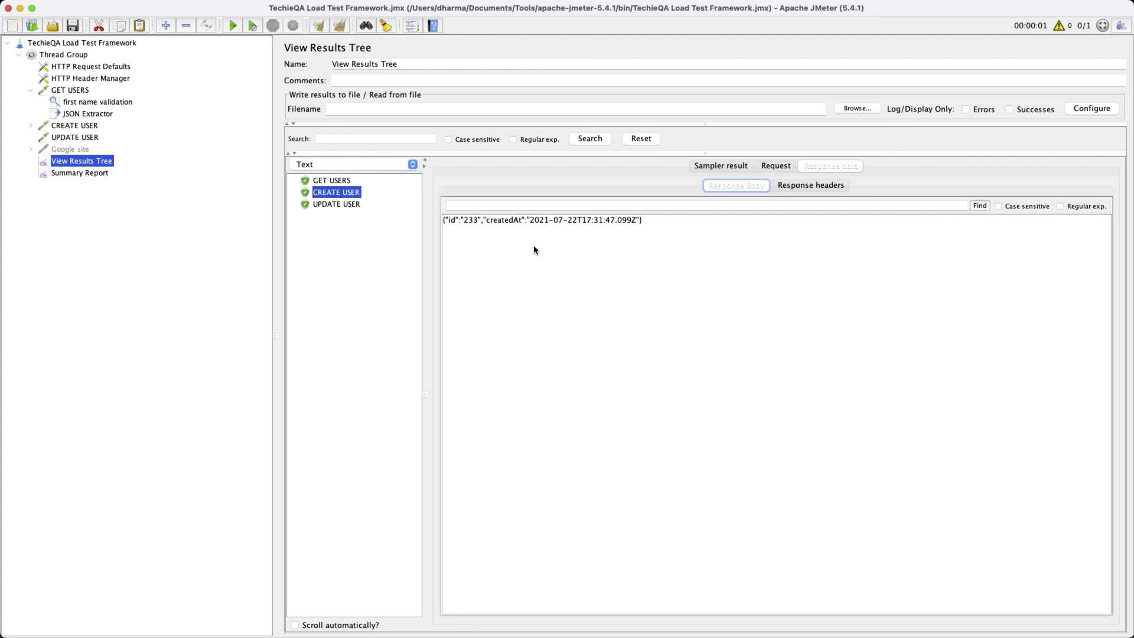
{"action": "left_click_drag", "start_coordinate": [520, 220], "coordinate": [549, 219]}
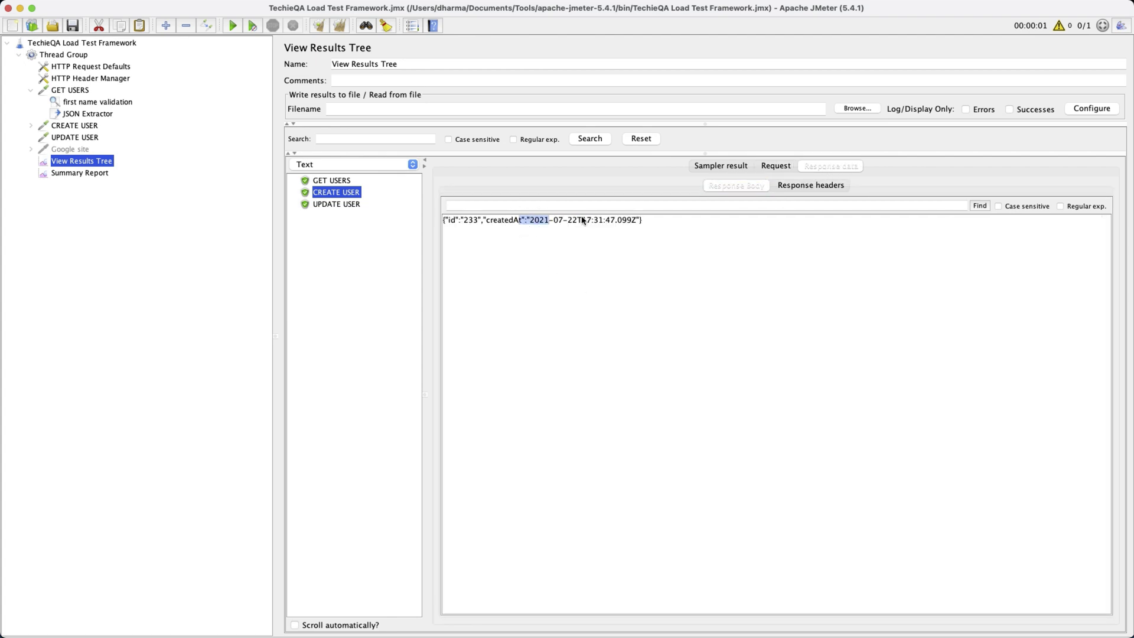
Check the name value sent in the UPDATE USER request body.
{"action": "left_click", "coordinate": [335, 205]}
{"action": "left_click", "coordinate": [776, 166]}
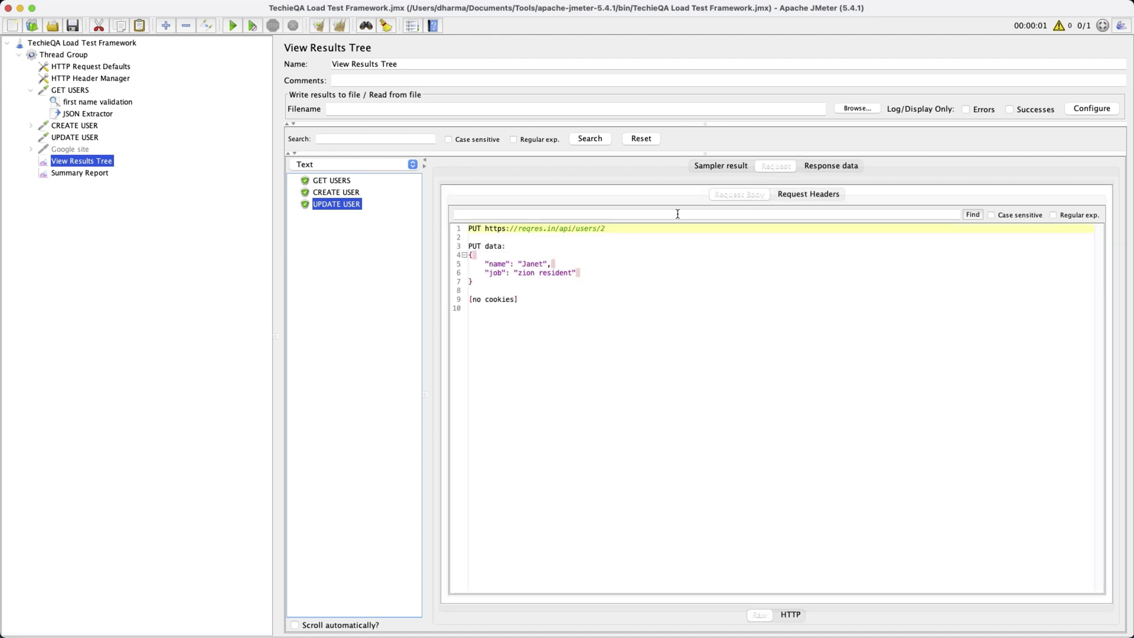
{"action": "double_click", "coordinate": [537, 264]}
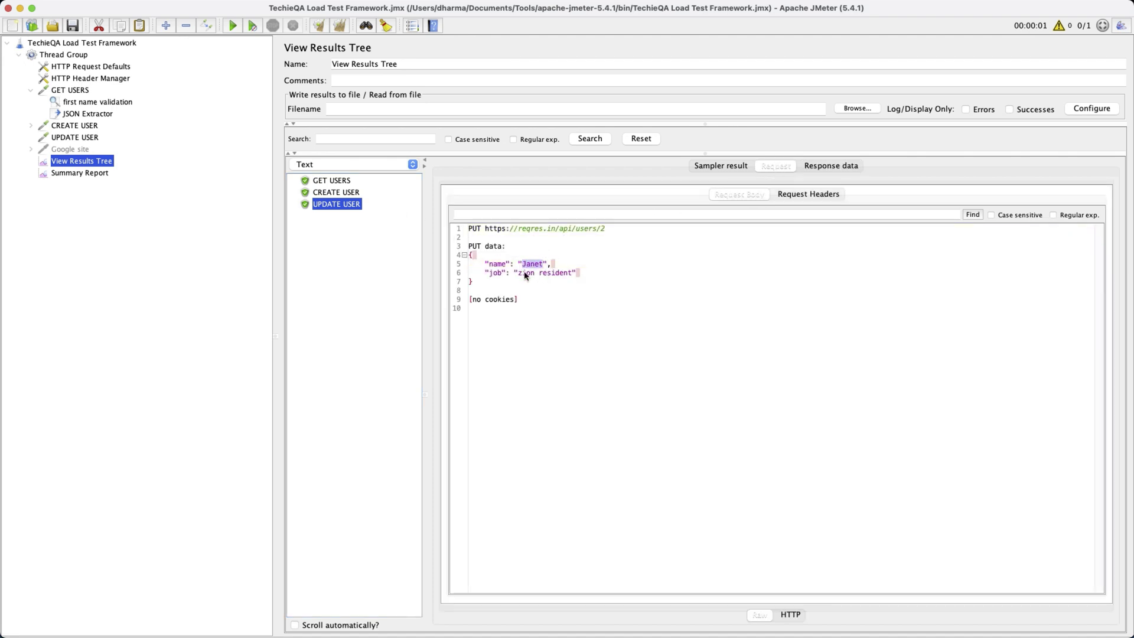
Display the GET USERS response in the JSON Path Tester and check the second user's first_name field.
{"action": "left_click", "coordinate": [343, 181]}
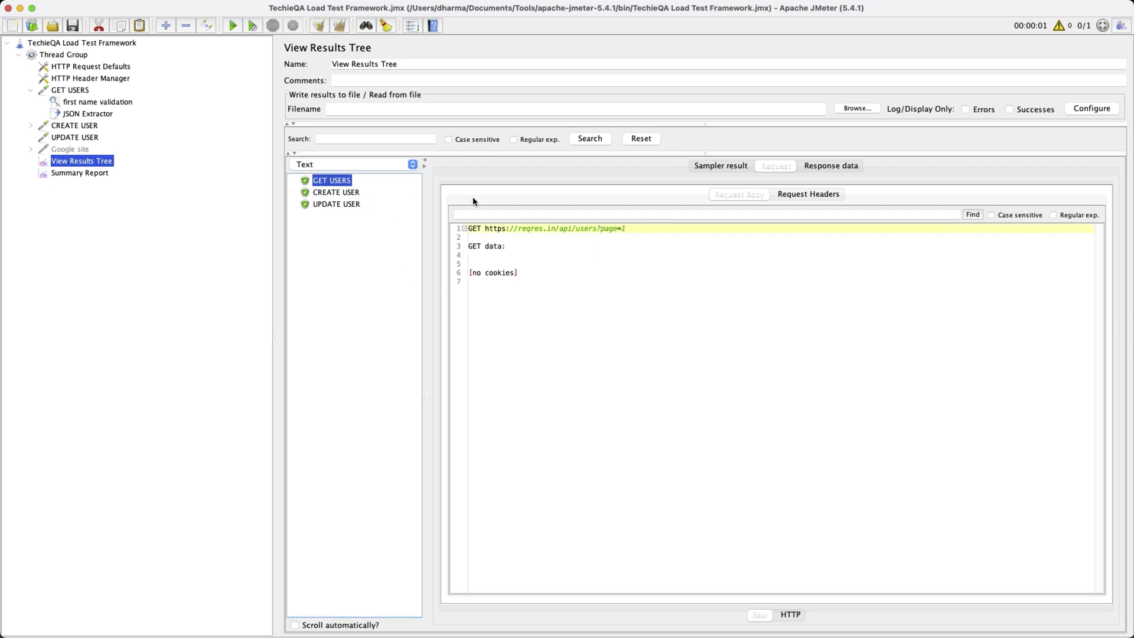
{"action": "left_click", "coordinate": [808, 167]}
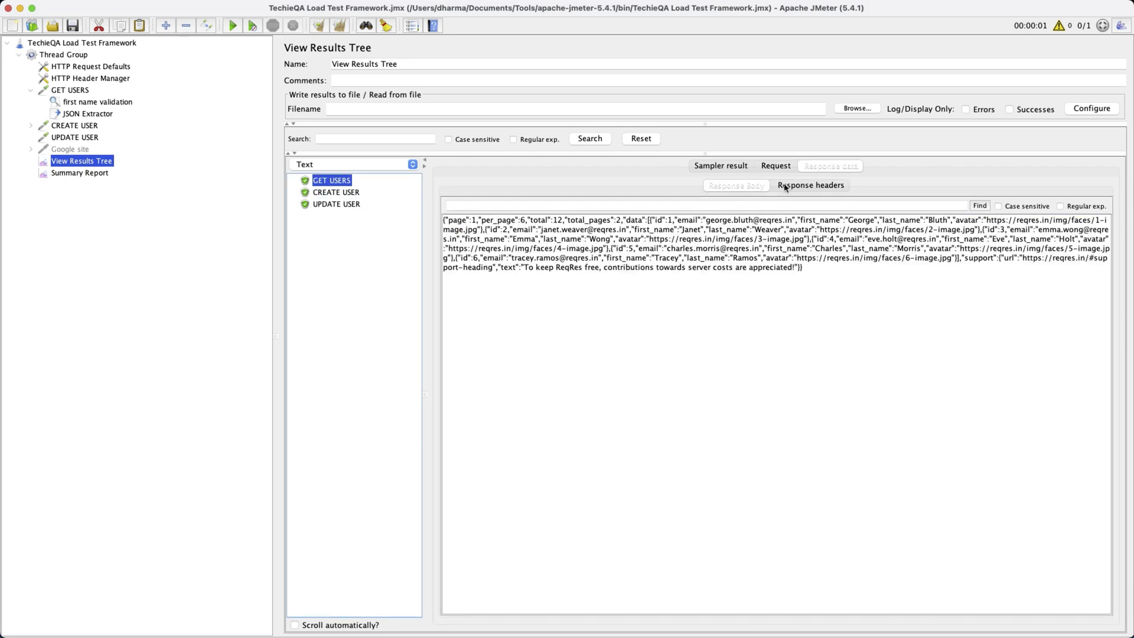
{"action": "left_click", "coordinate": [412, 165]}
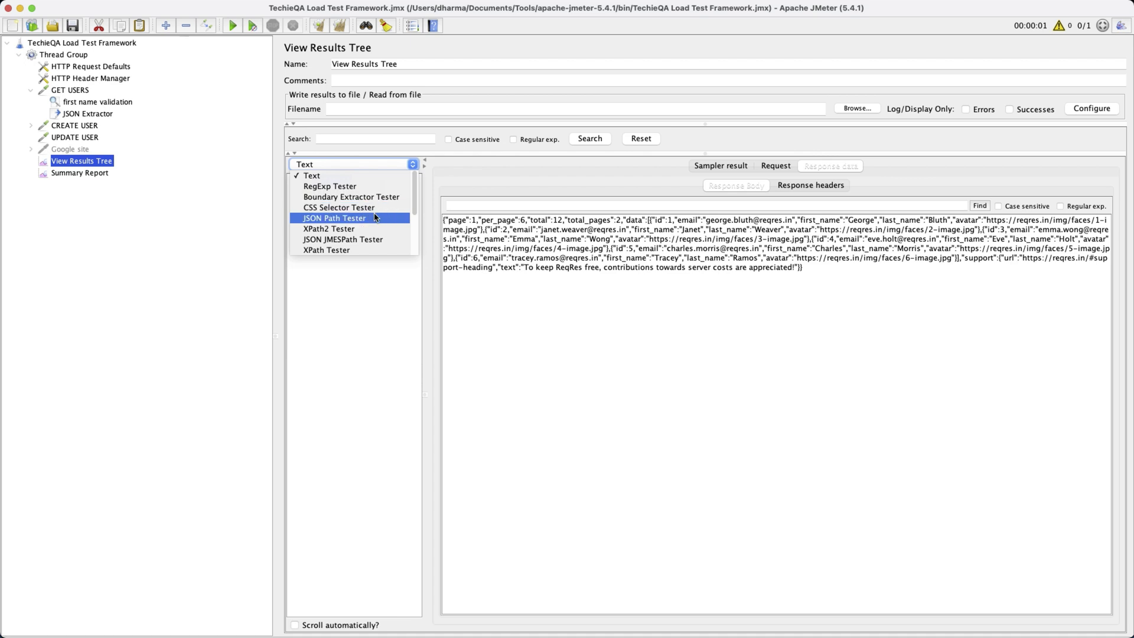
{"action": "left_click", "coordinate": [331, 217]}
{"action": "scroll", "coordinate": [593, 290], "scroll_direction": "down", "scroll_amount": 5}
{"action": "double_click", "coordinate": [577, 245]}
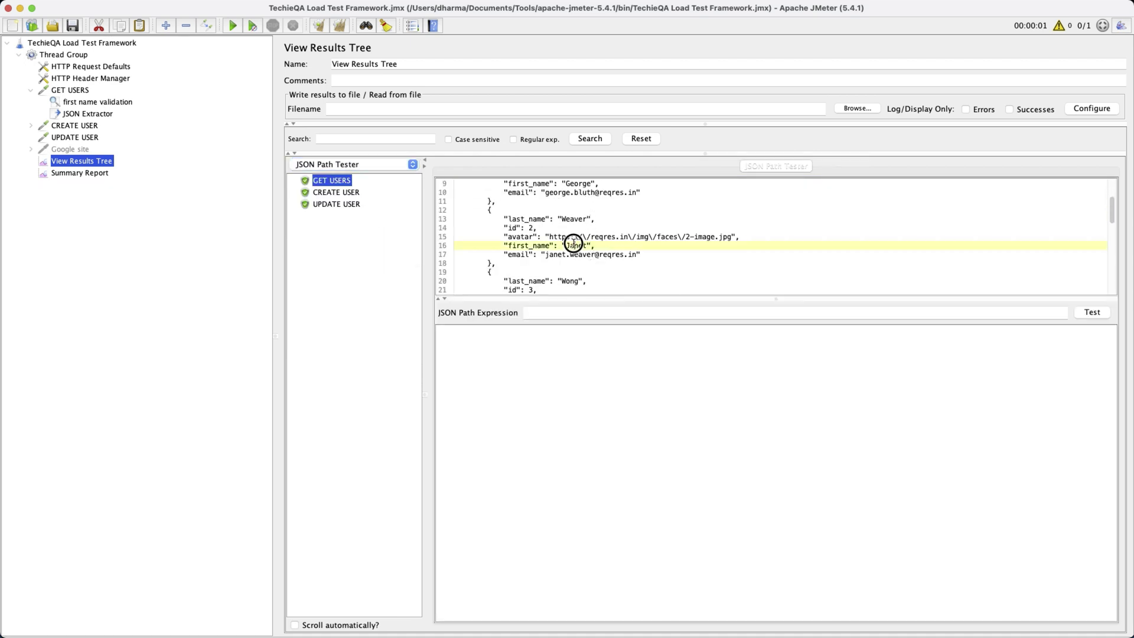
{"action": "left_click_drag", "start_coordinate": [509, 248], "coordinate": [555, 247]}
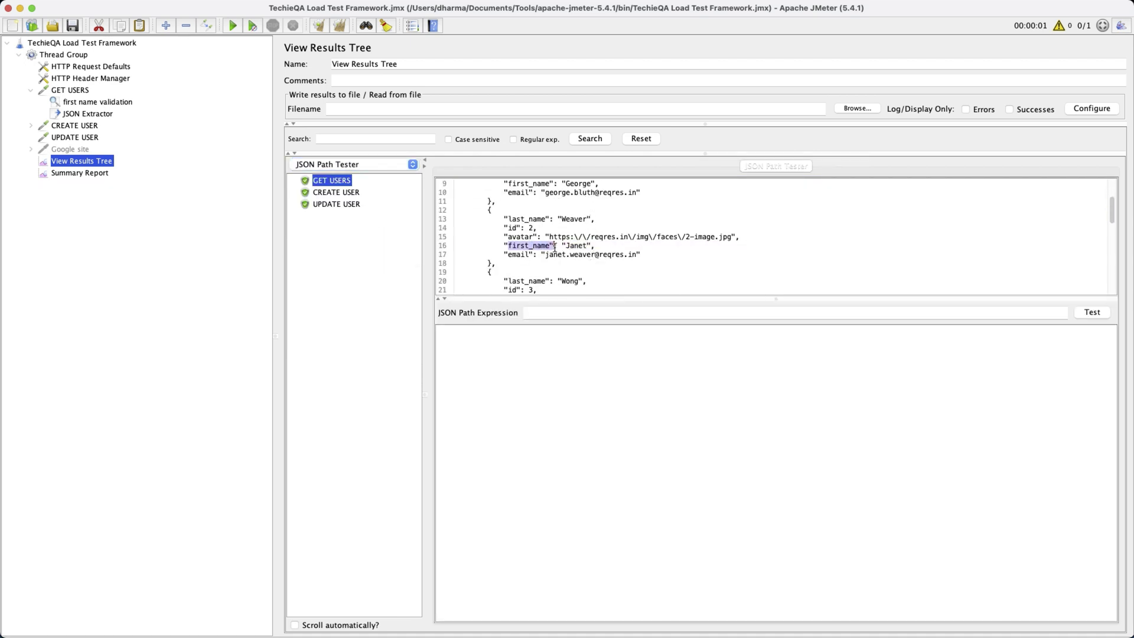
Review the JSON Extractor's variable name and its place under GET USERS, along with the Thread Group and CREATE USER request.
{"action": "left_click", "coordinate": [79, 115]}
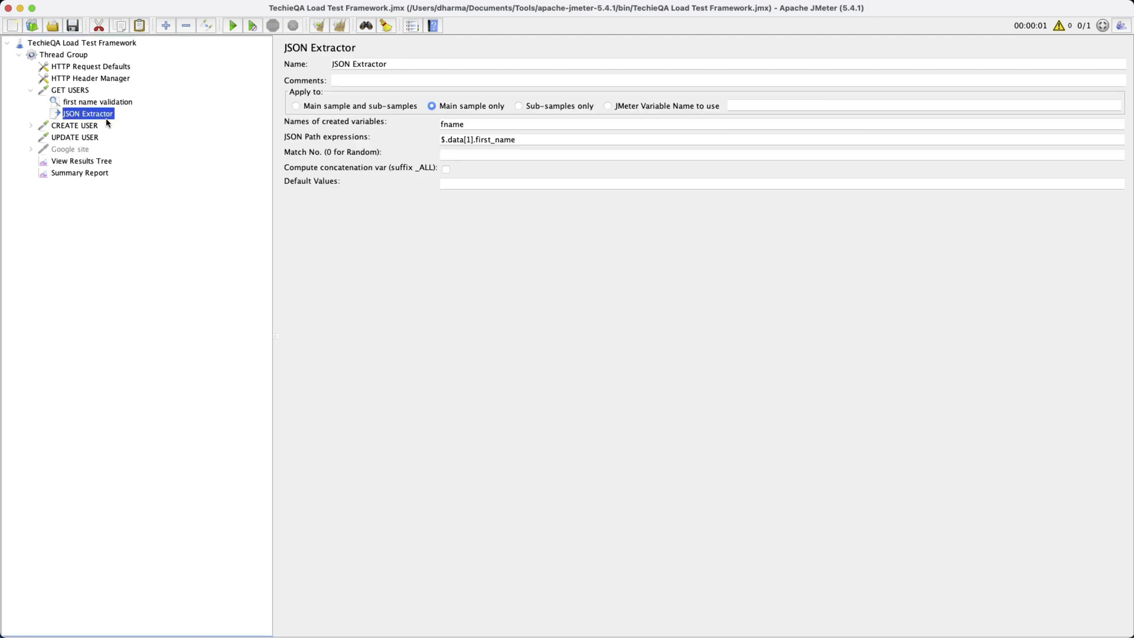
{"action": "left_click_drag", "start_coordinate": [480, 127], "coordinate": [444, 124]}
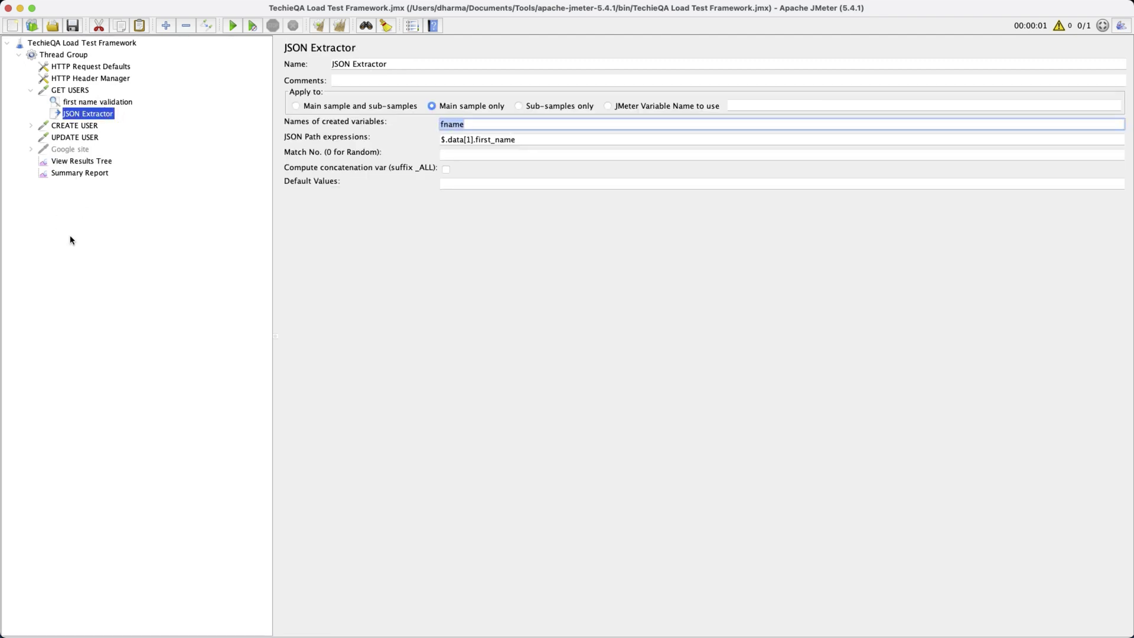
{"action": "left_click", "coordinate": [65, 55]}
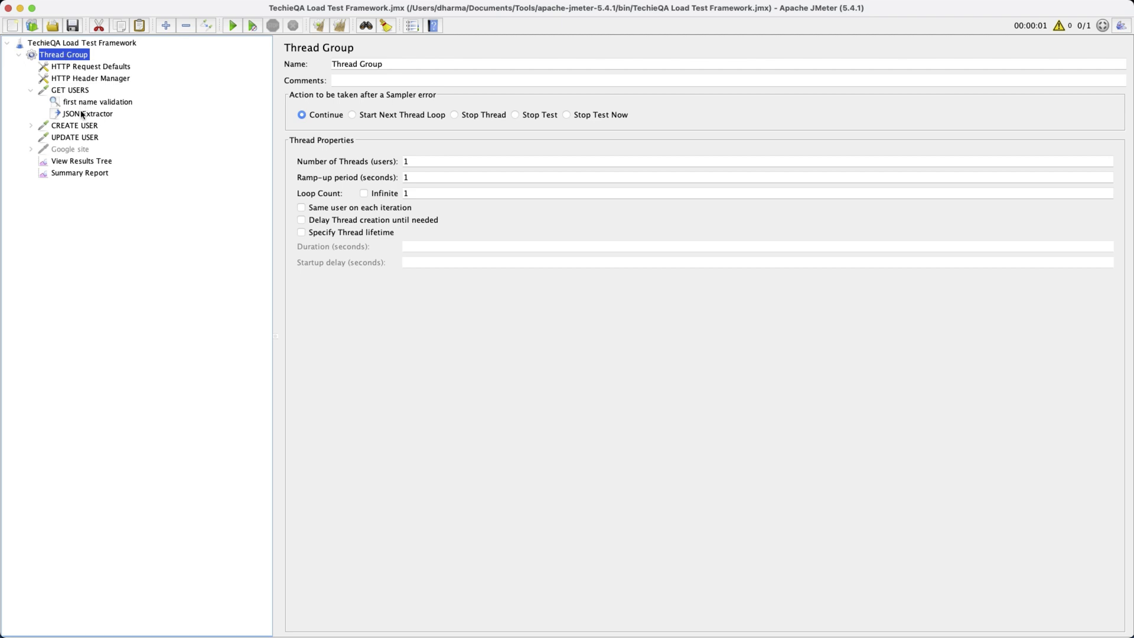
{"action": "left_click", "coordinate": [83, 113]}
{"action": "left_click", "coordinate": [72, 56]}
{"action": "left_click", "coordinate": [82, 125]}
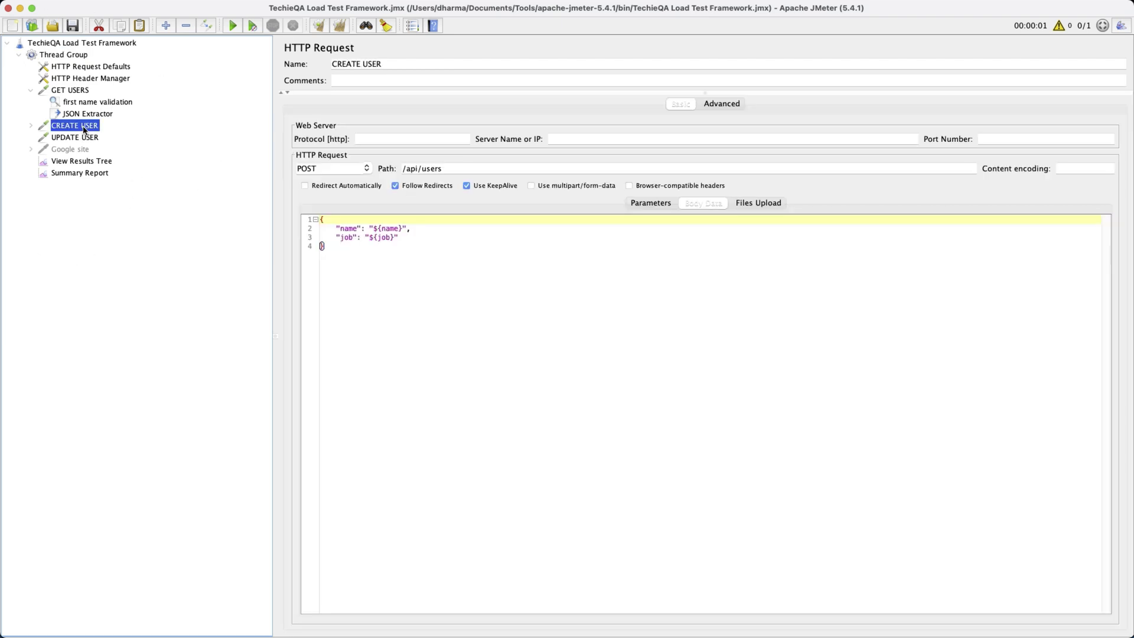
{"action": "left_click", "coordinate": [85, 115]}
{"action": "left_click", "coordinate": [71, 91]}
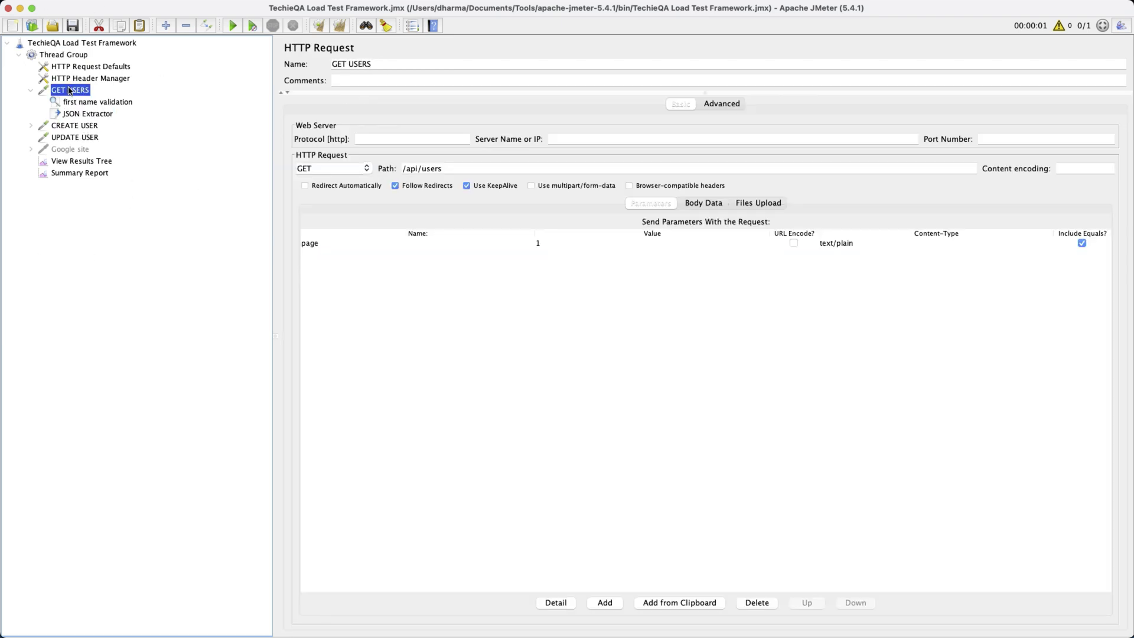
{"action": "left_click", "coordinate": [81, 115]}
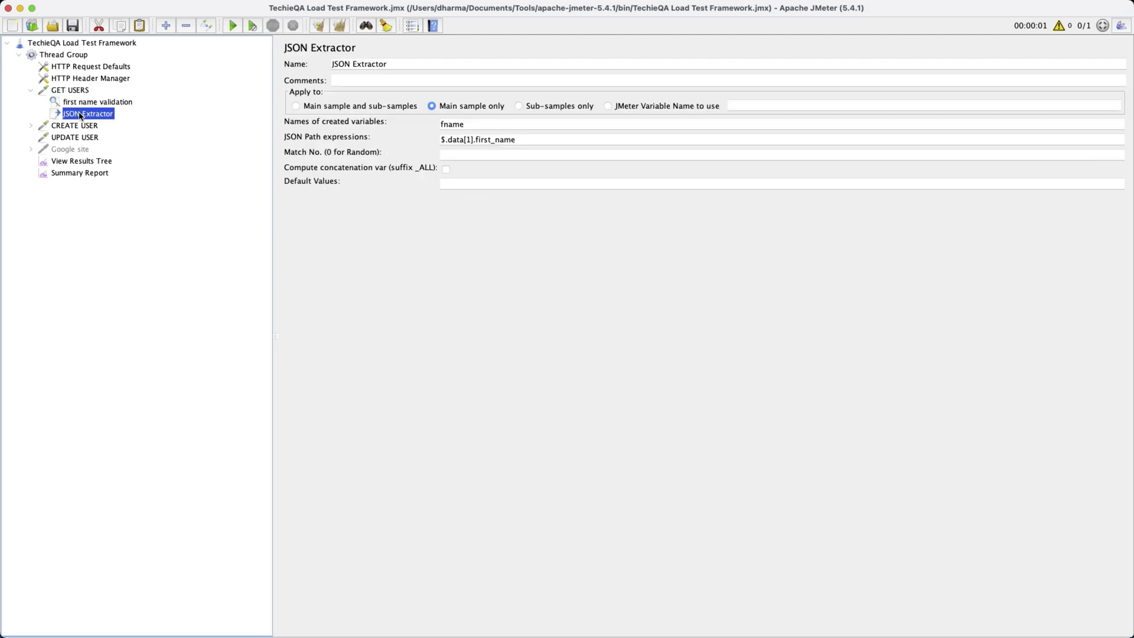
{"action": "left_click", "coordinate": [70, 92]}
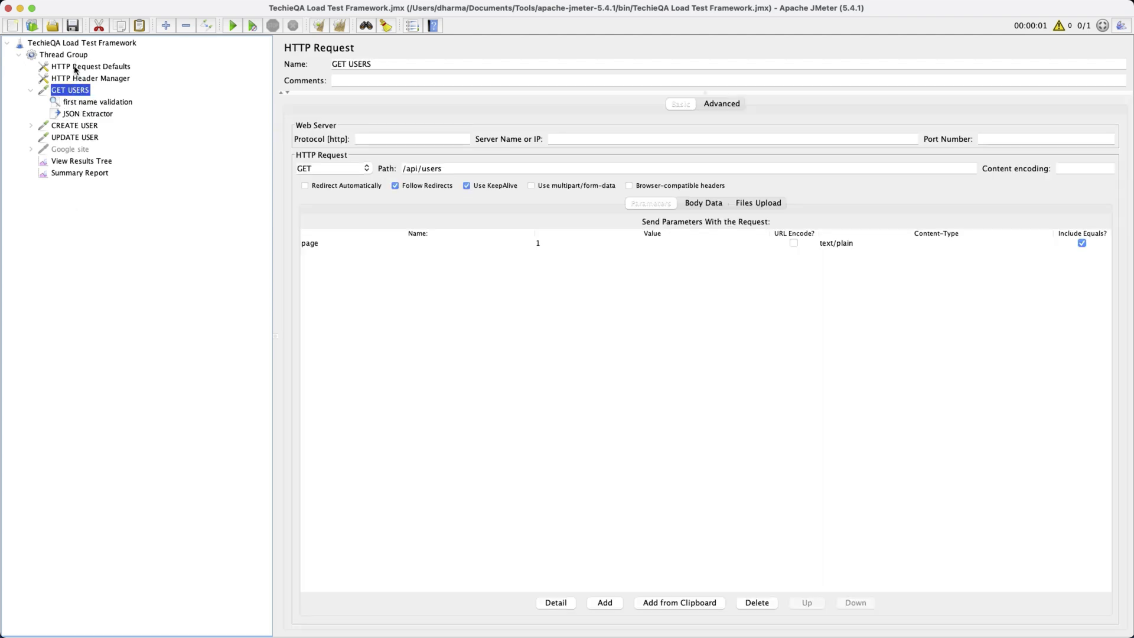
{"action": "left_click", "coordinate": [75, 114]}
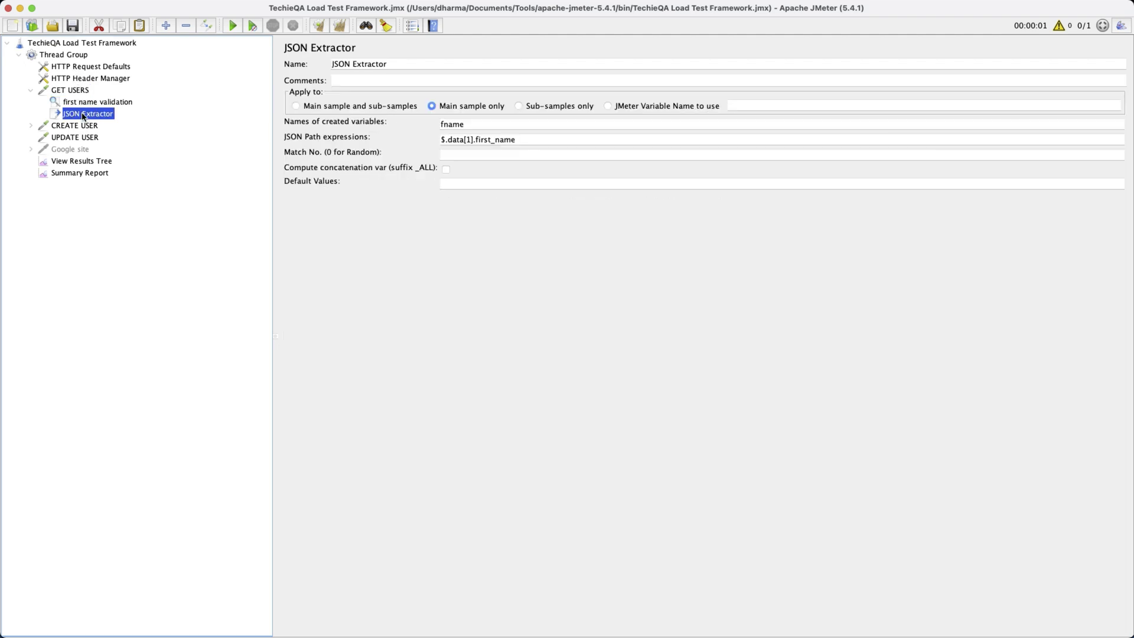
{"action": "left_click", "coordinate": [73, 91]}
{"action": "left_click", "coordinate": [75, 113]}
{"action": "left_click", "coordinate": [30, 90]}
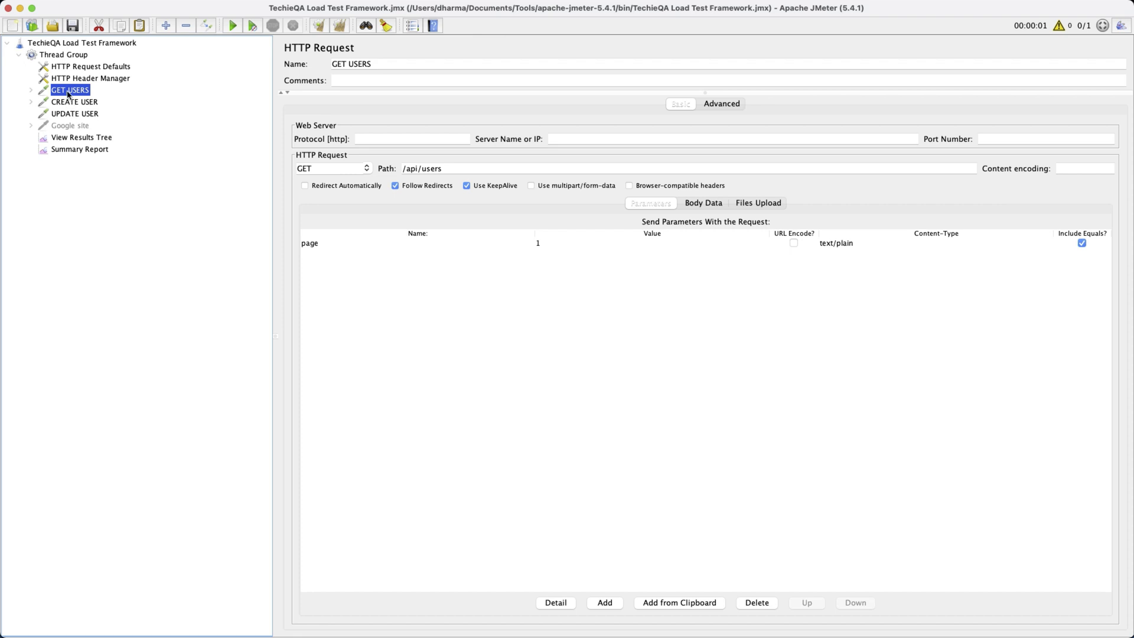
{"action": "left_click", "coordinate": [31, 90]}
{"action": "left_click", "coordinate": [72, 113]}
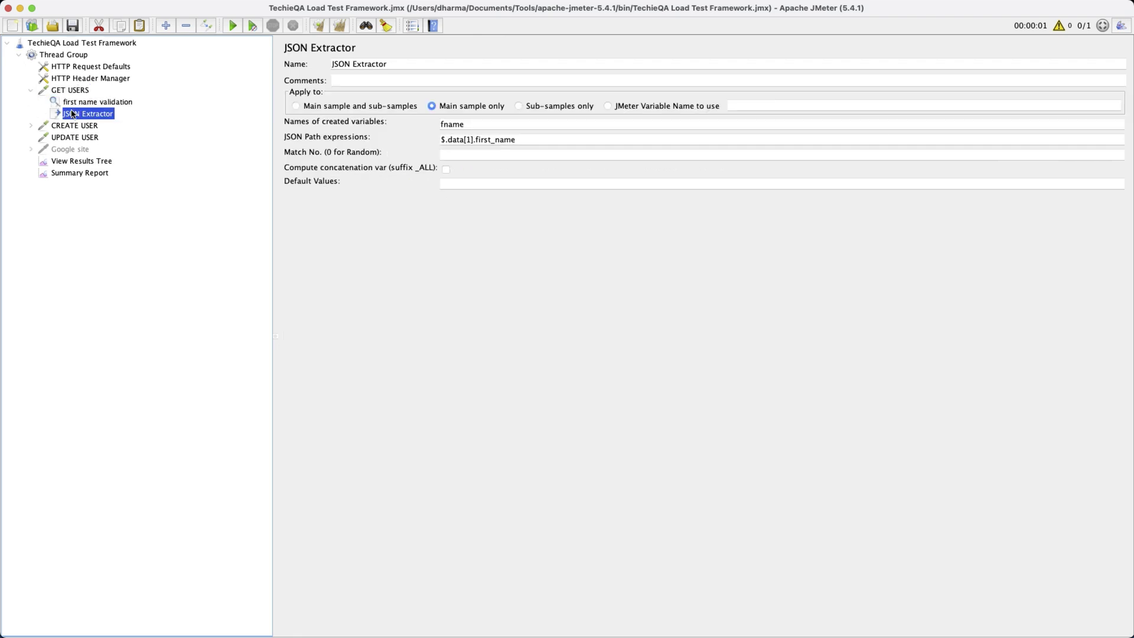
Compare the JSON Extractor's variable name with the variable used for name in the UPDATE USER body.
{"action": "left_click", "coordinate": [67, 127]}
{"action": "left_click", "coordinate": [67, 138]}
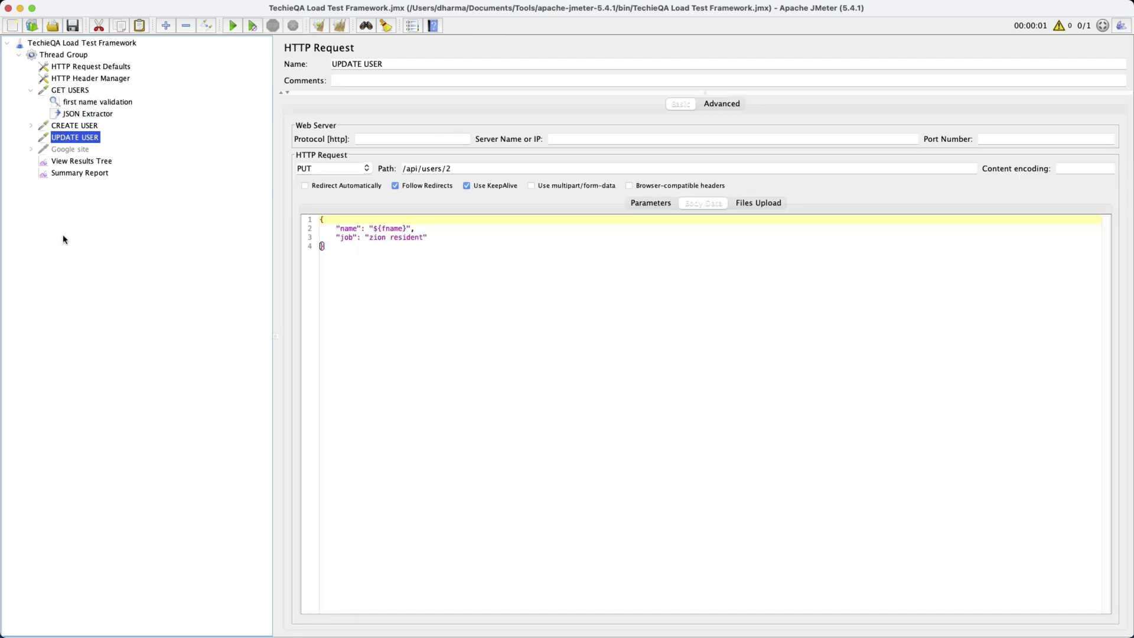
{"action": "left_click", "coordinate": [91, 115]}
{"action": "left_click", "coordinate": [465, 129]}
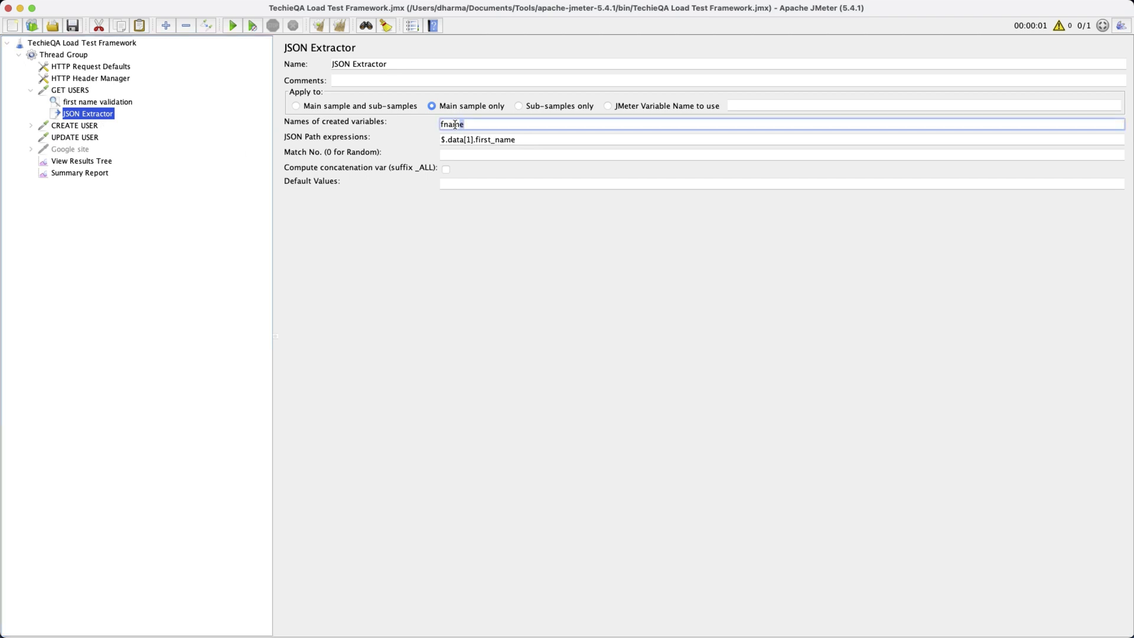
{"action": "double_click", "coordinate": [450, 124]}
{"action": "left_click", "coordinate": [88, 139]}
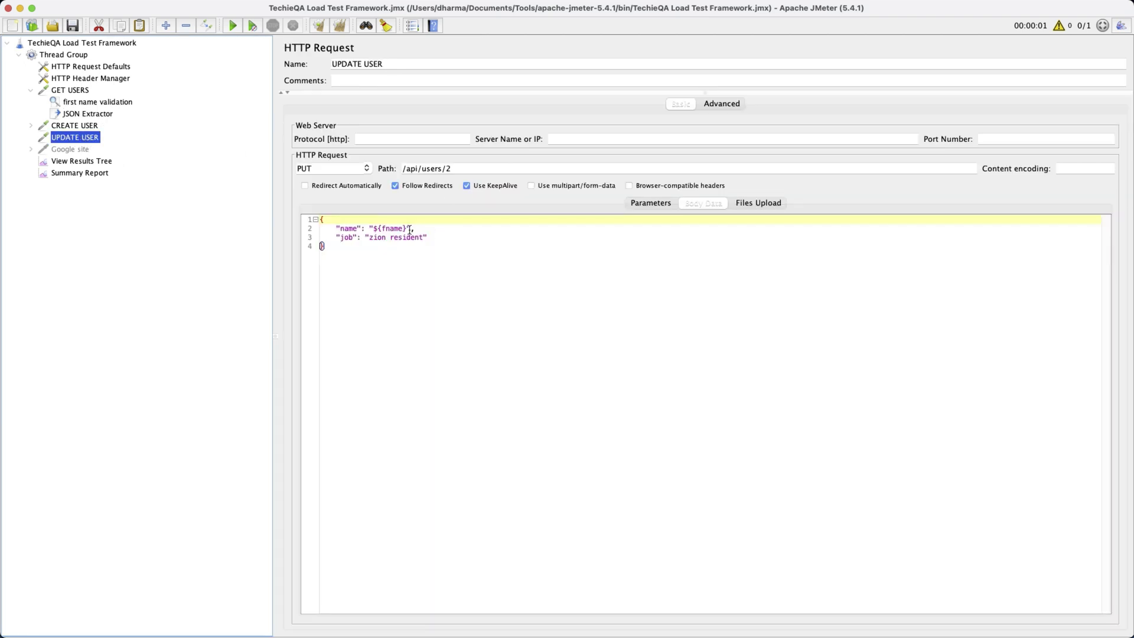
{"action": "left_click_drag", "start_coordinate": [410, 230], "coordinate": [374, 228]}
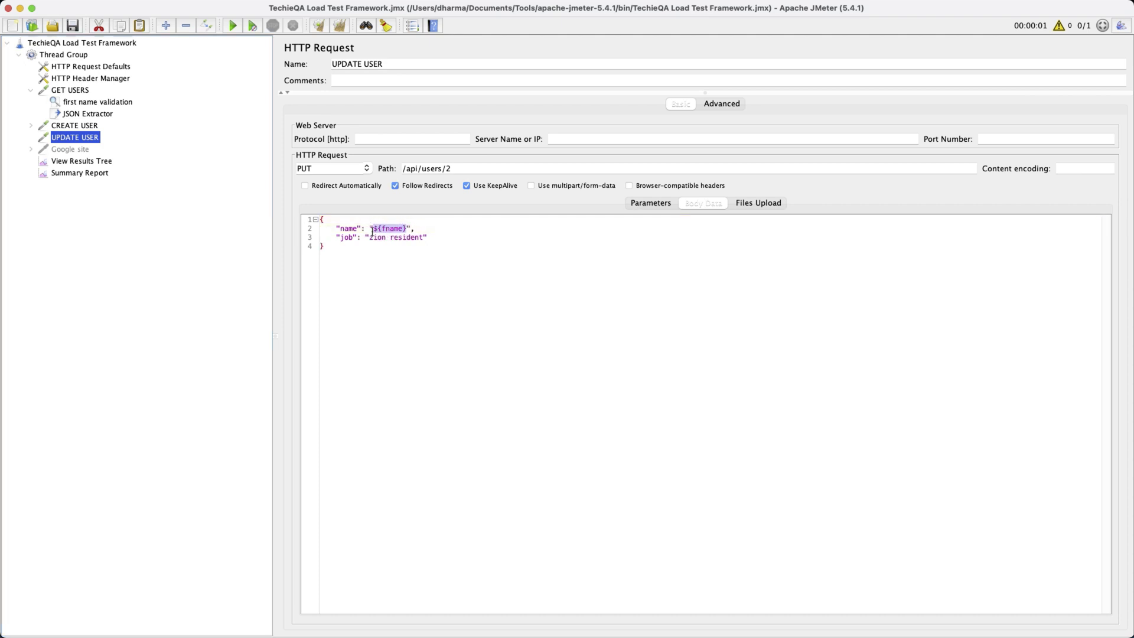
{"action": "double_click", "coordinate": [348, 229]}
{"action": "left_click", "coordinate": [73, 139]}
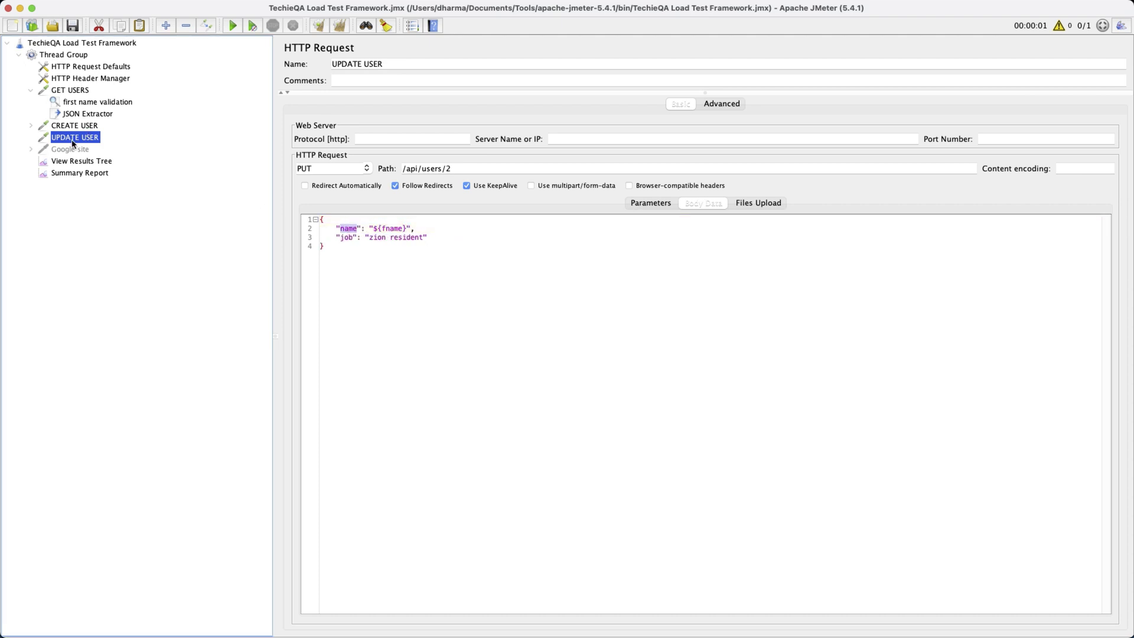
{"action": "left_click", "coordinate": [31, 126]}
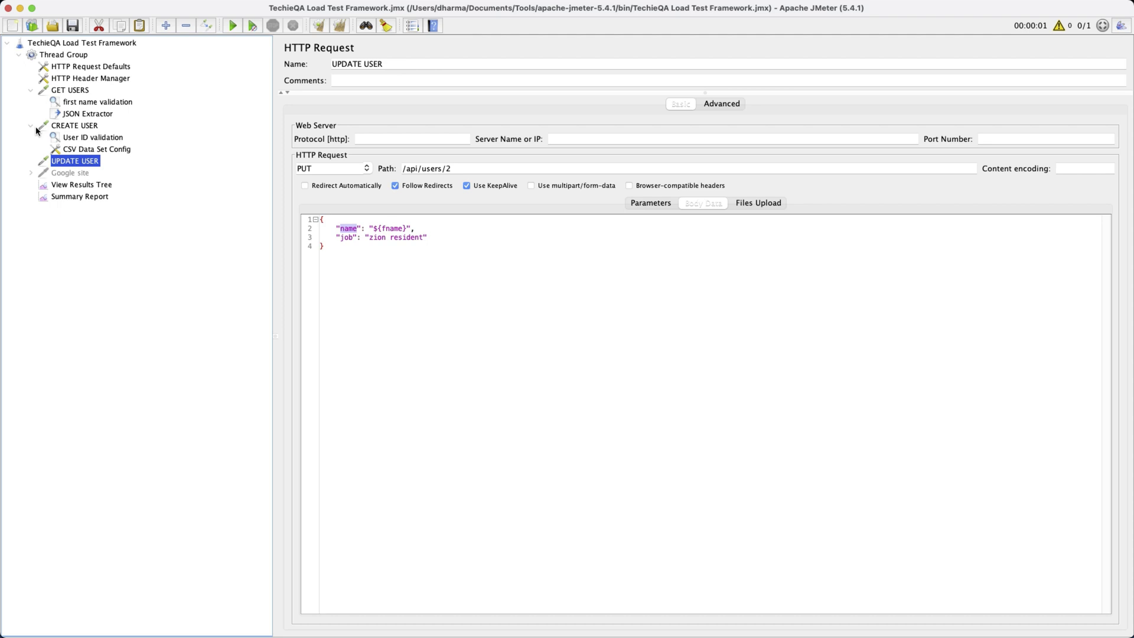
{"action": "left_click", "coordinate": [74, 163]}
Switch to the Reqres site in the browser and view the sample request and response for the DELETE endpoint.
{"action": "key", "text": "super+Tab"}
{"action": "scroll", "coordinate": [451, 342], "scroll_direction": "down", "scroll_amount": 7}
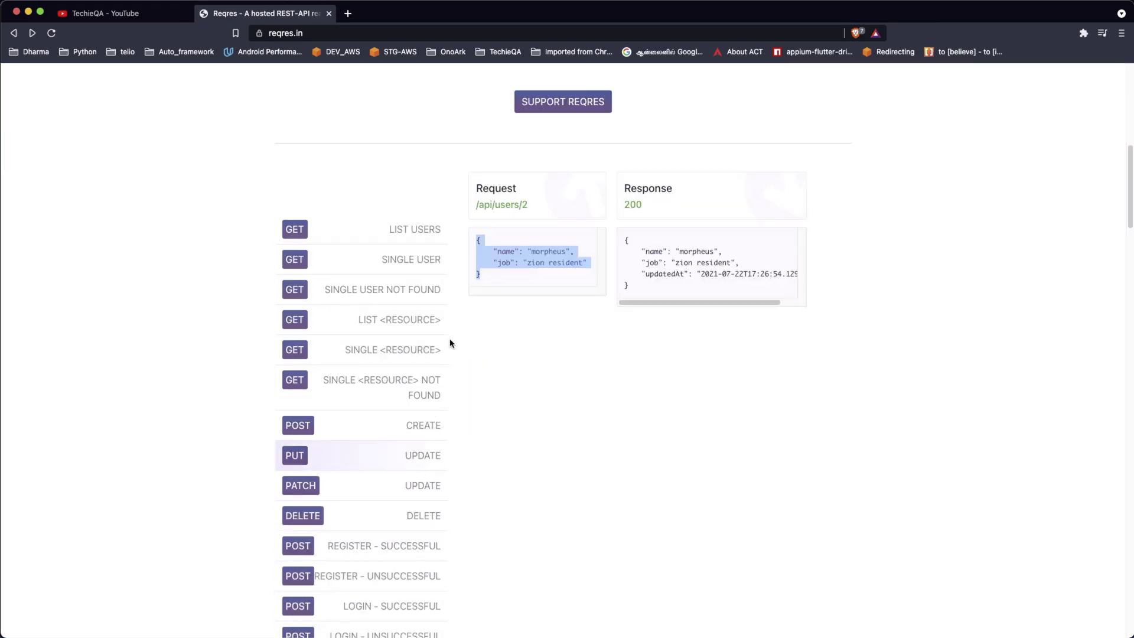
{"action": "left_click", "coordinate": [426, 317]}
{"action": "scroll", "coordinate": [426, 317], "scroll_direction": "up", "scroll_amount": 5}
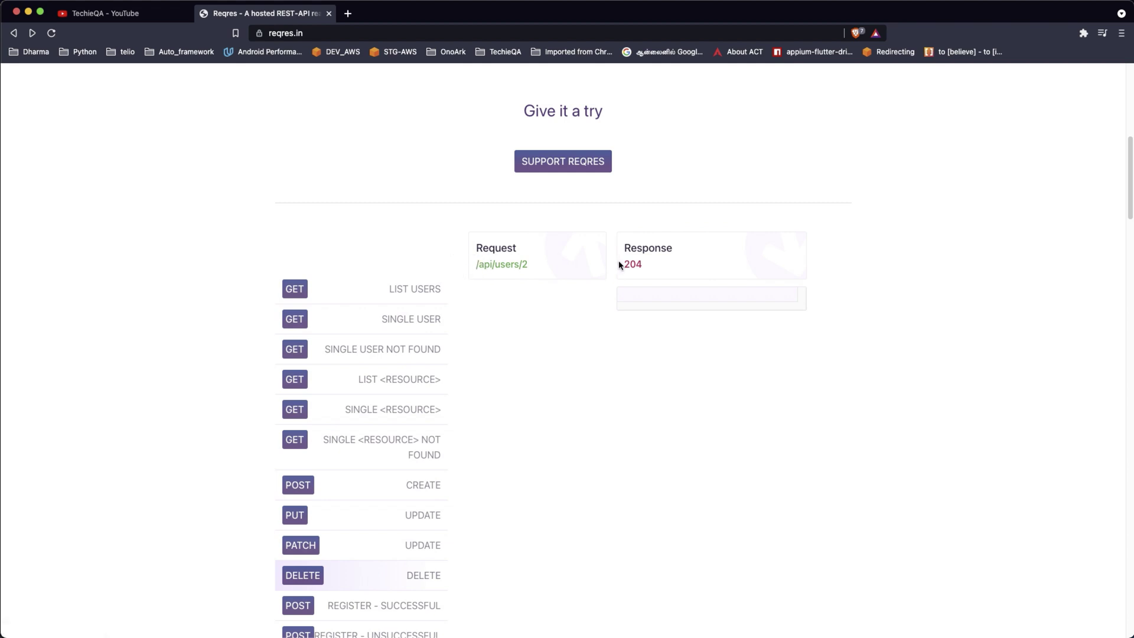
Check the DELETE endpoint's response code on Reqres, then switch to JMeter and collapse the GET USERS and CREATE USER requests.
{"action": "left_click_drag", "start_coordinate": [626, 266], "coordinate": [647, 264]}
{"action": "key", "text": "super+Tab"}
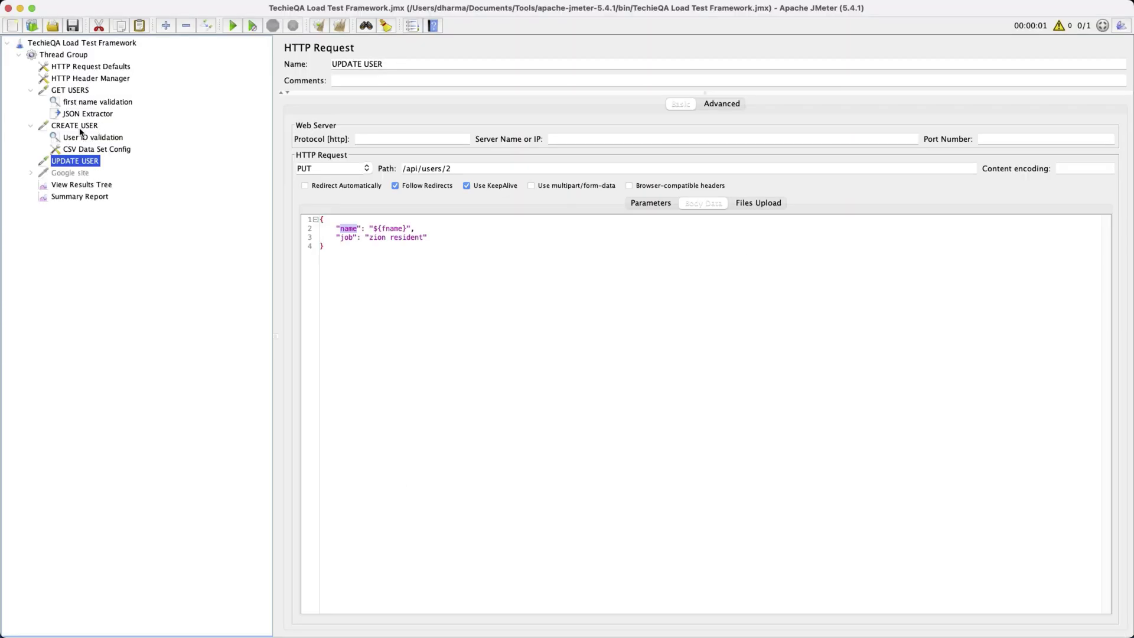
{"action": "left_click", "coordinate": [77, 125]}
{"action": "left_click", "coordinate": [30, 90]}
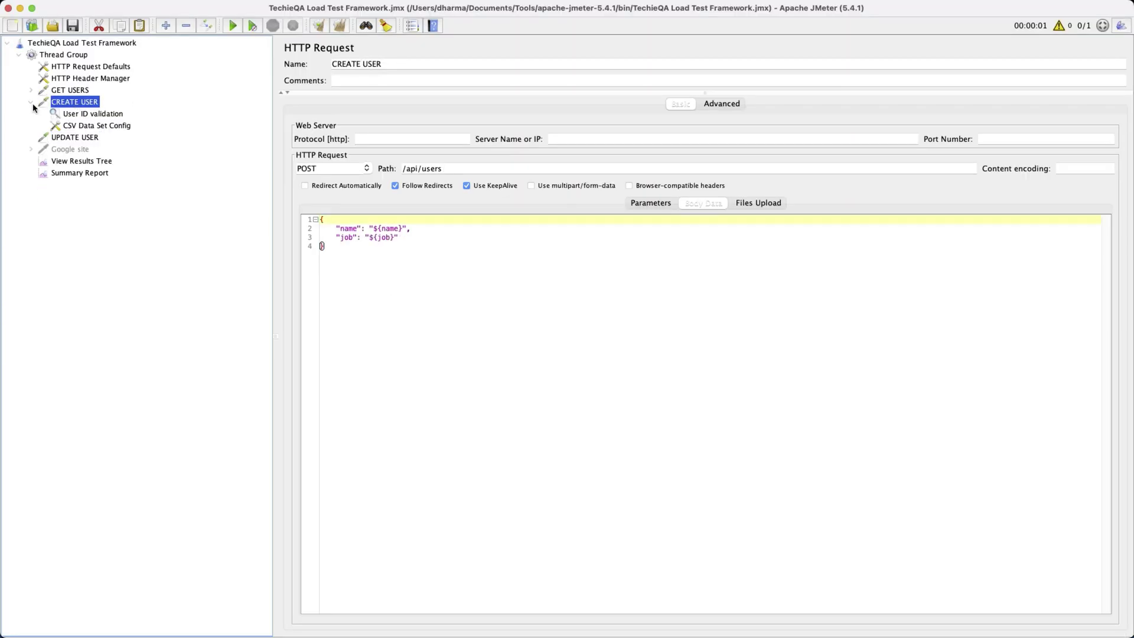
{"action": "left_click", "coordinate": [31, 102]}
{"action": "left_click", "coordinate": [61, 116]}
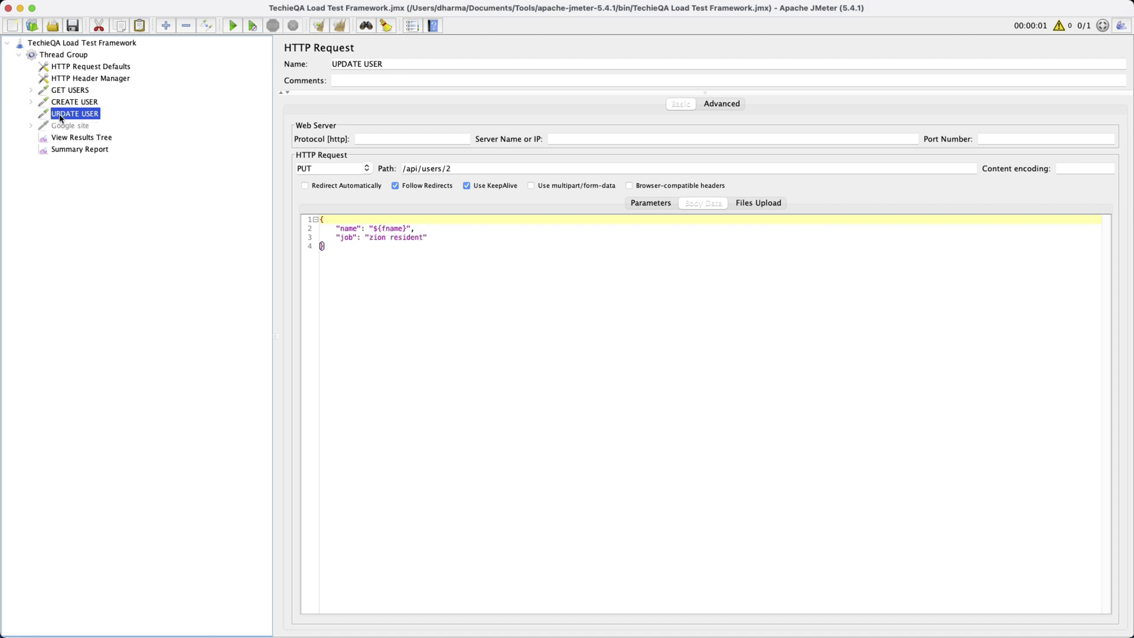
{"action": "right_click", "coordinate": [61, 117]}
{"action": "mouse_move", "coordinate": [177, 124]}
{"action": "mouse_move", "coordinate": [251, 124]}
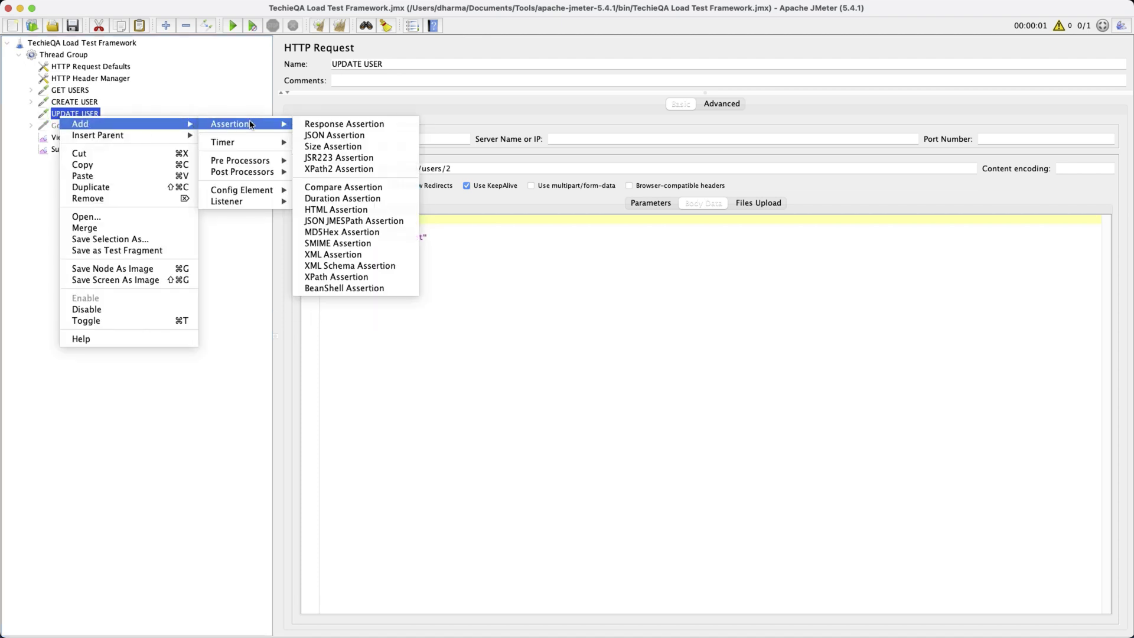
{"action": "key", "text": "Escape"}
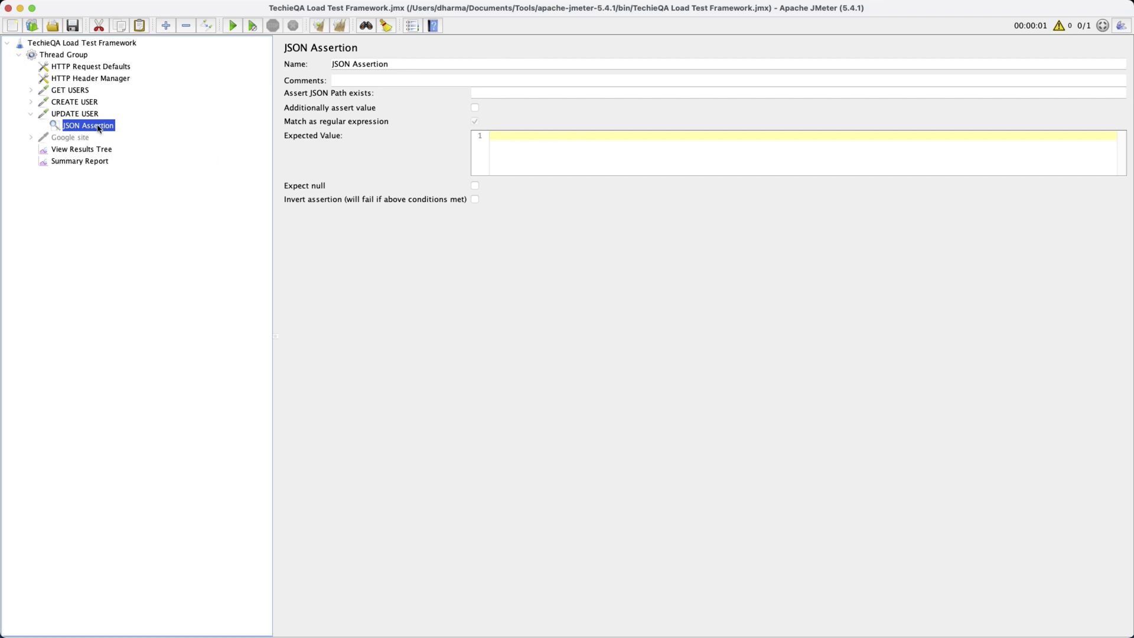
{"action": "right_click", "coordinate": [99, 128]}
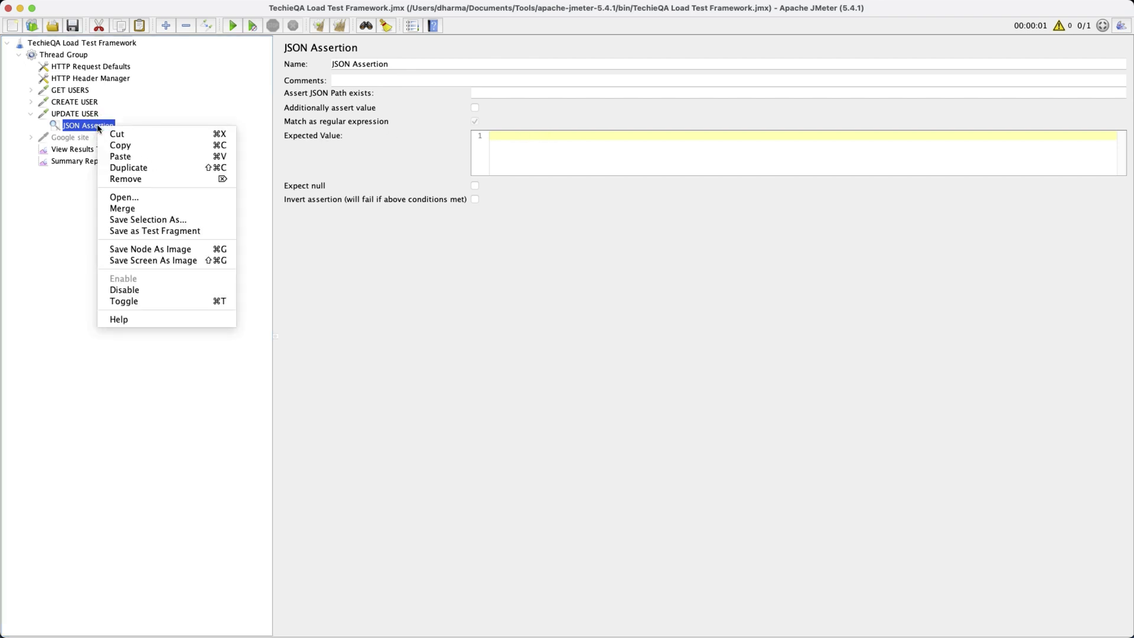
{"action": "left_click", "coordinate": [136, 178]}
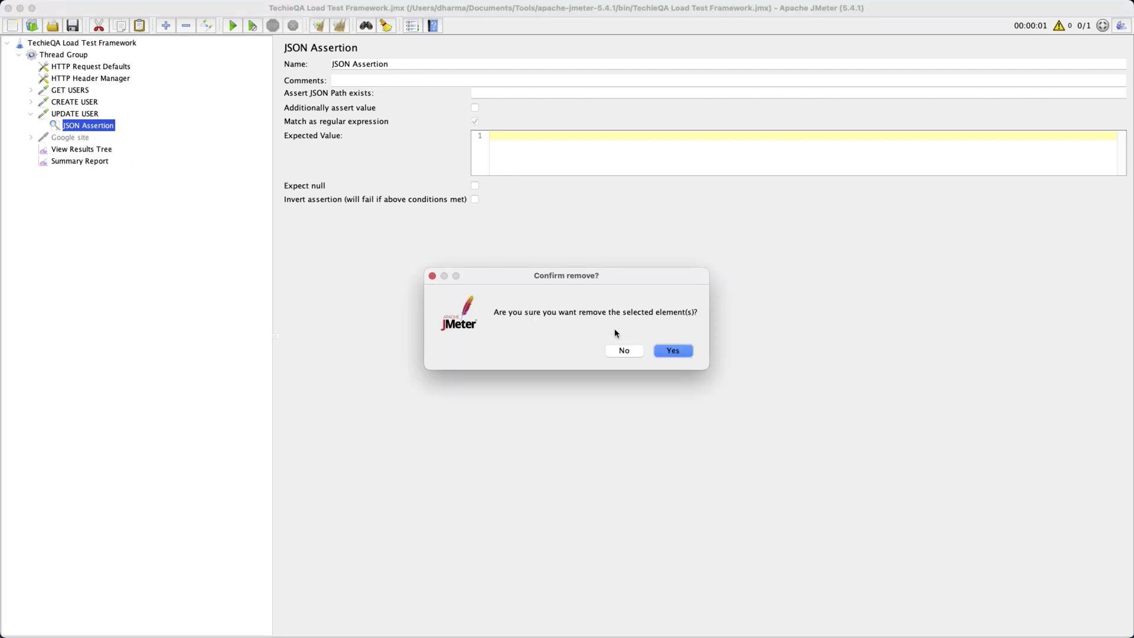
{"action": "left_click", "coordinate": [661, 351]}
Add a Response Assertion to UPDATE USER that tests whether the response code contains 200.
{"action": "right_click", "coordinate": [83, 119]}
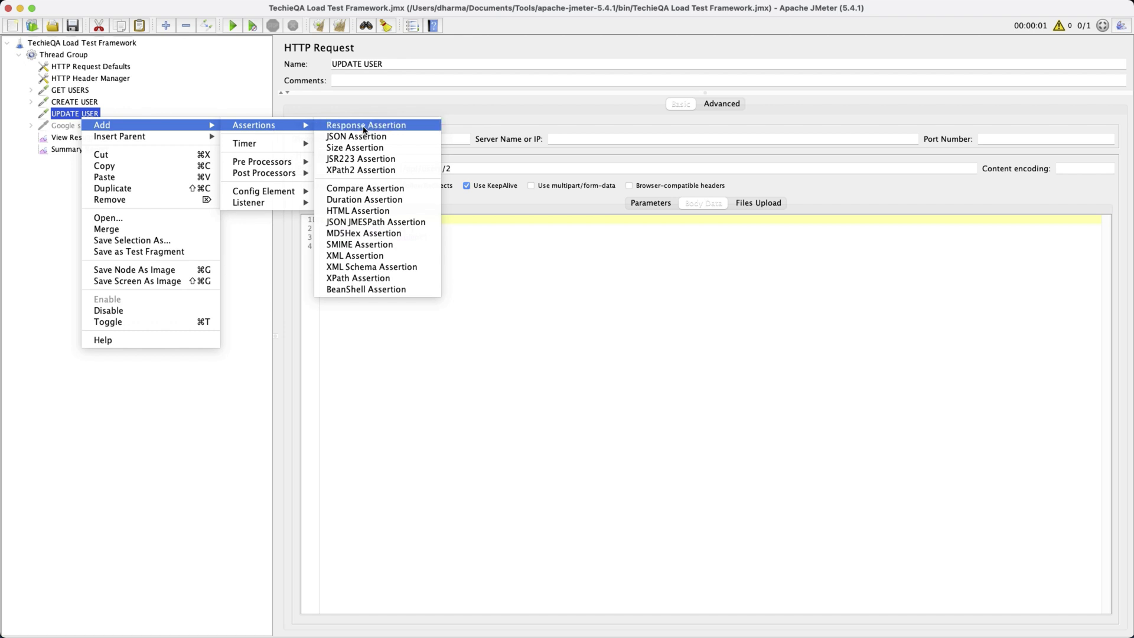
{"action": "left_click", "coordinate": [365, 126]}
{"action": "left_click", "coordinate": [547, 145]}
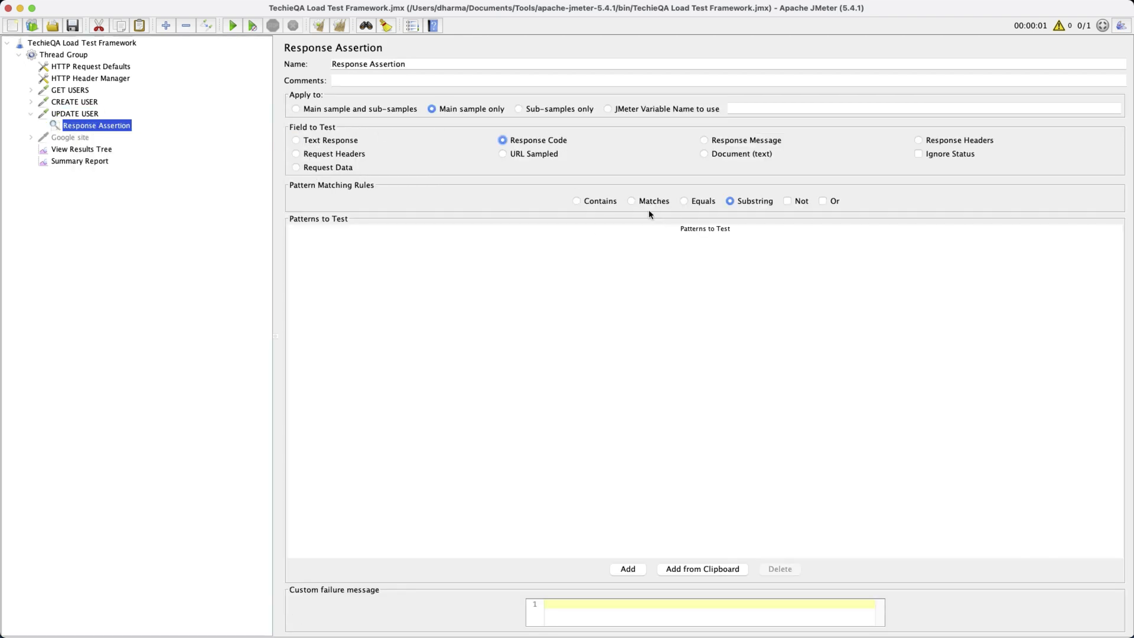
{"action": "left_click", "coordinate": [606, 204]}
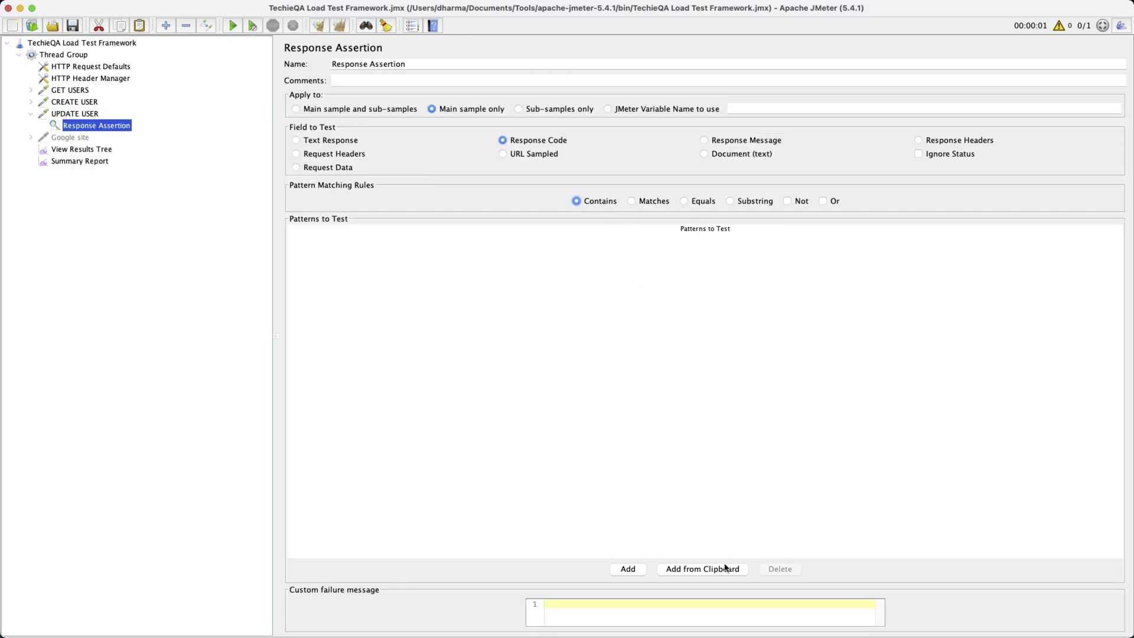
{"action": "left_click", "coordinate": [643, 573]}
{"action": "double_click", "coordinate": [435, 251]}
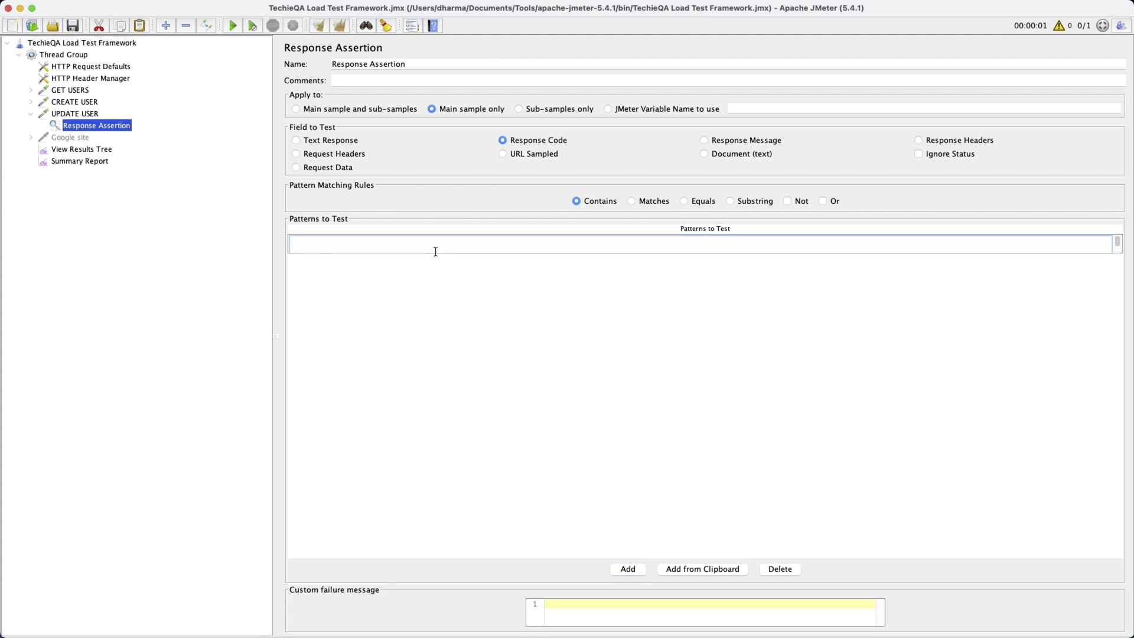
{"action": "key", "text": "Return"}
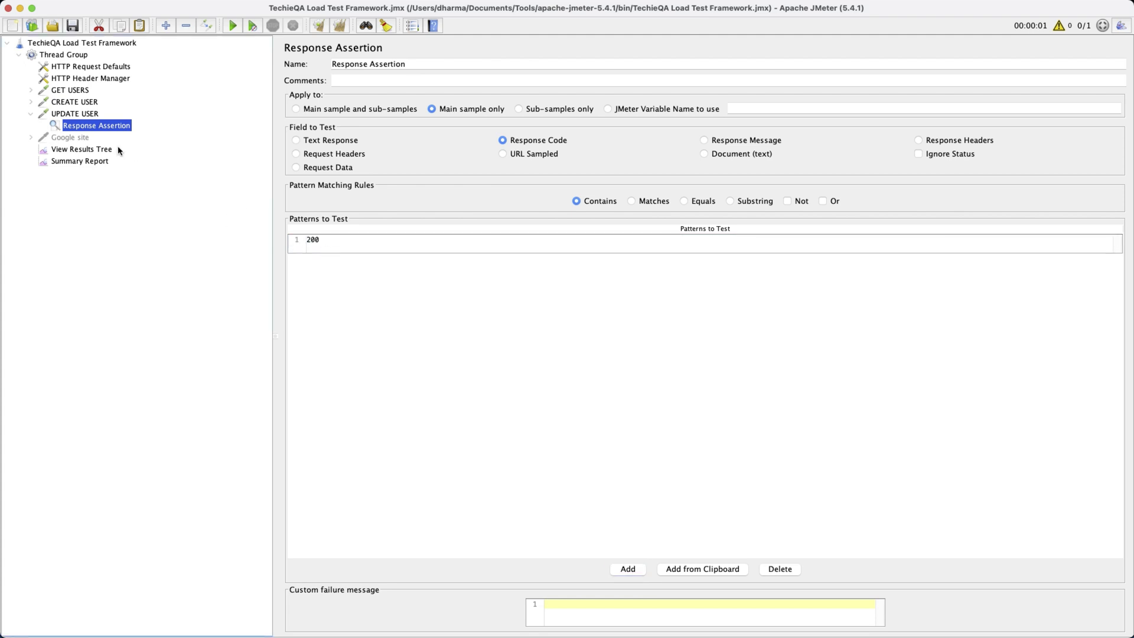
Copy the UPDATE USER request with its assertion and paste it into the Thread Group.
{"action": "left_click", "coordinate": [44, 115]}
{"action": "double_click", "coordinate": [44, 115]}
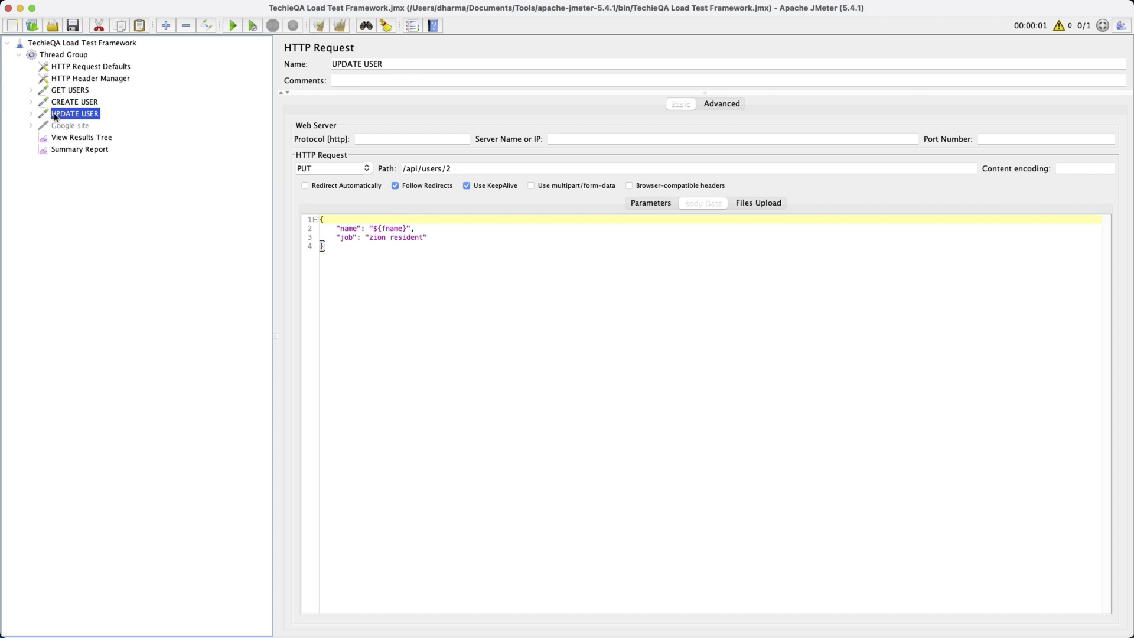
{"action": "right_click", "coordinate": [55, 117]}
{"action": "left_click", "coordinate": [83, 164]}
{"action": "left_click", "coordinate": [72, 55]}
{"action": "right_click", "coordinate": [72, 55]}
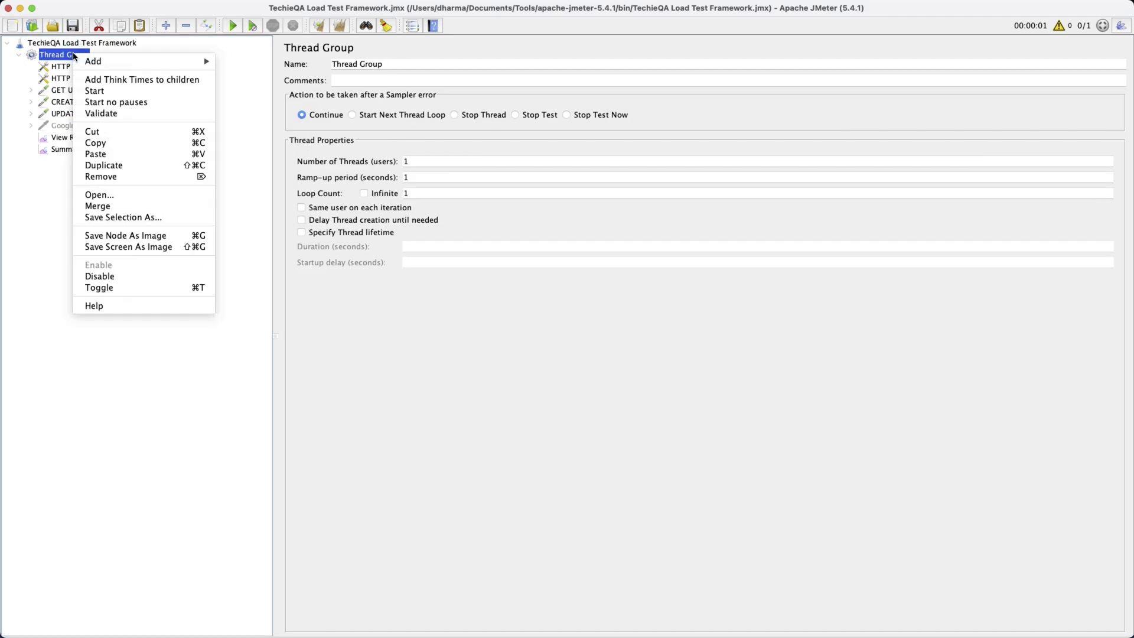
{"action": "left_click", "coordinate": [116, 156]}
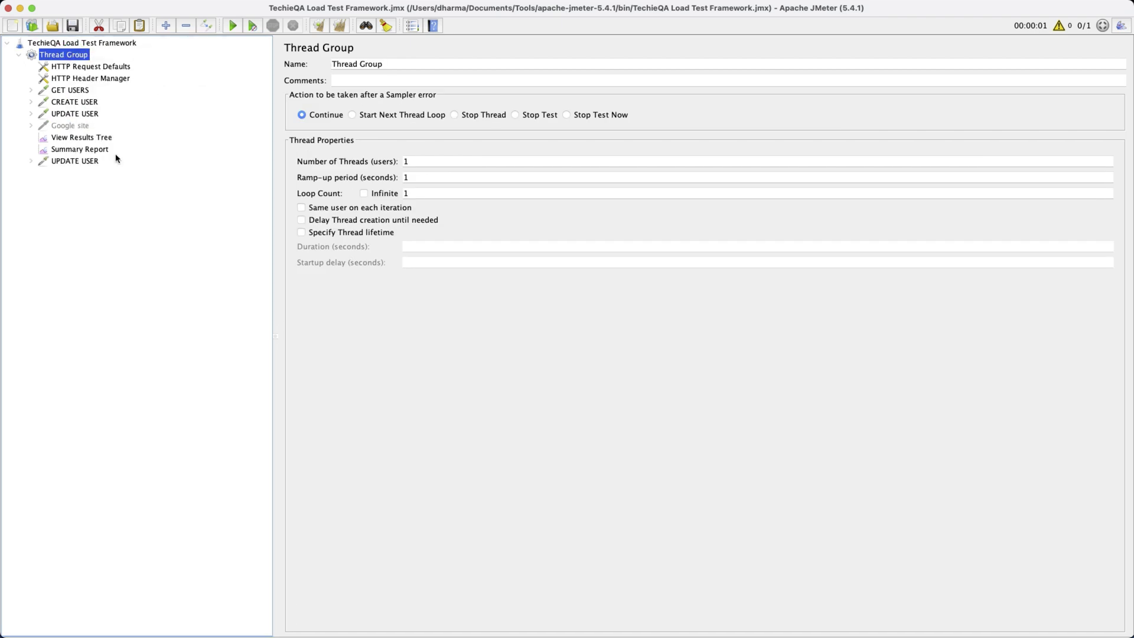
Rename the pasted request copy as DELETE USER and move it directly below UPDATE USER.
{"action": "left_click", "coordinate": [81, 165]}
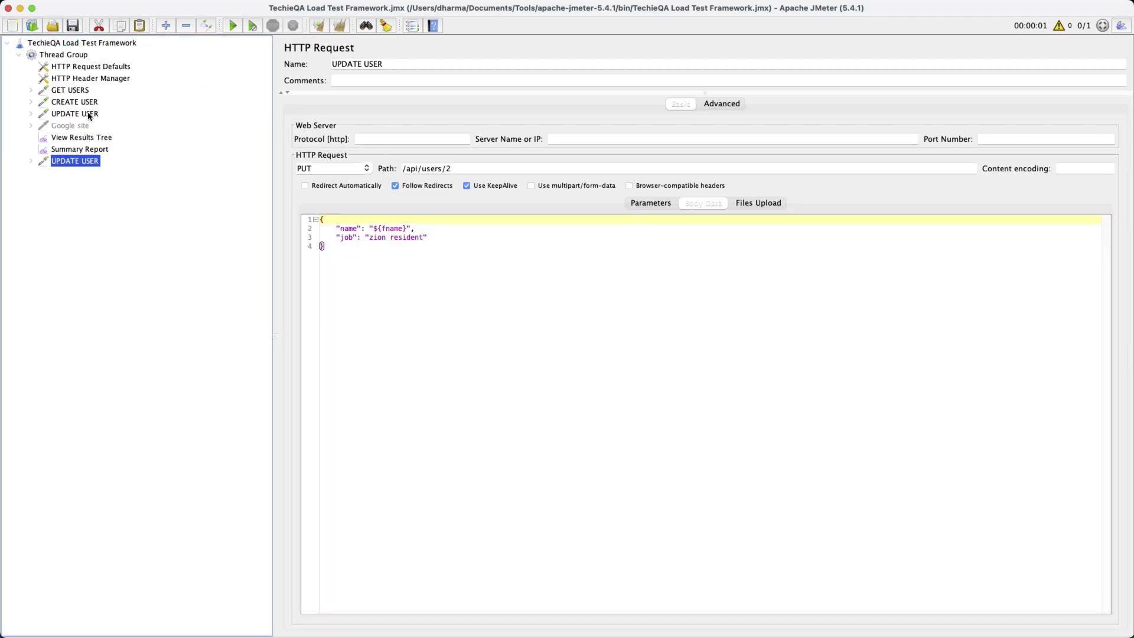
{"action": "left_click", "coordinate": [88, 114]}
{"action": "left_click", "coordinate": [84, 162]}
{"action": "left_click_drag", "start_coordinate": [331, 65], "coordinate": [361, 65]}
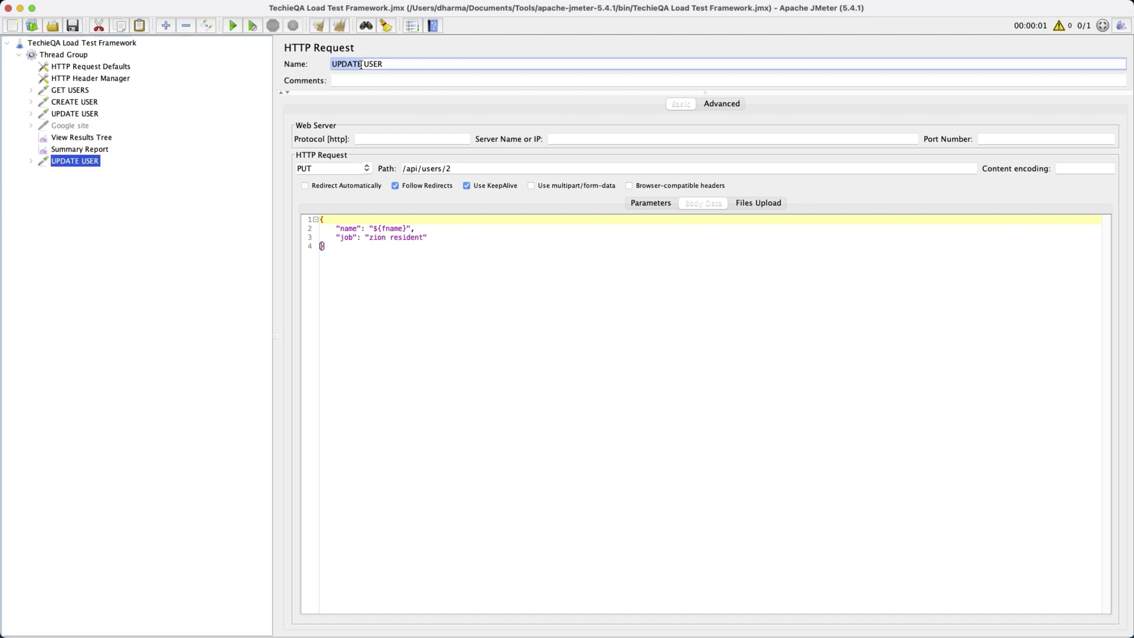
{"action": "type", "text": "DELETE"}
{"action": "left_click_drag", "start_coordinate": [73, 166], "coordinate": [72, 124]}
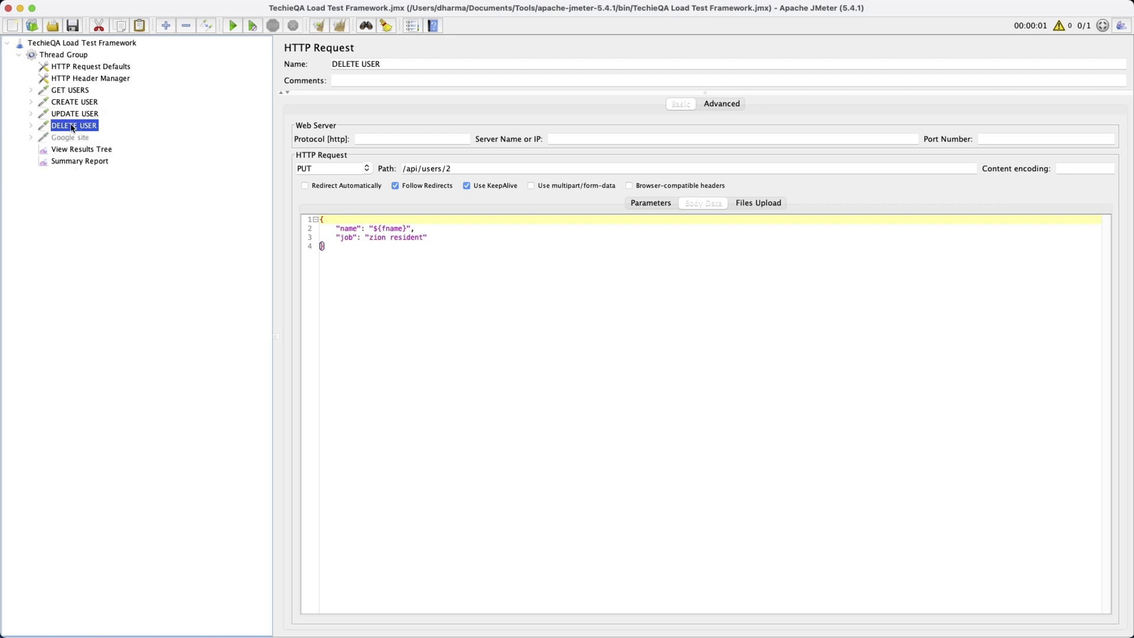
Set DELETE USER's method to DELETE, clear its body data and change the path to /api/users/3.
{"action": "left_click", "coordinate": [369, 172]}
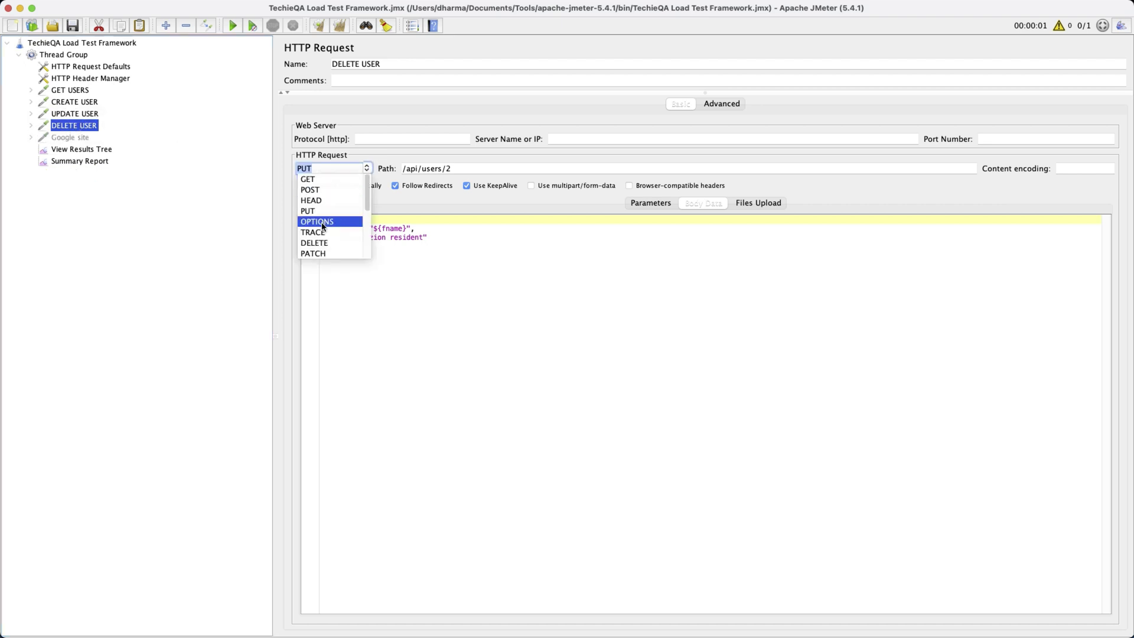
{"action": "left_click", "coordinate": [322, 246]}
{"action": "left_click_drag", "start_coordinate": [382, 265], "coordinate": [316, 221]}
{"action": "key", "text": "BackSpace"}
{"action": "key", "text": "ctrl+Page_Up"}
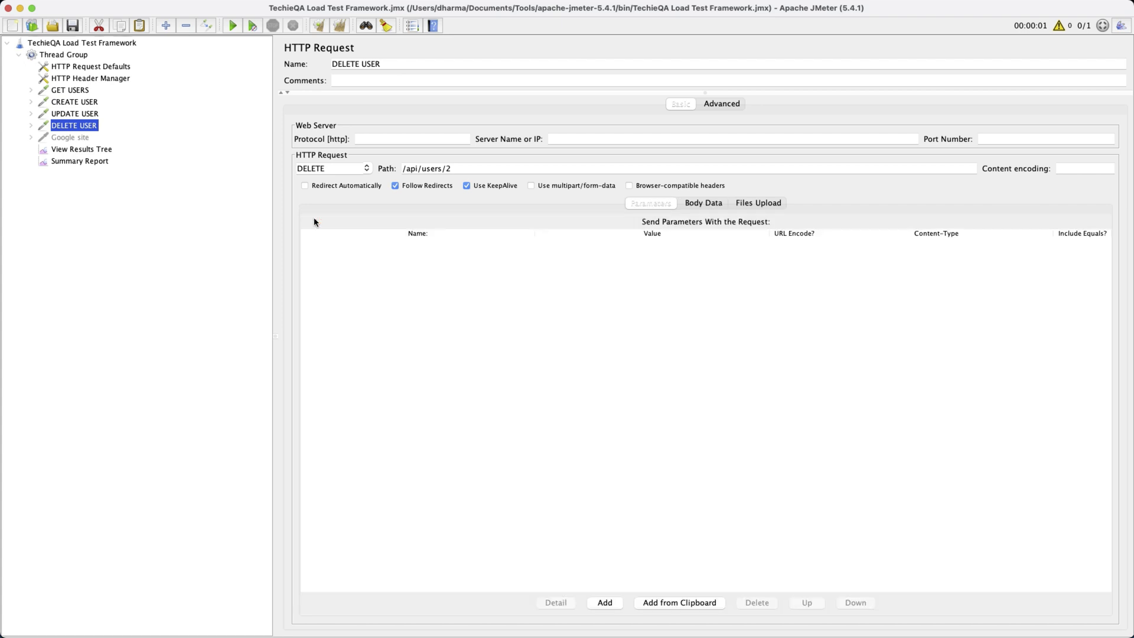
{"action": "left_click", "coordinate": [464, 169]}
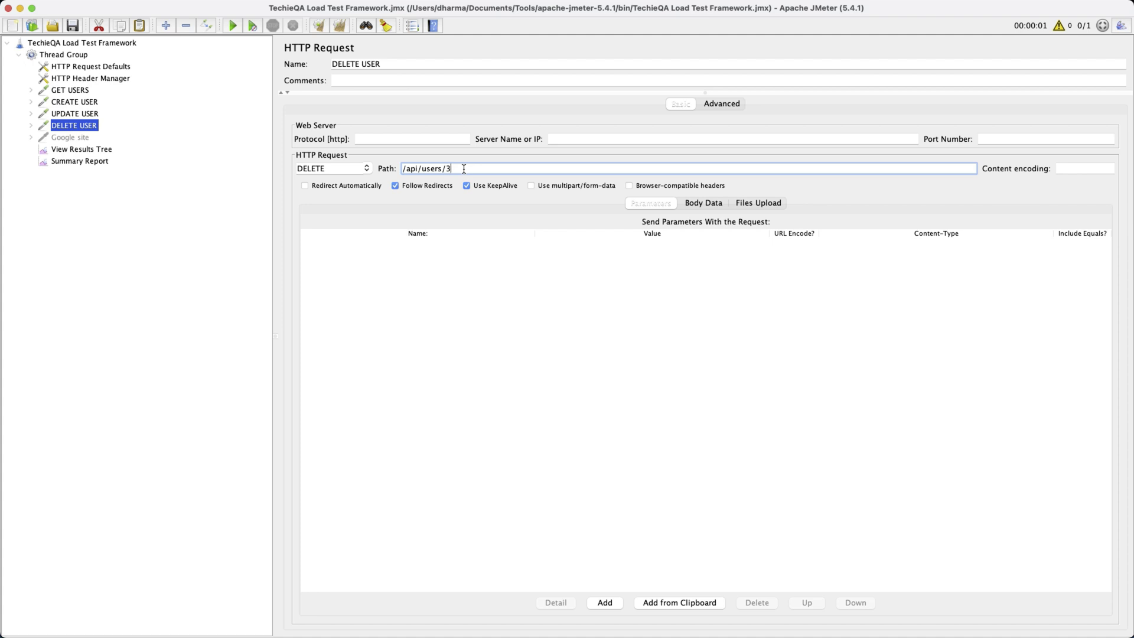
Review the settings of the GET USERS, CREATE USER, UPDATE USER and DELETE USER requests in order.
{"action": "left_click", "coordinate": [67, 90]}
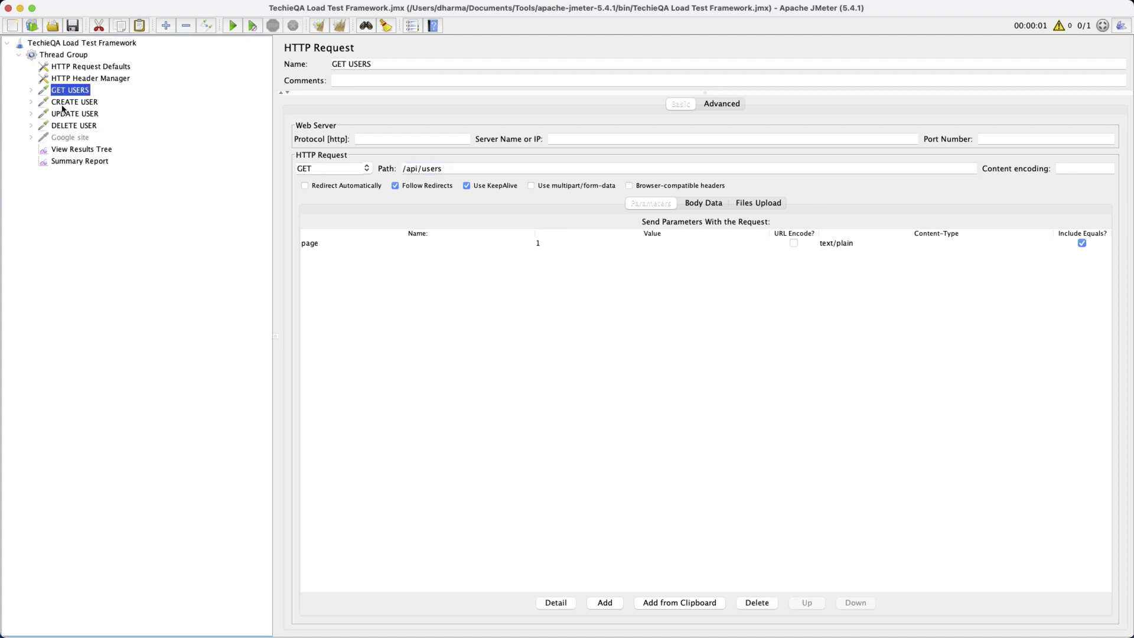
{"action": "left_click", "coordinate": [64, 102]}
{"action": "left_click", "coordinate": [62, 113]}
{"action": "left_click", "coordinate": [62, 126]}
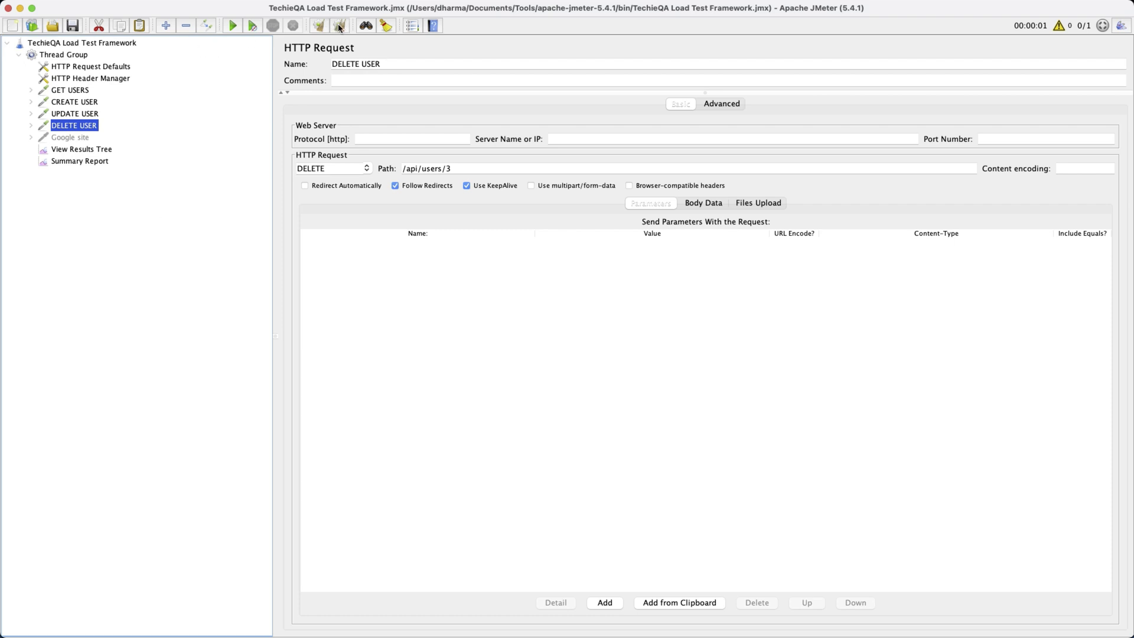
{"action": "left_click", "coordinate": [69, 92]}
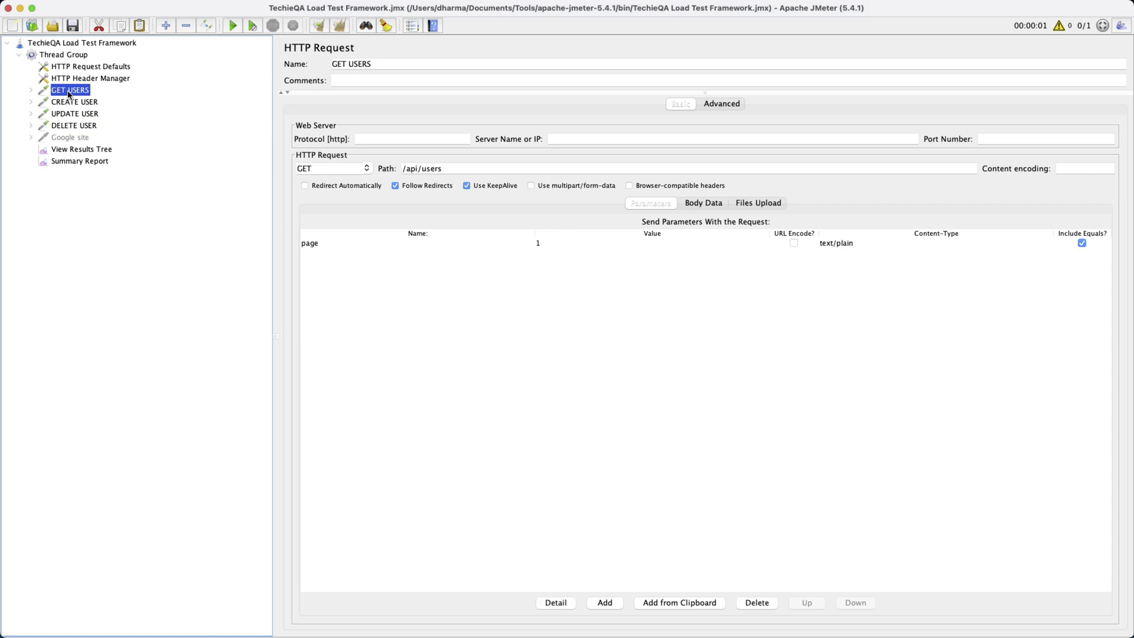
{"action": "left_click", "coordinate": [73, 104]}
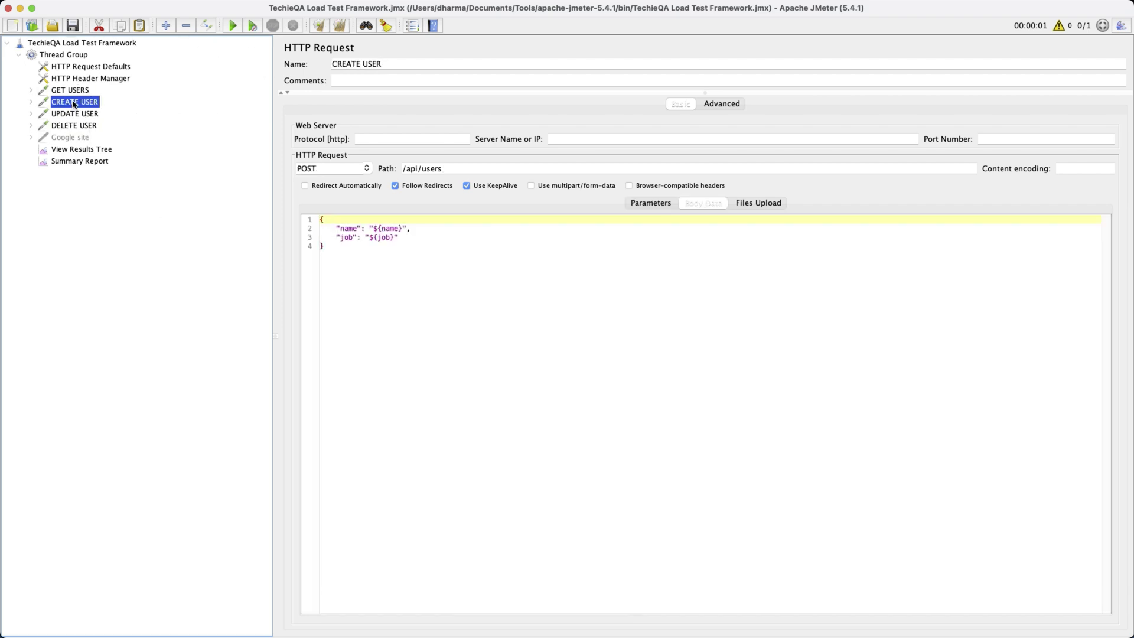
{"action": "left_click", "coordinate": [71, 116]}
{"action": "left_click", "coordinate": [69, 127]}
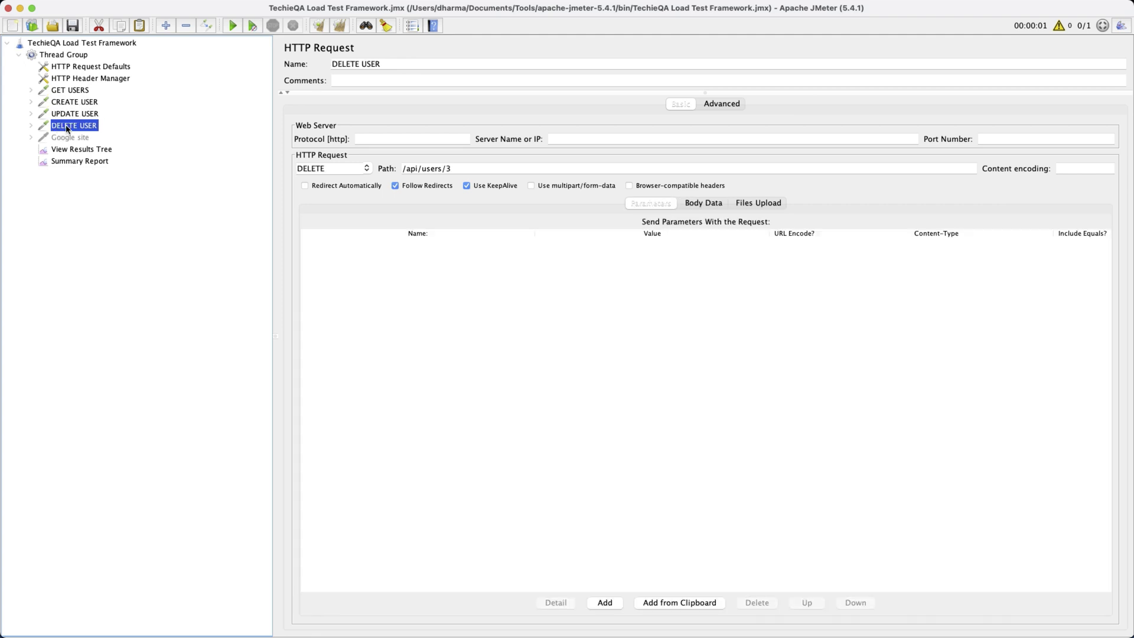
Check the Thread Group's number of threads against the sequence of requests it runs.
{"action": "left_click", "coordinate": [63, 54]}
{"action": "left_click", "coordinate": [421, 162]}
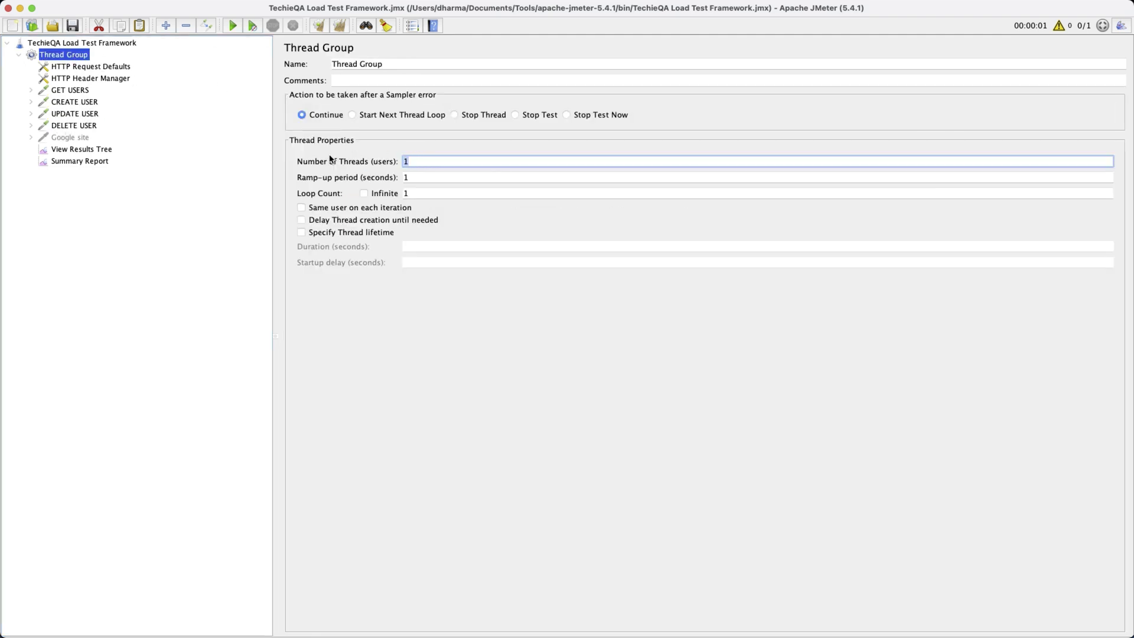
{"action": "left_click", "coordinate": [81, 92]}
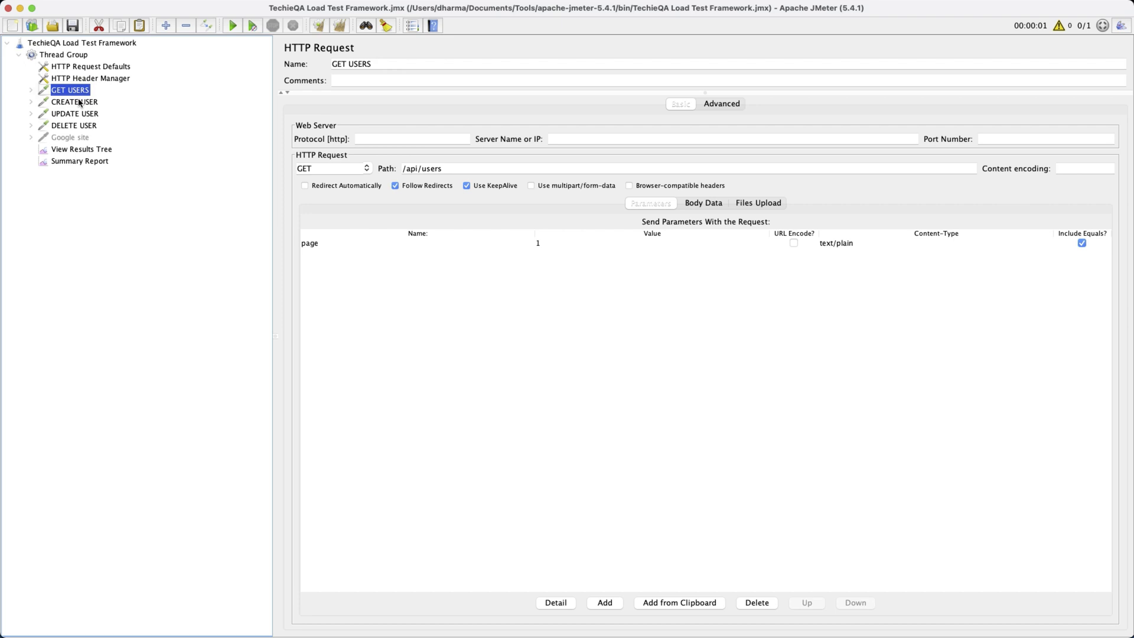
{"action": "left_click", "coordinate": [69, 55]}
{"action": "left_click", "coordinate": [428, 158]}
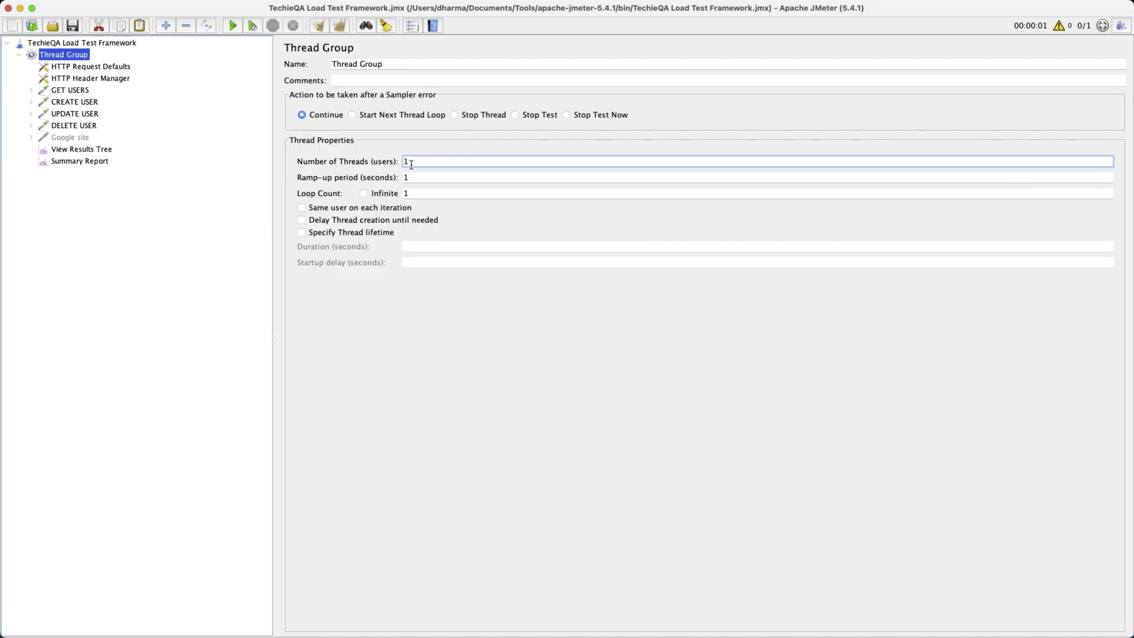
Run the test and examine DELETE USER's Response Assertion result in View Results Tree, rendered as Text.
{"action": "left_click", "coordinate": [230, 25]}
{"action": "left_click", "coordinate": [92, 154]}
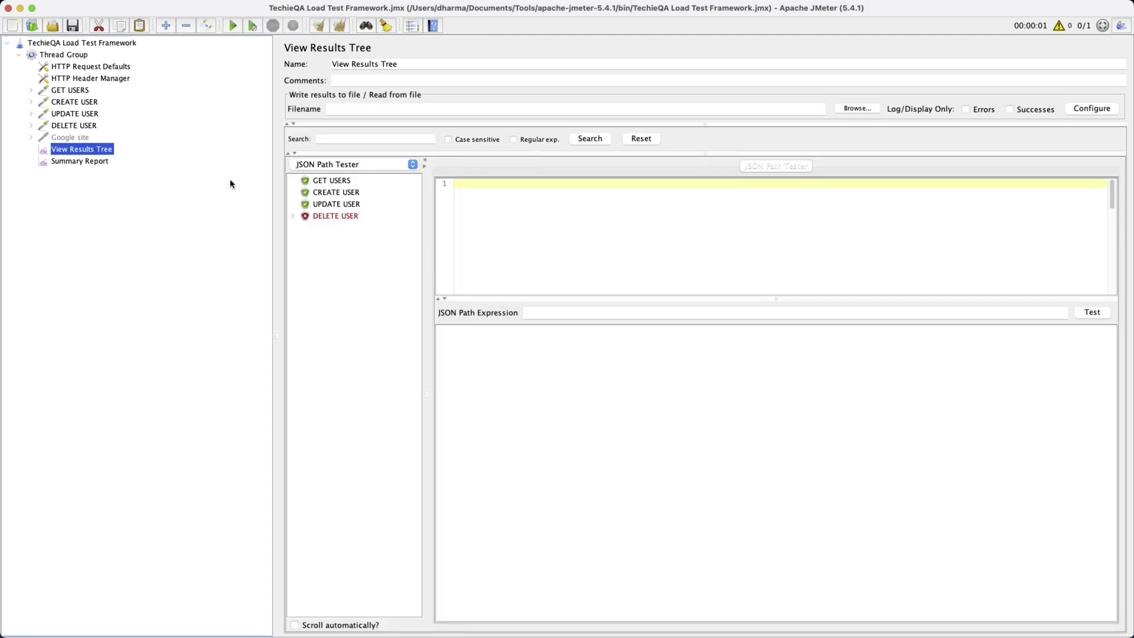
{"action": "left_click", "coordinate": [328, 216]}
{"action": "left_click", "coordinate": [293, 216]}
{"action": "left_click", "coordinate": [327, 229]}
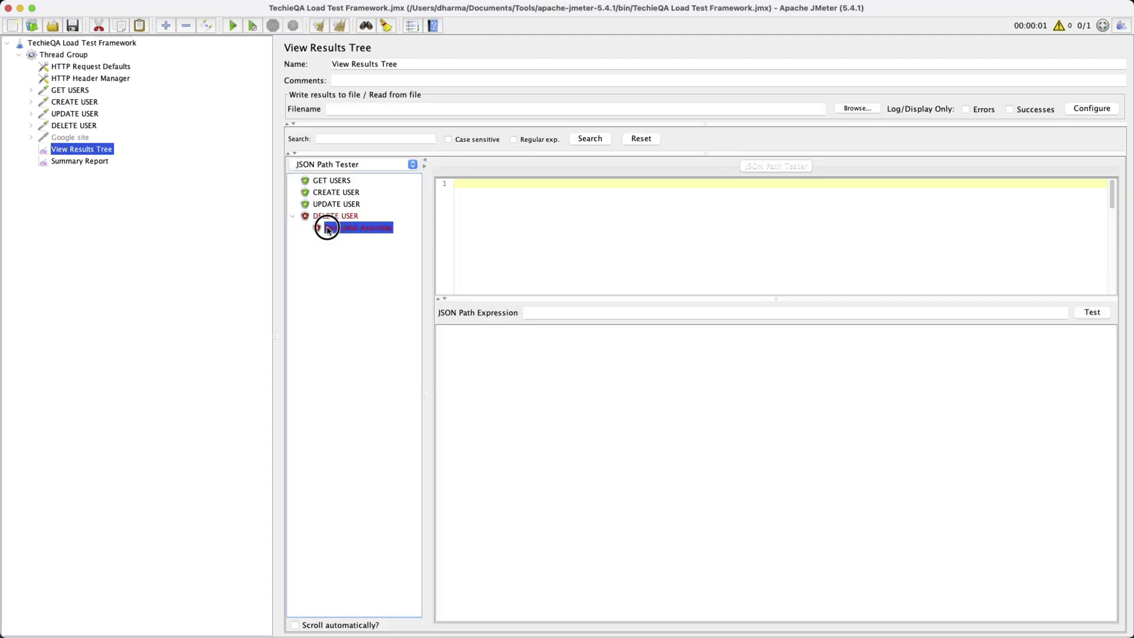
{"action": "left_click", "coordinate": [381, 169]}
{"action": "left_click", "coordinate": [358, 176]}
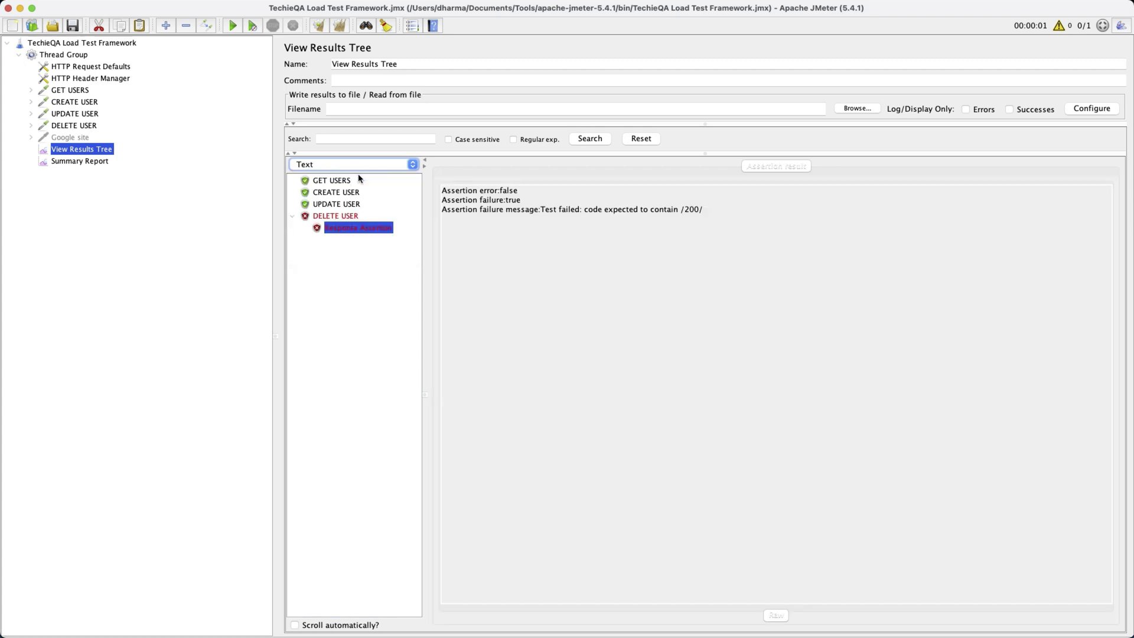
{"action": "double_click", "coordinate": [692, 210]}
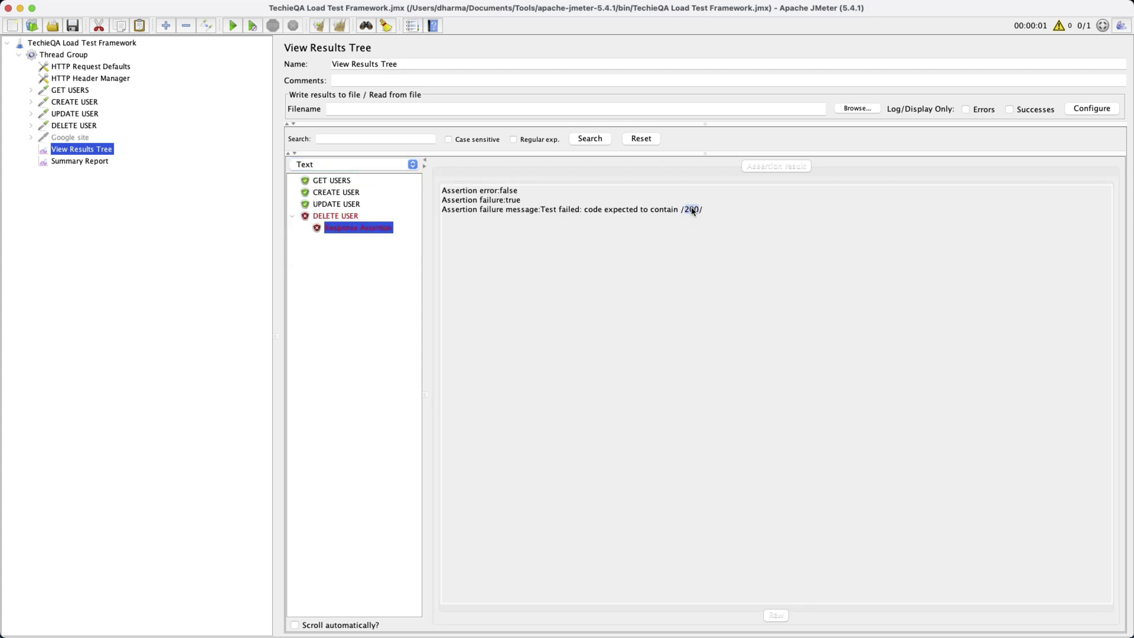
Change the expected response code pattern in DELETE USER's Response Assertion to 204.
{"action": "left_click", "coordinate": [31, 126]}
{"action": "left_click", "coordinate": [94, 137]}
{"action": "left_click", "coordinate": [406, 241]}
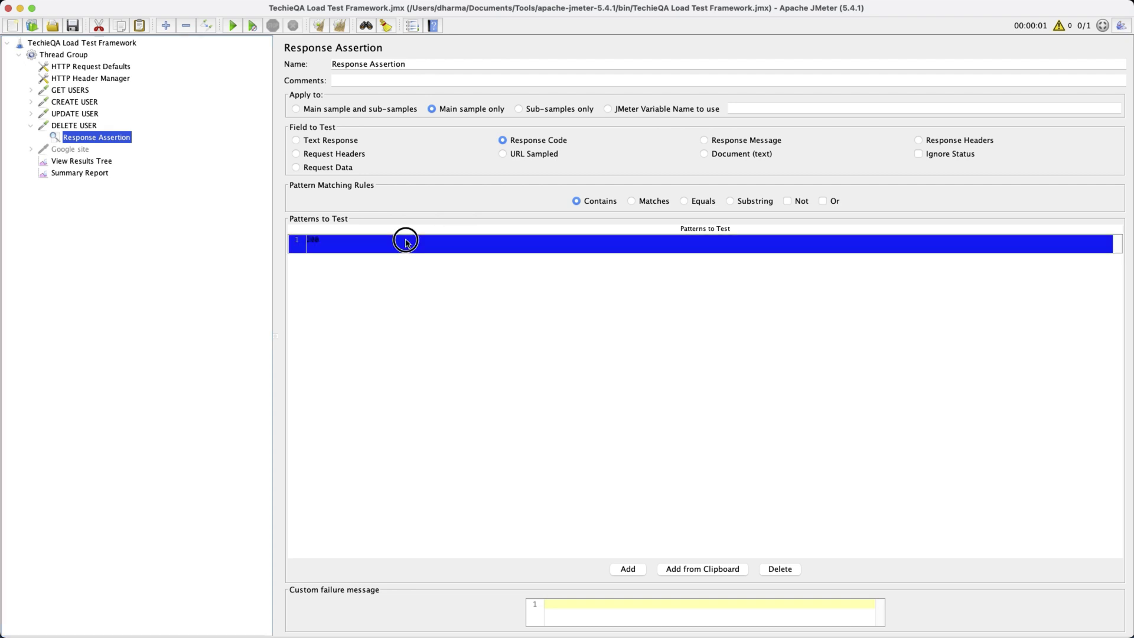
{"action": "left_click", "coordinate": [406, 241]}
{"action": "key", "text": "BackSpace"}
{"action": "type", "text": "4"}
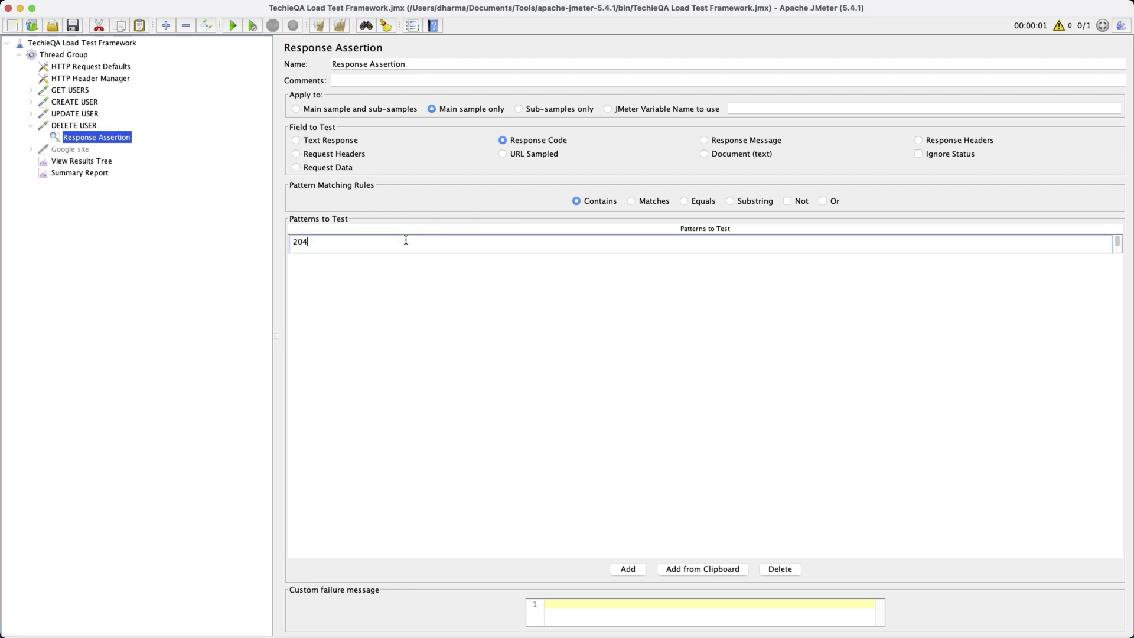
Rerun the test with the previous results cleared and check DELETE USER's sampler result in View Results Tree.
{"action": "left_click", "coordinate": [428, 185]}
{"action": "left_click", "coordinate": [340, 25]}
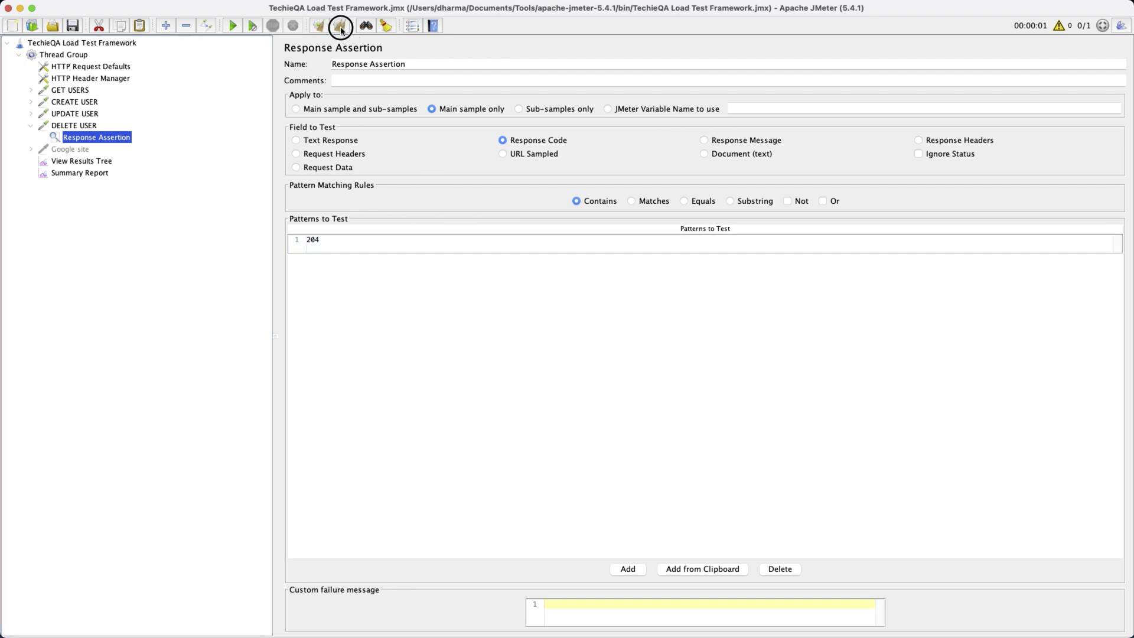
{"action": "left_click", "coordinate": [233, 25]}
{"action": "left_click", "coordinate": [94, 174]}
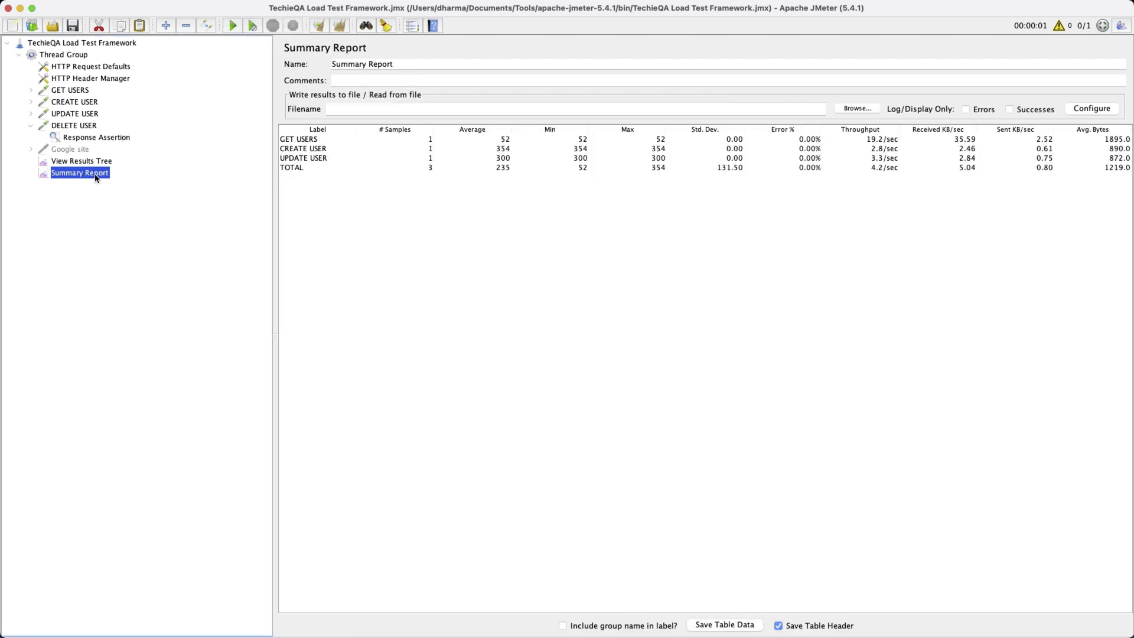
{"action": "left_click", "coordinate": [95, 161]}
{"action": "left_click", "coordinate": [349, 216]}
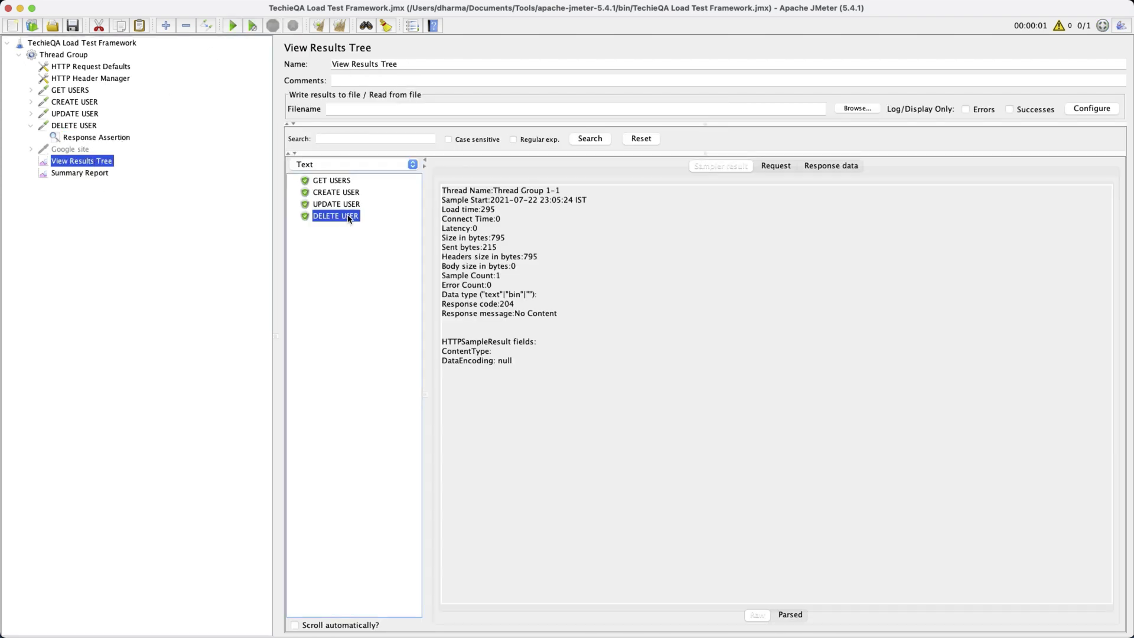
Compare the sampler results of GET USERS, CREATE USER, UPDATE USER and DELETE USER, checking each response code.
{"action": "left_click", "coordinate": [348, 205]}
{"action": "left_click", "coordinate": [347, 193]}
{"action": "left_click", "coordinate": [341, 182]}
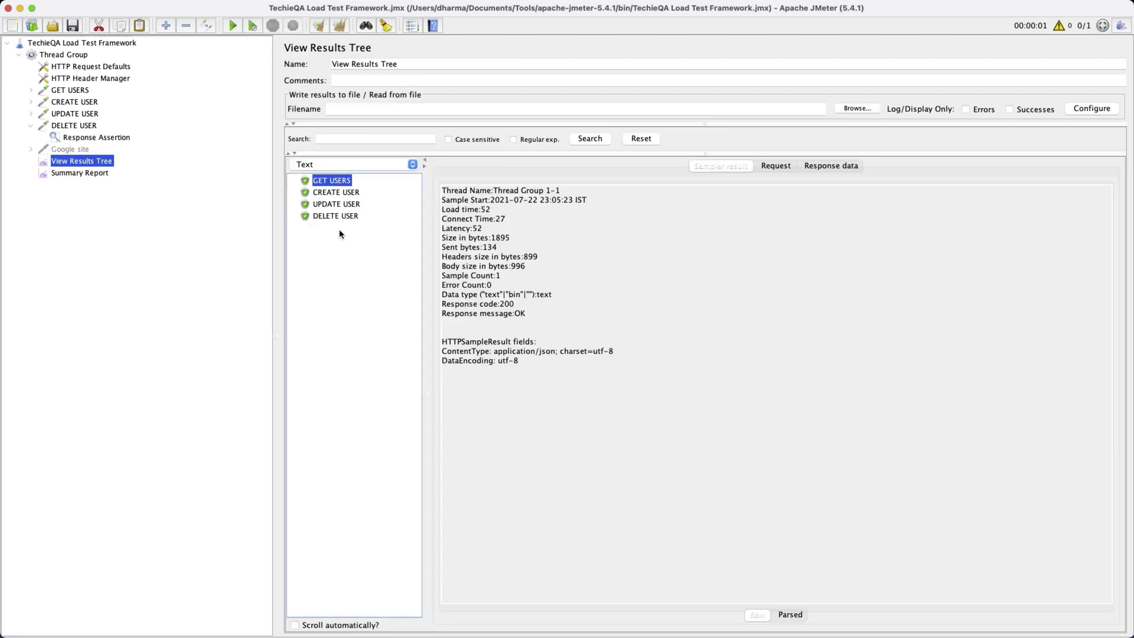
{"action": "left_click", "coordinate": [329, 219]}
{"action": "left_click", "coordinate": [331, 206]}
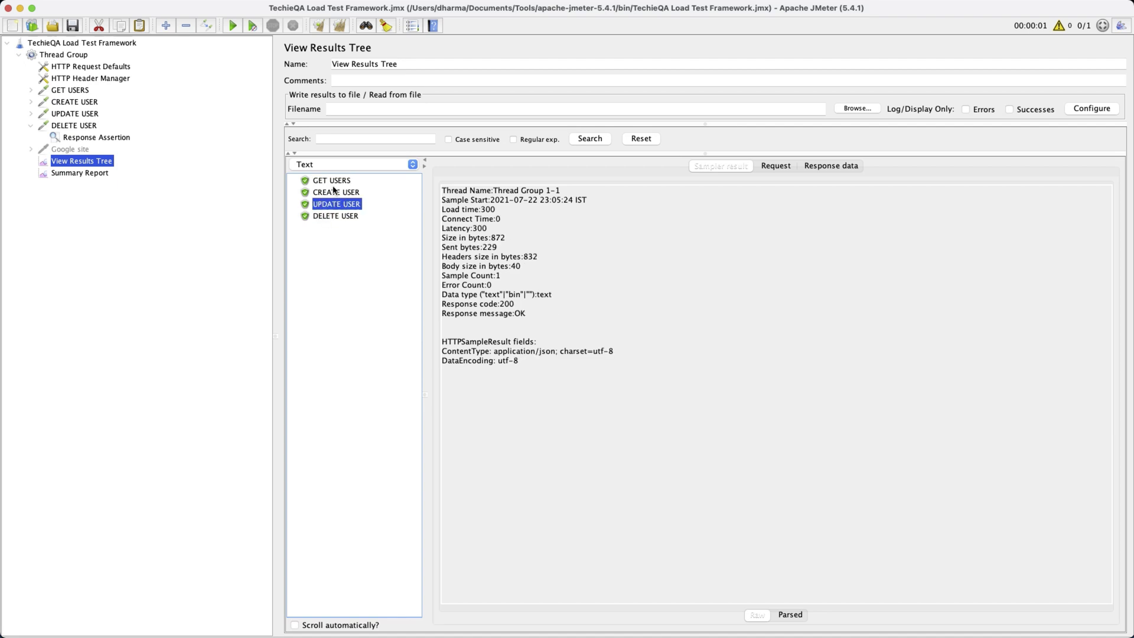
{"action": "left_click", "coordinate": [335, 193]}
{"action": "left_click", "coordinate": [335, 181]}
{"action": "left_click", "coordinate": [332, 193]}
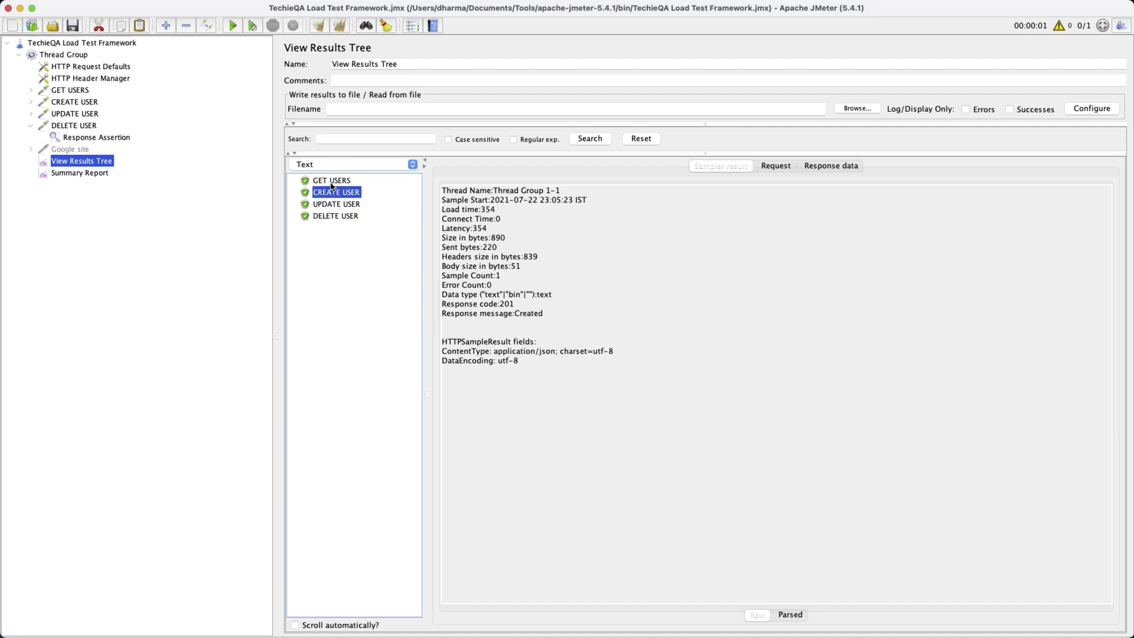
{"action": "left_click", "coordinate": [332, 182]}
{"action": "left_click", "coordinate": [331, 194]}
{"action": "left_click", "coordinate": [329, 206]}
{"action": "left_click", "coordinate": [329, 217]}
{"action": "left_click", "coordinate": [331, 205]}
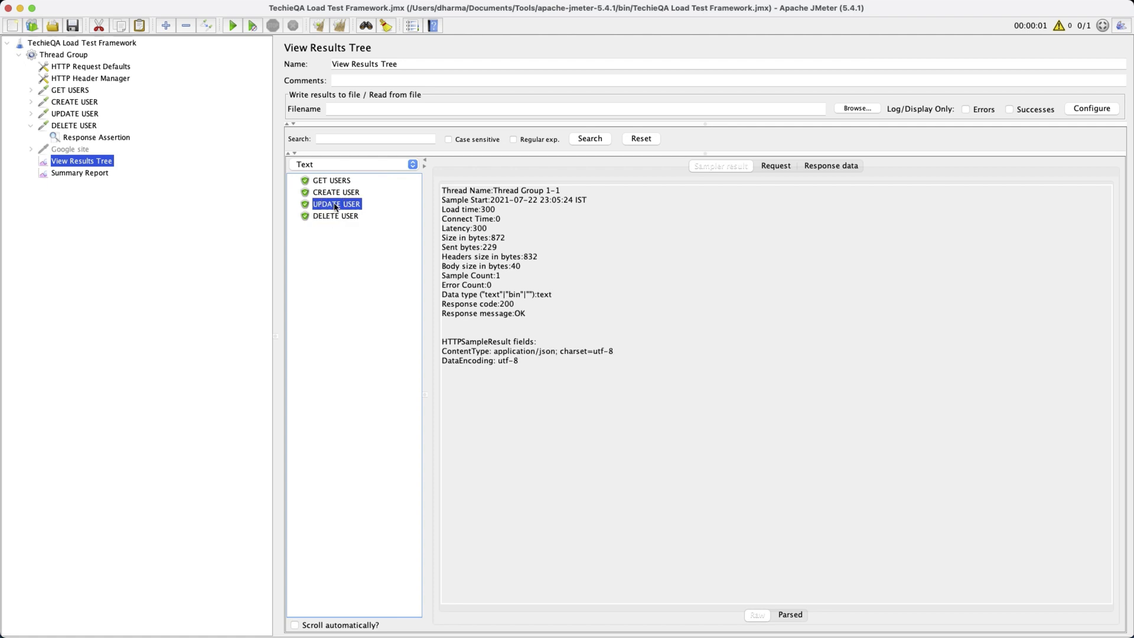
{"action": "left_click", "coordinate": [331, 194]}
{"action": "left_click", "coordinate": [336, 181]}
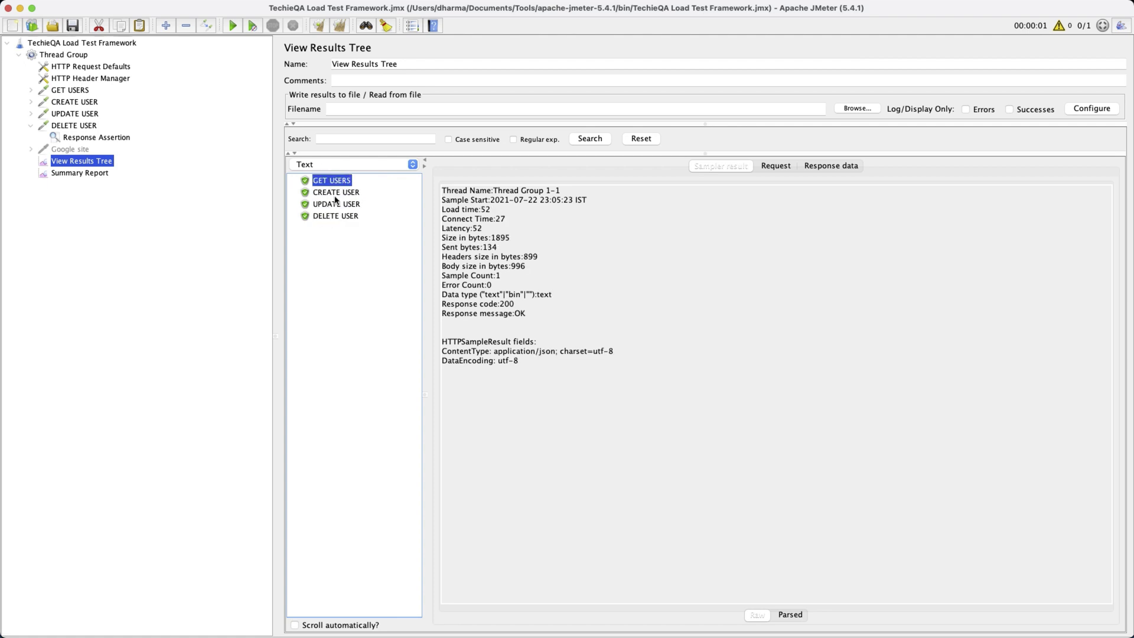
{"action": "left_click", "coordinate": [335, 195]}
{"action": "left_click", "coordinate": [335, 204]}
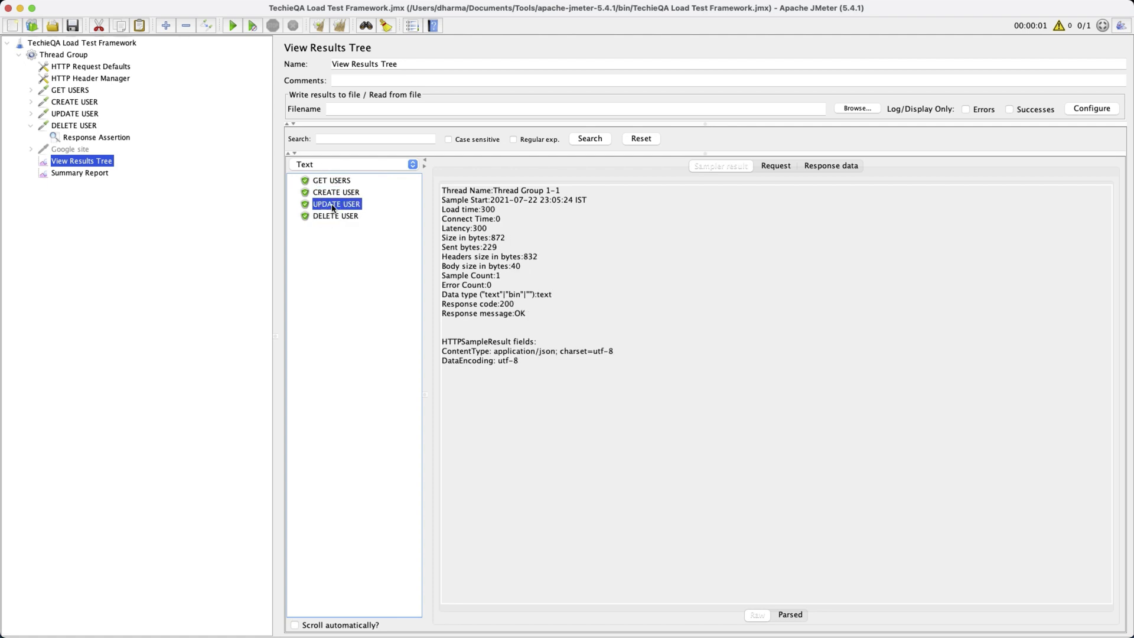
Expand CREATE USER and GET USERS in the test plan and examine the JSON Extractor under GET USERS.
{"action": "left_click", "coordinate": [31, 102]}
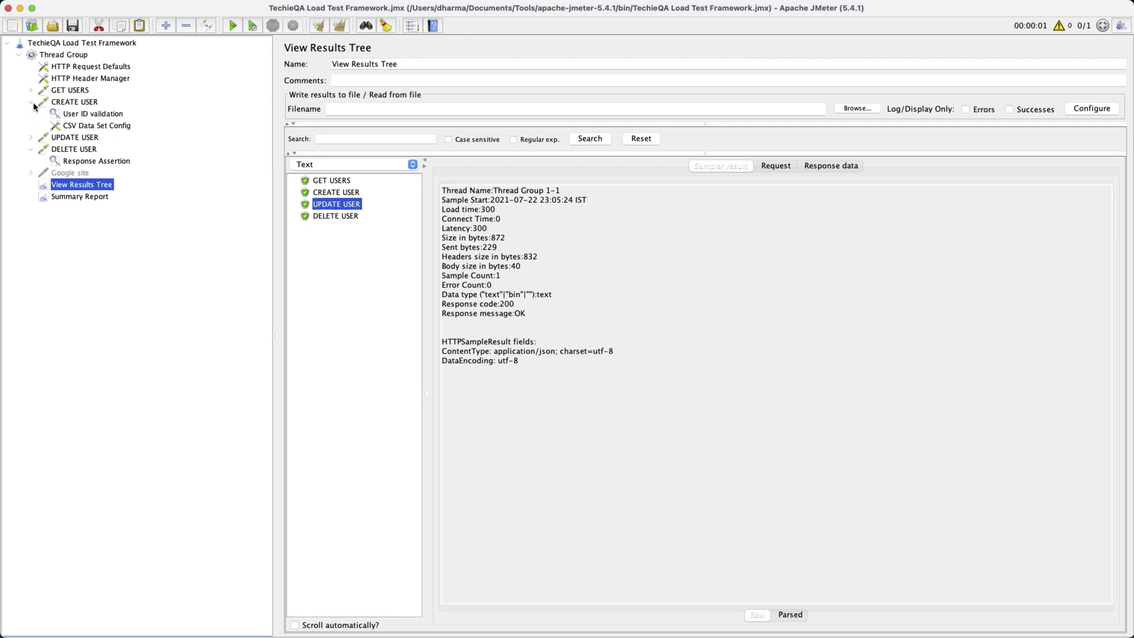
{"action": "left_click", "coordinate": [33, 90]}
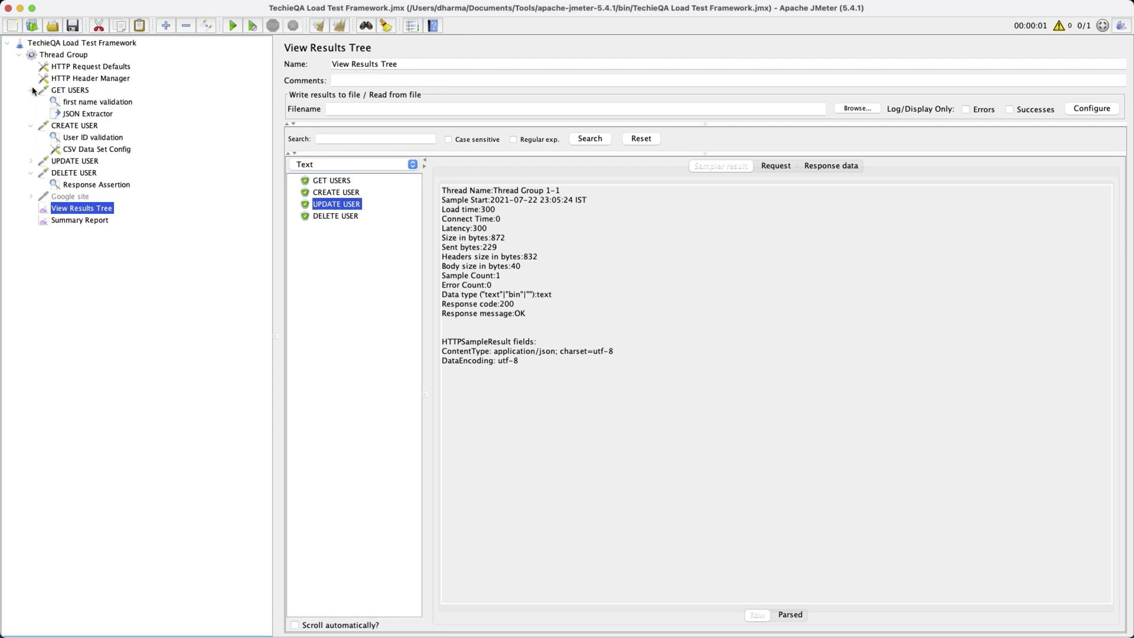
{"action": "left_click", "coordinate": [83, 114]}
{"action": "left_click", "coordinate": [72, 89]}
{"action": "left_click", "coordinate": [75, 115]}
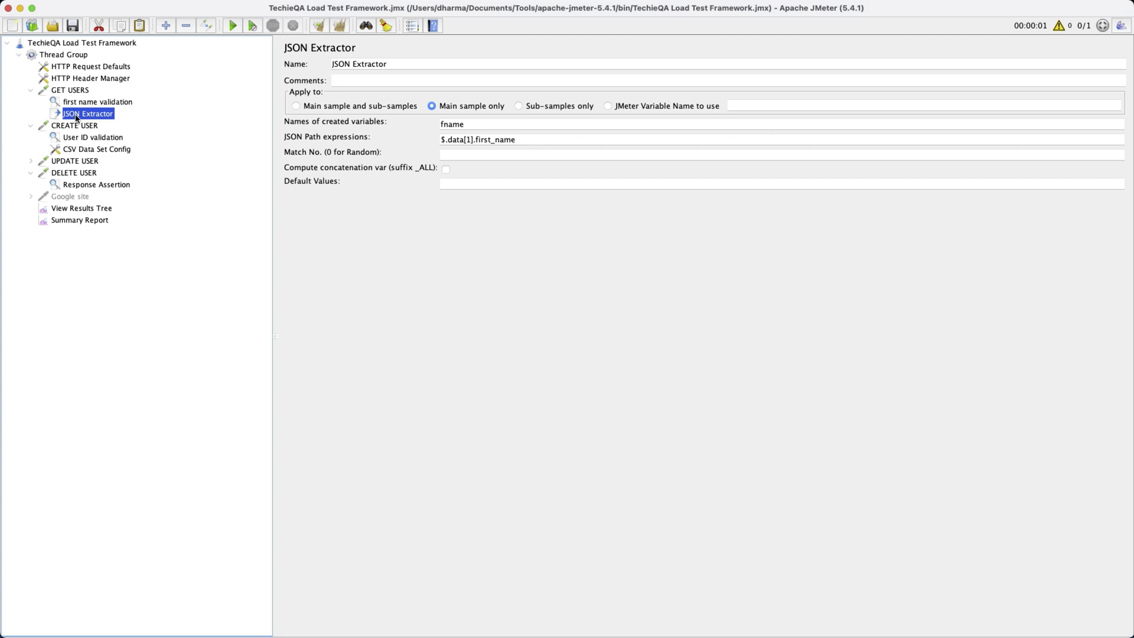
Add an HTTP Header Manager config element under the CREATE USER request.
{"action": "left_click", "coordinate": [75, 125]}
{"action": "right_click", "coordinate": [77, 126]}
{"action": "mouse_move", "coordinate": [117, 136]}
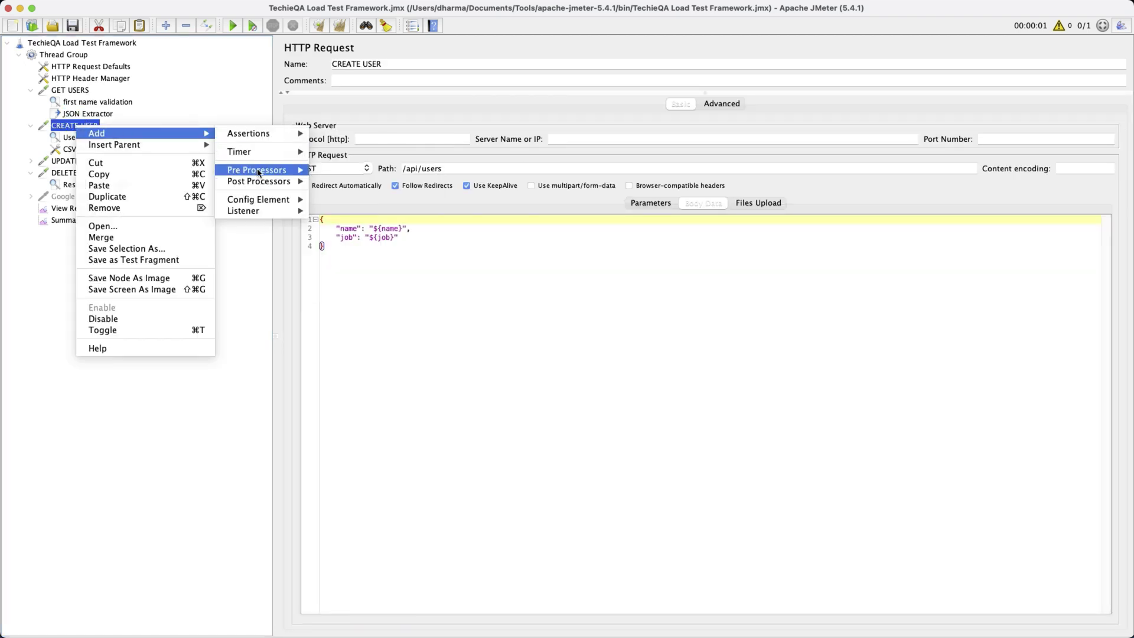
{"action": "mouse_move", "coordinate": [260, 203]}
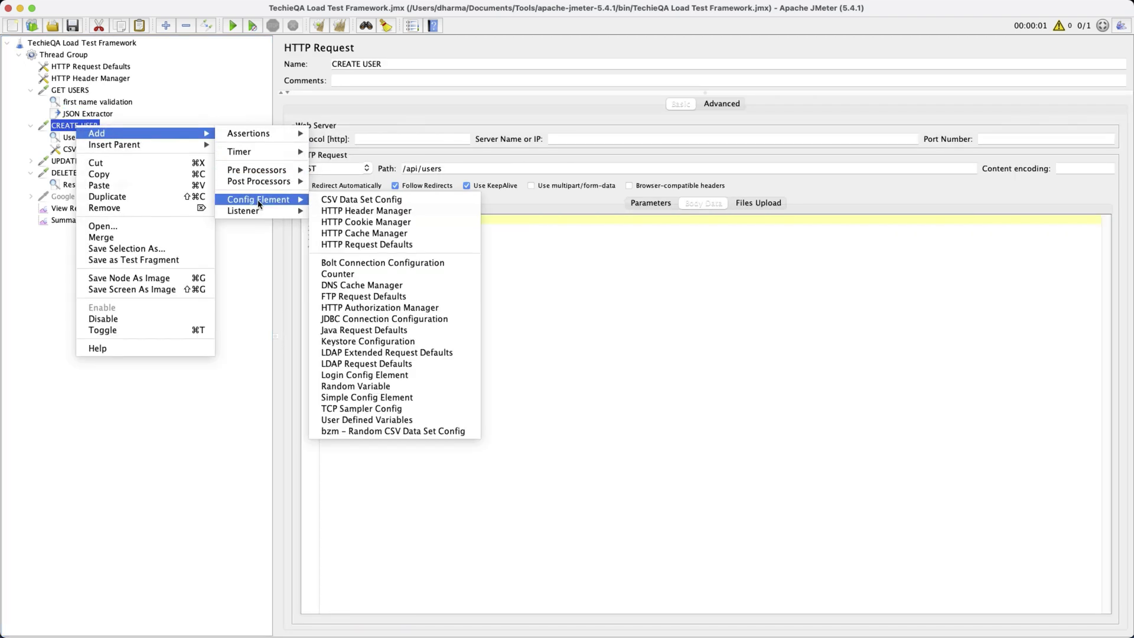
{"action": "left_click", "coordinate": [360, 217]}
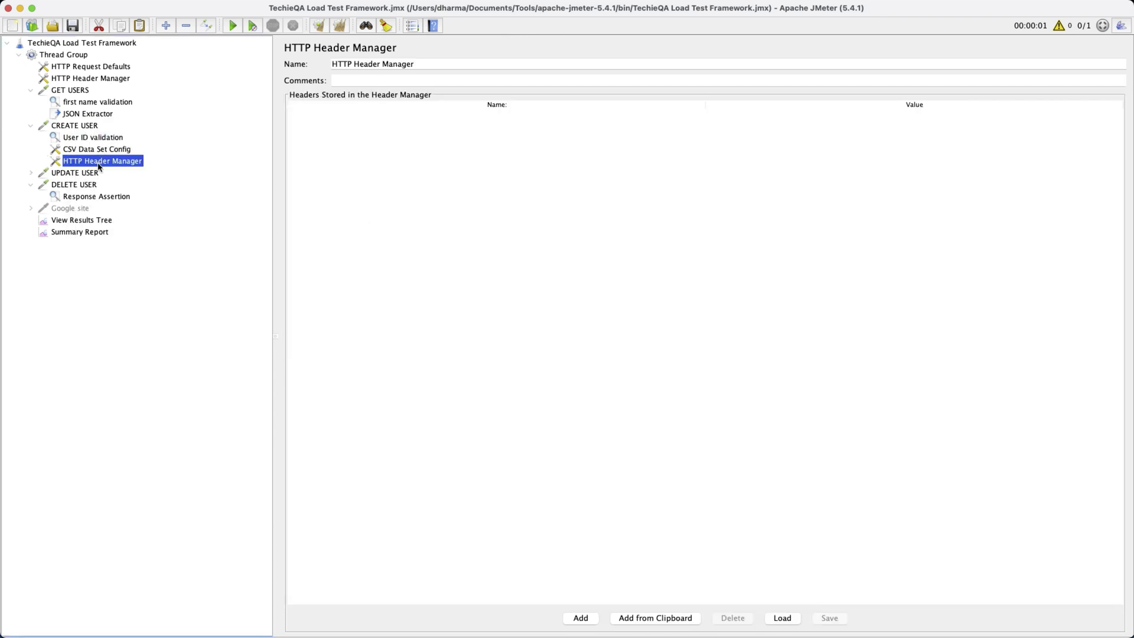
Add a header named Authorisation with the value ${fname} to CREATE USER's HTTP Header Manager.
{"action": "left_click", "coordinate": [581, 618]}
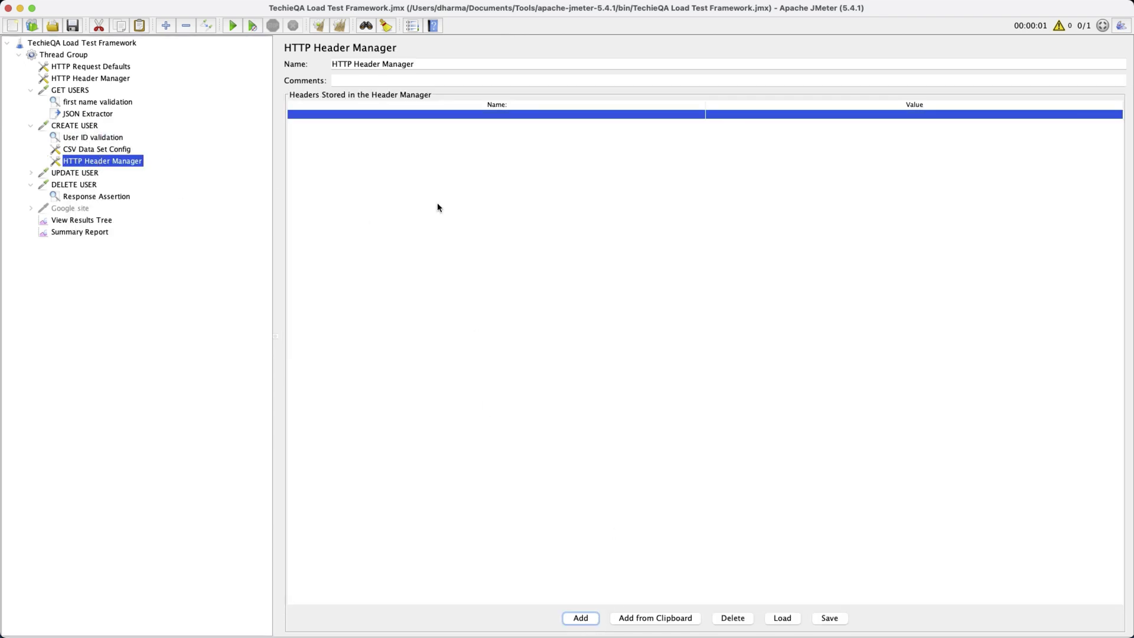
{"action": "double_click", "coordinate": [421, 115]}
{"action": "type", "text": "Token"}
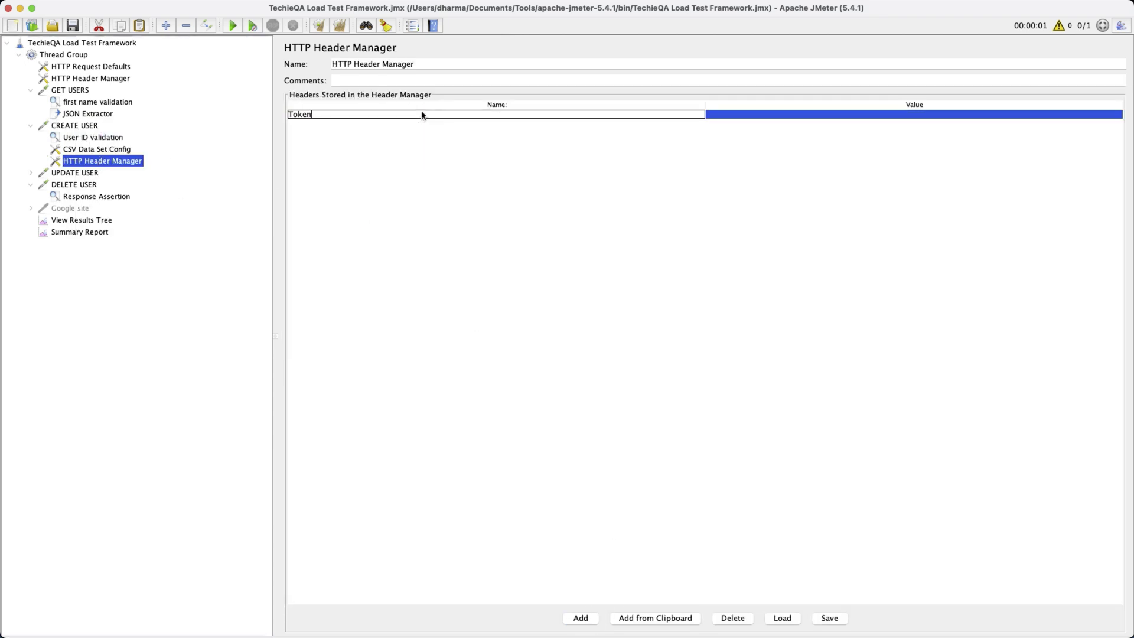
{"action": "key", "text": "super+a"}
{"action": "type", "text": "Authorisation"}
{"action": "key", "text": "Return"}
{"action": "left_click", "coordinate": [730, 114]}
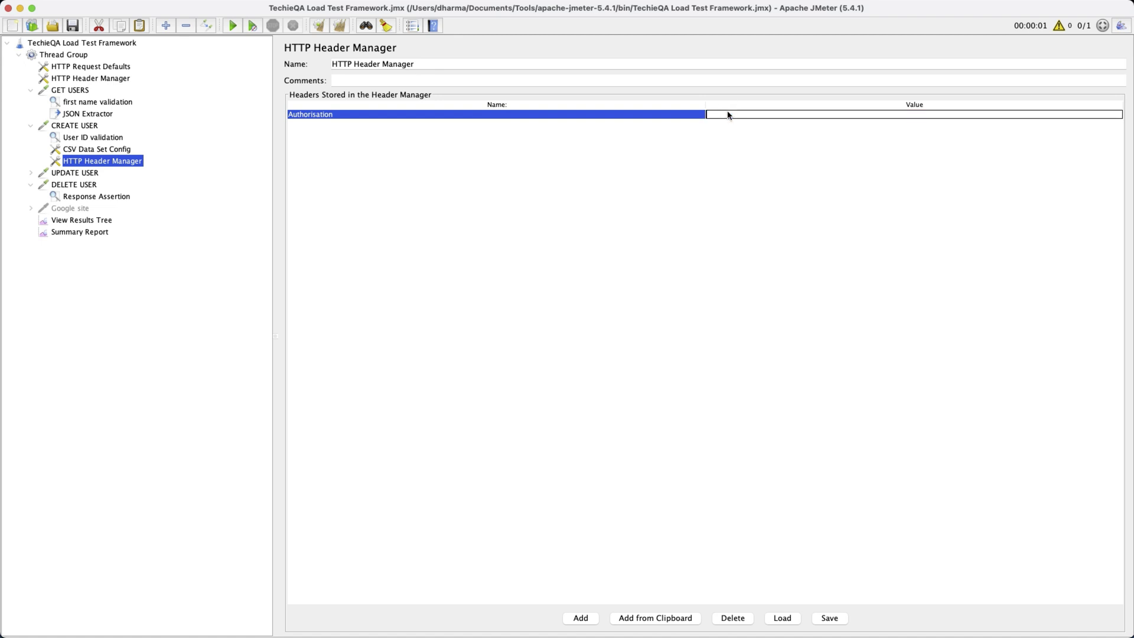
{"action": "type", "text": "${}"}
{"action": "type", "text": "fname"}
{"action": "left_click", "coordinate": [349, 112]}
Check the created variable name in the JSON Extractor under GET USERS.
{"action": "left_click", "coordinate": [86, 114]}
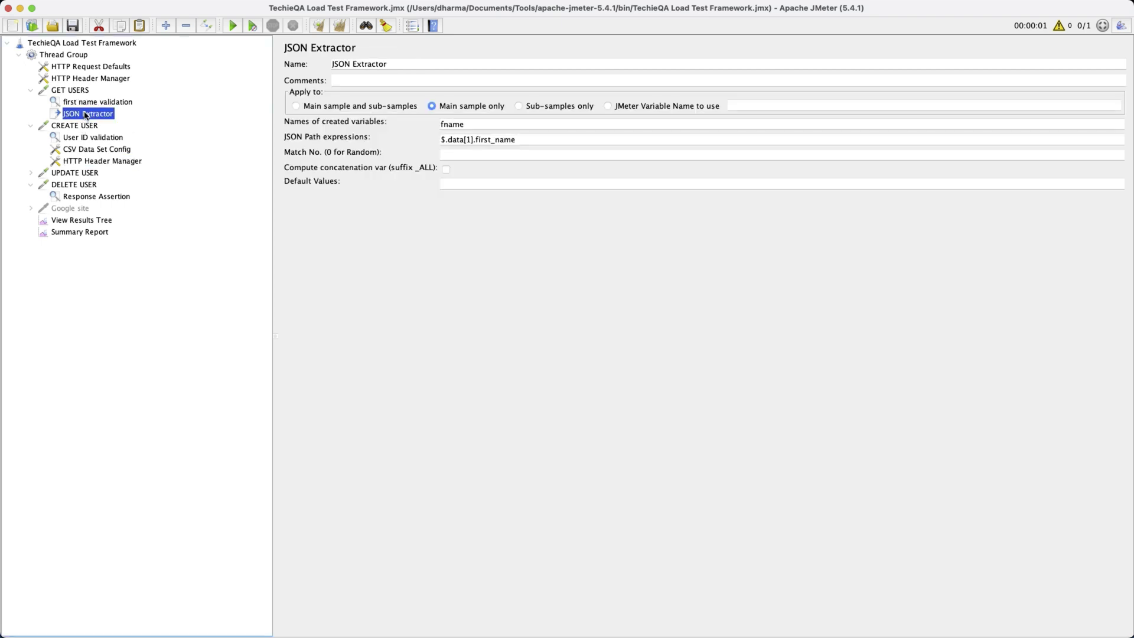
{"action": "left_click", "coordinate": [101, 104]}
{"action": "left_click", "coordinate": [96, 114]}
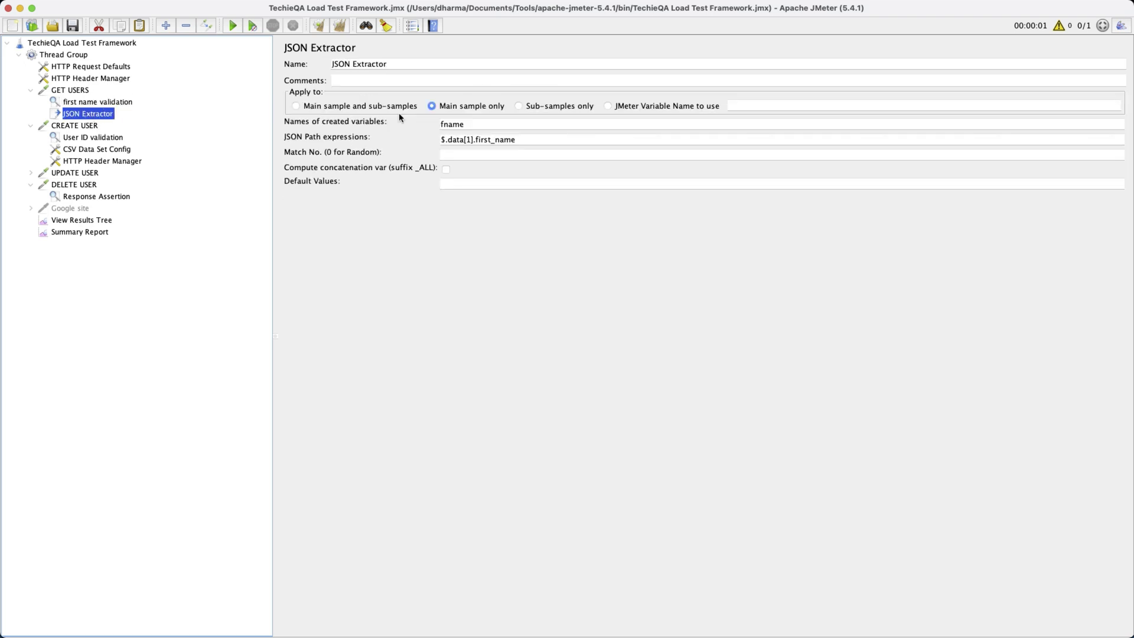
{"action": "double_click", "coordinate": [471, 123]}
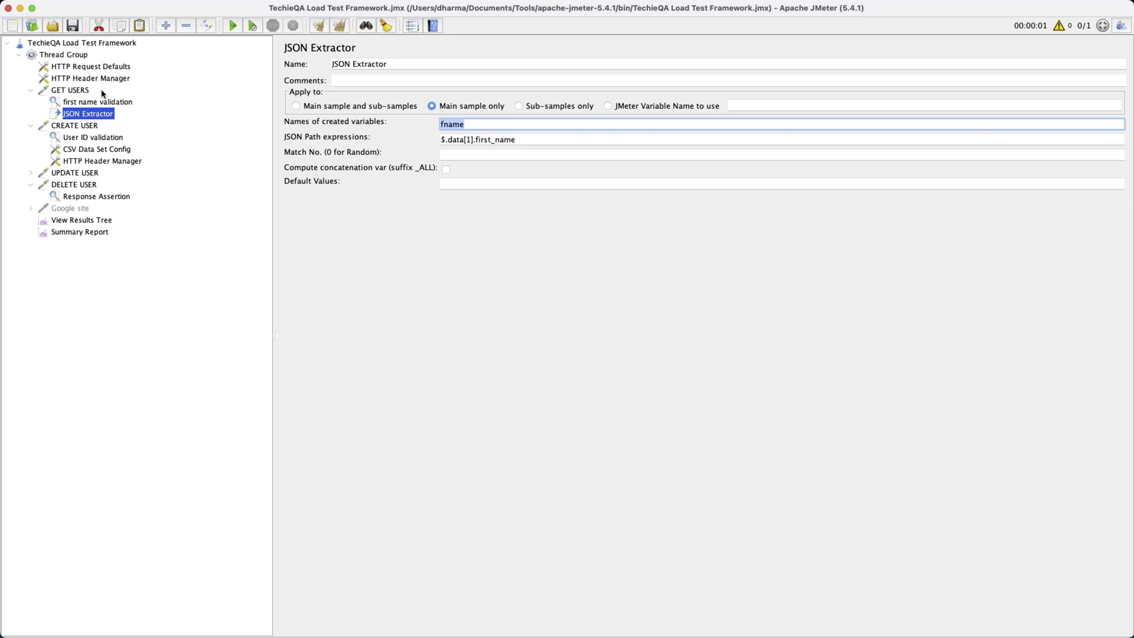
Change the Authorisation header's value in CREATE USER's HTTP Header Manager to ${token}.
{"action": "left_click", "coordinate": [93, 163]}
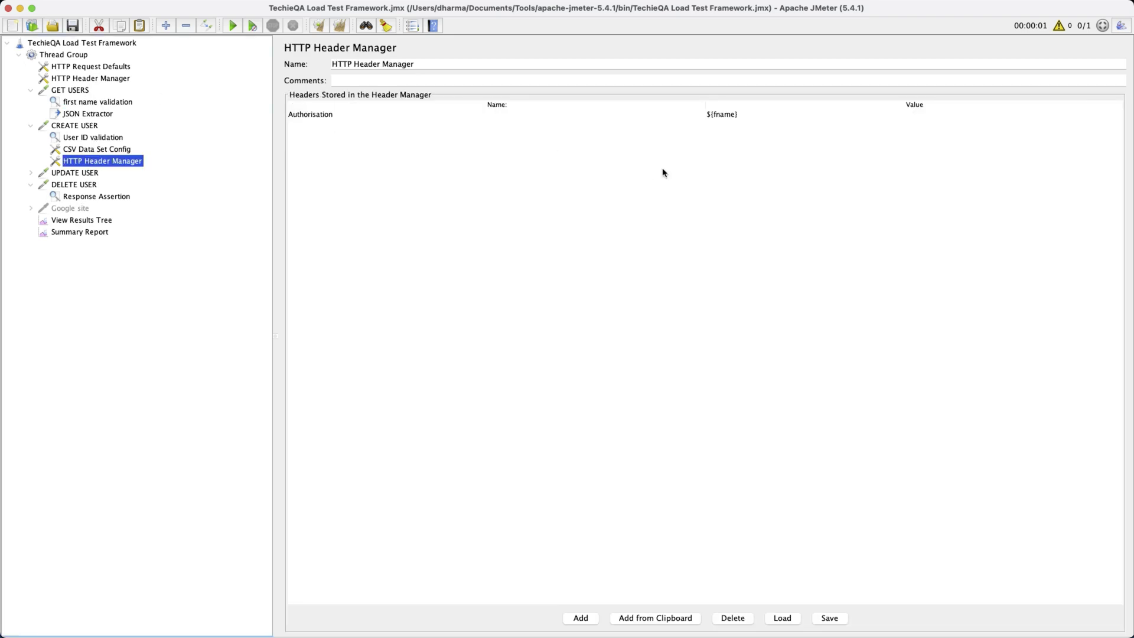
{"action": "left_click", "coordinate": [741, 117]}
{"action": "double_click", "coordinate": [730, 117]}
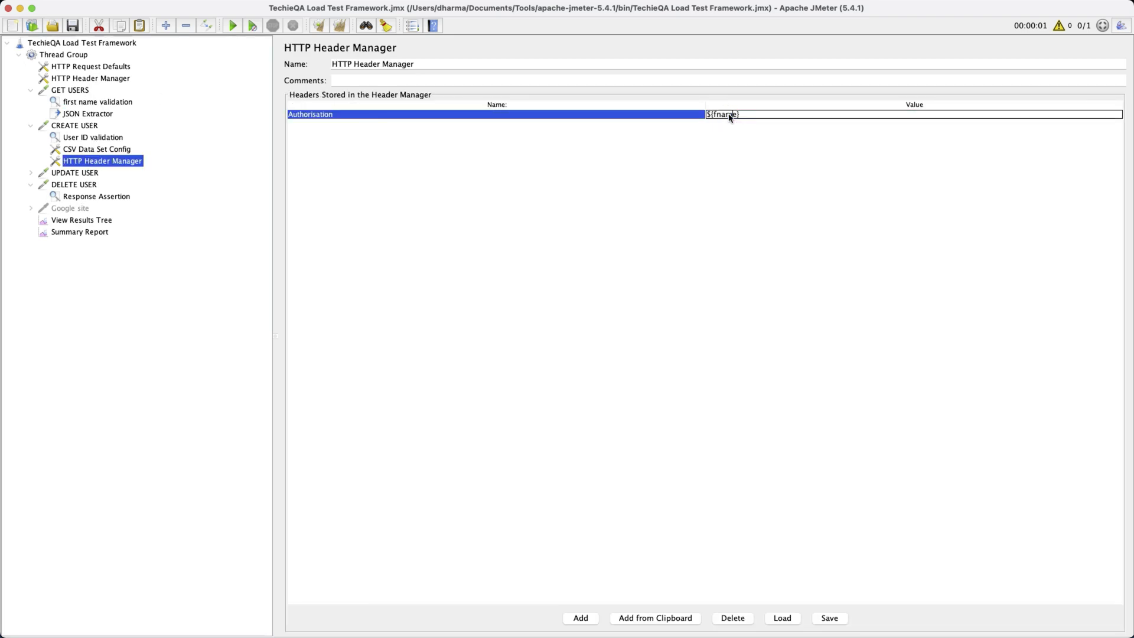
{"action": "double_click", "coordinate": [730, 117]}
{"action": "type", "text": "token"}
{"action": "key", "text": "Return"}
Compare GET USERS' JSON Extractor settings with the Authorisation header value under CREATE USER.
{"action": "left_click", "coordinate": [87, 114]}
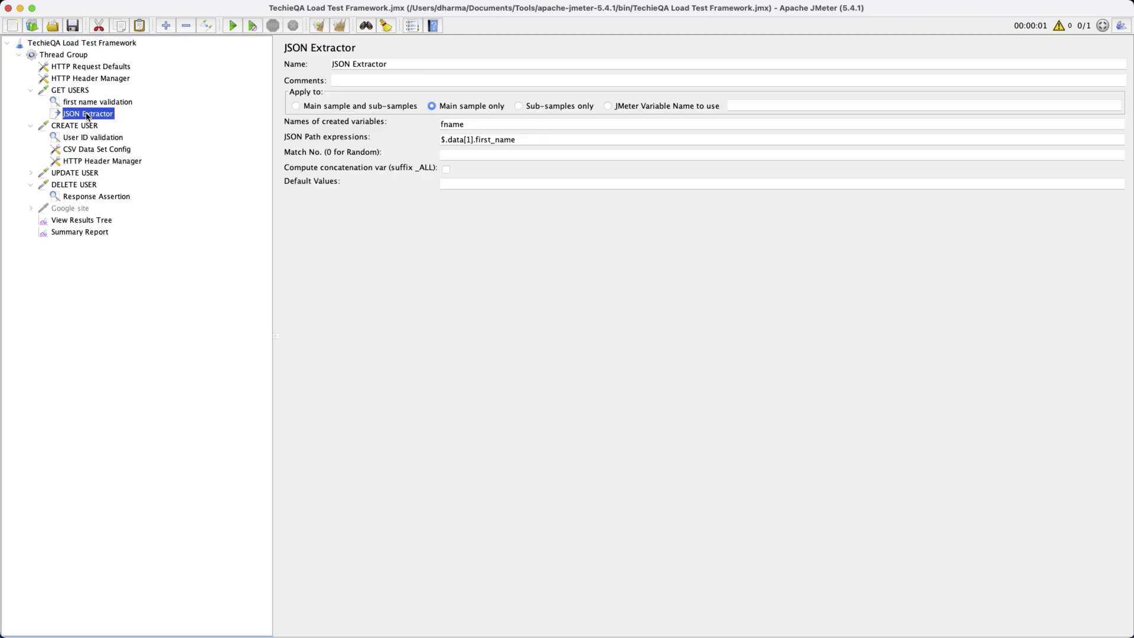
{"action": "left_click", "coordinate": [110, 162]}
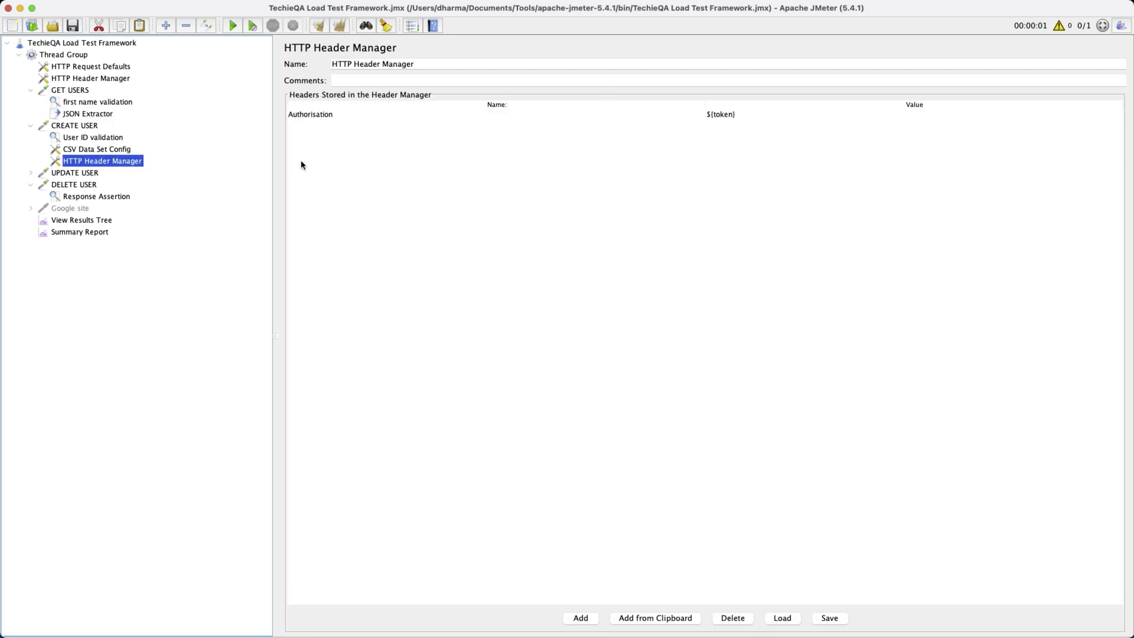
{"action": "left_click", "coordinate": [721, 115]}
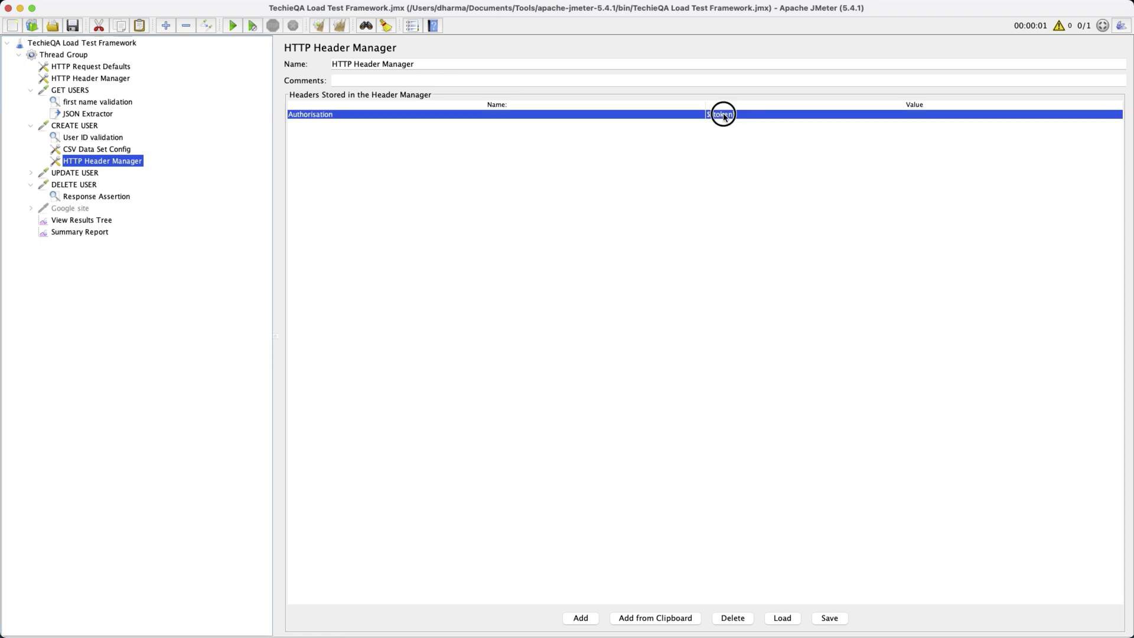
Collapse the GET USERS, CREATE USER, UPDATE USER and DELETE USER nodes in the test plan tree.
{"action": "left_click", "coordinate": [31, 173]}
{"action": "left_click", "coordinate": [31, 196]}
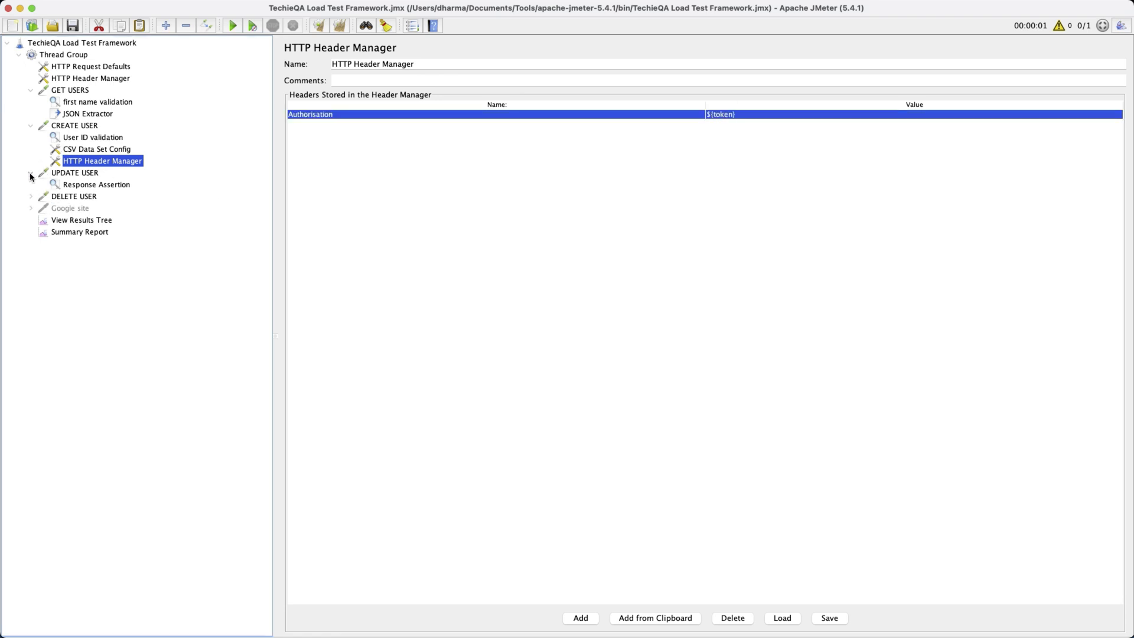
{"action": "left_click", "coordinate": [30, 172]}
{"action": "left_click", "coordinate": [31, 125]}
{"action": "left_click", "coordinate": [31, 90]}
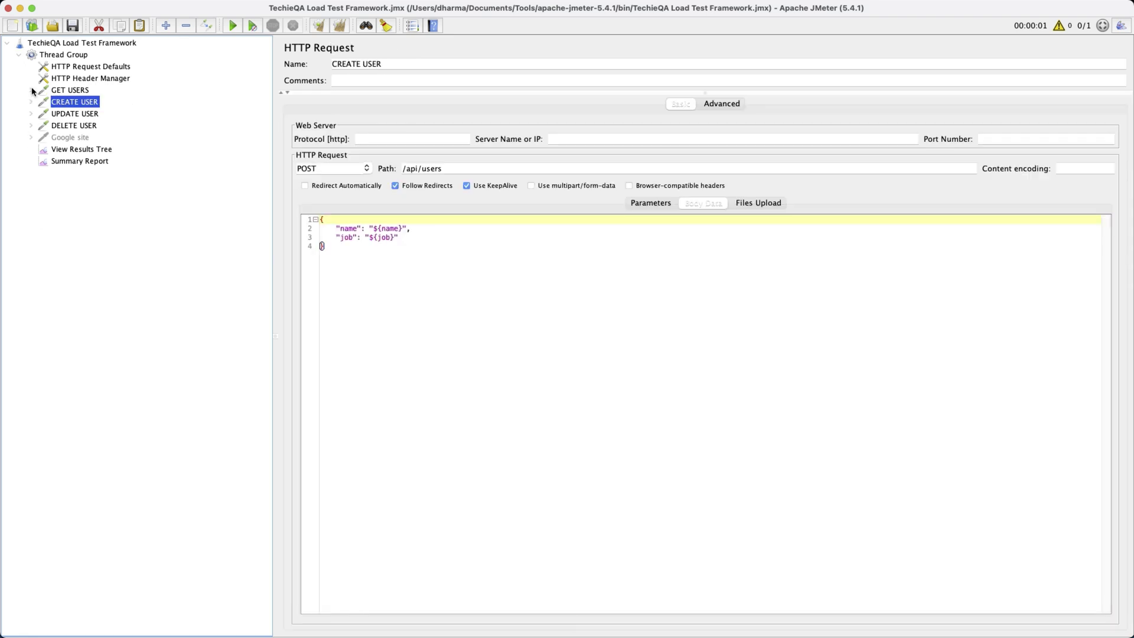